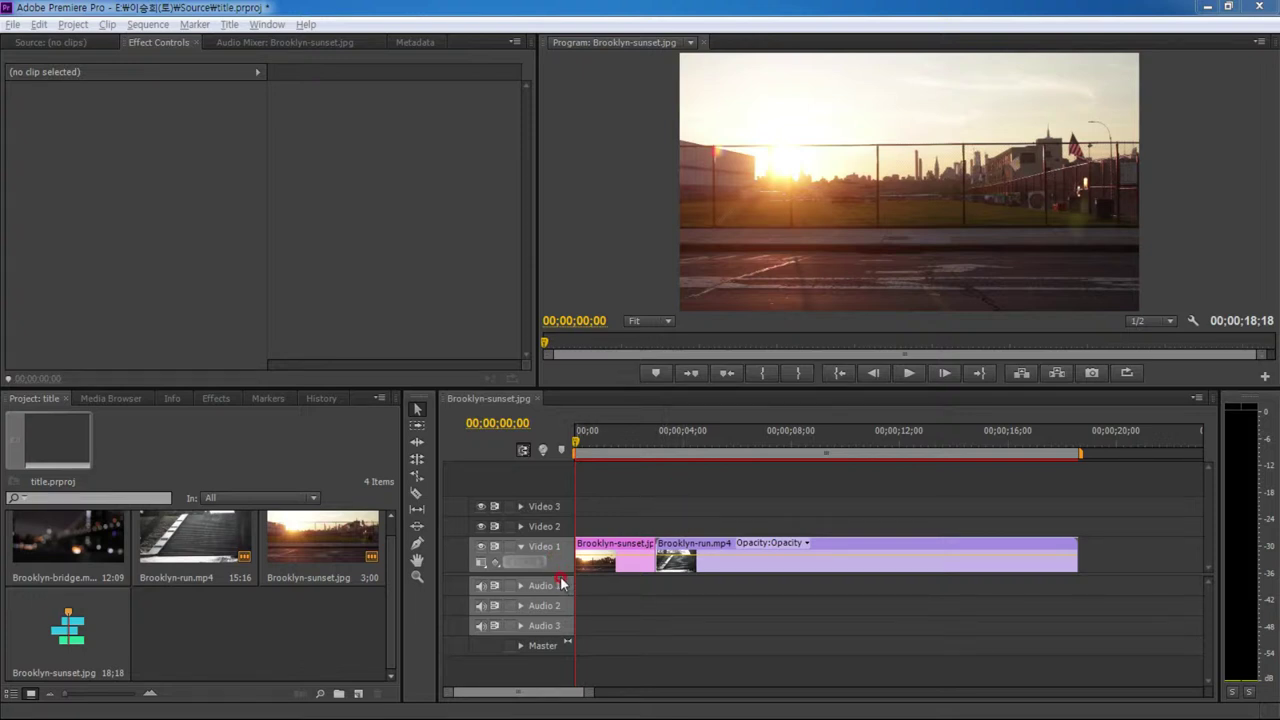
# - Enlarge the program monitor, play the sunset and run clips, then rewind to 00;00;00;00
pyautogui.scroll(2, 666, 523)
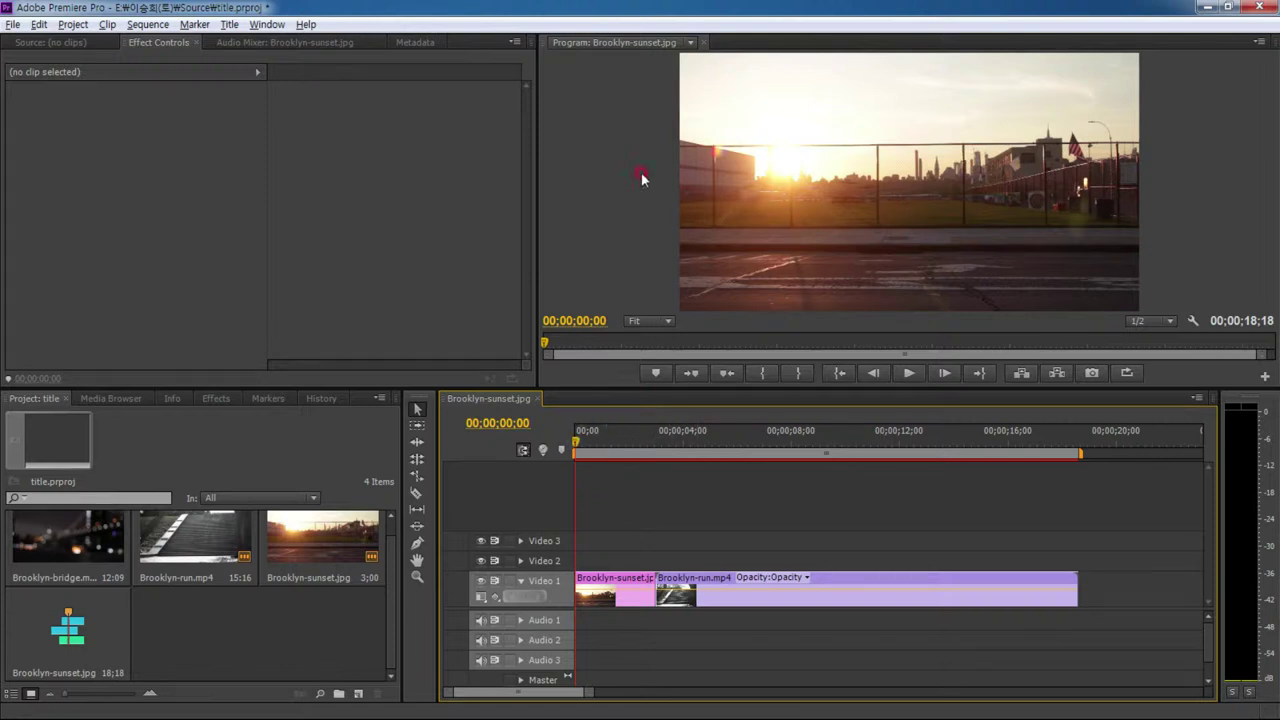
pyautogui.moveTo(673, 397); pyautogui.dragTo(672, 500)
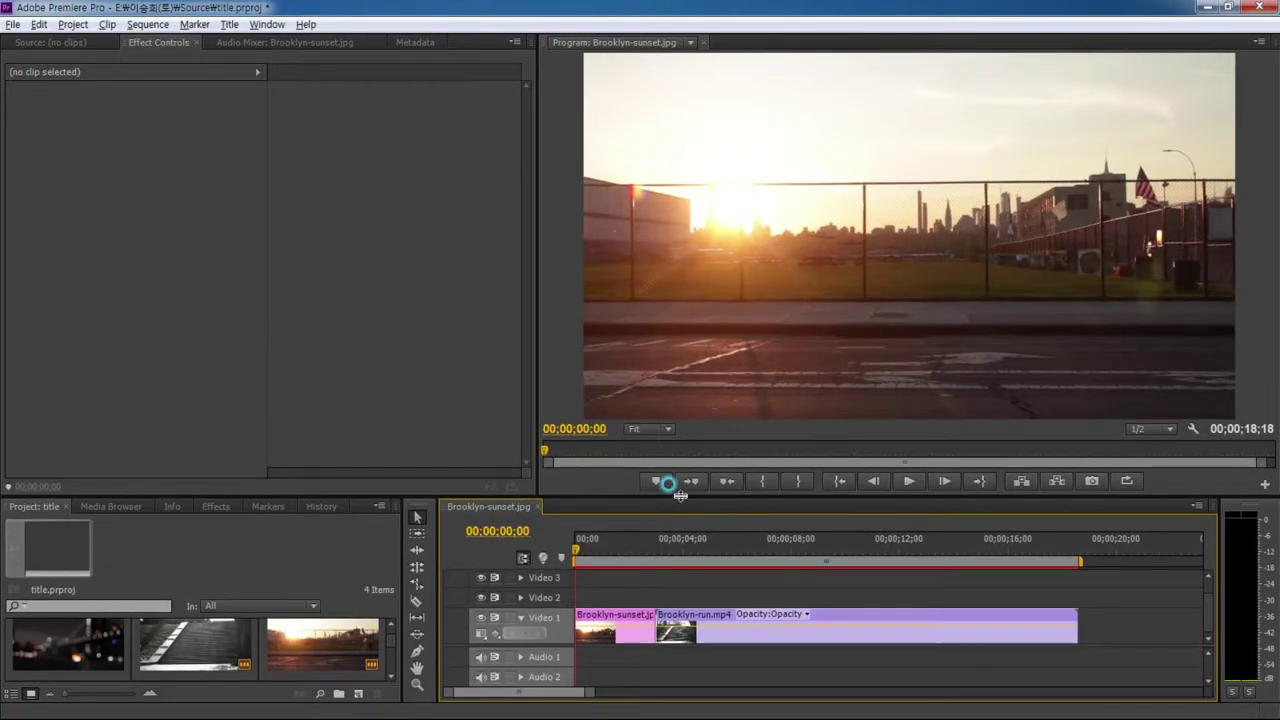
pyautogui.press('space')
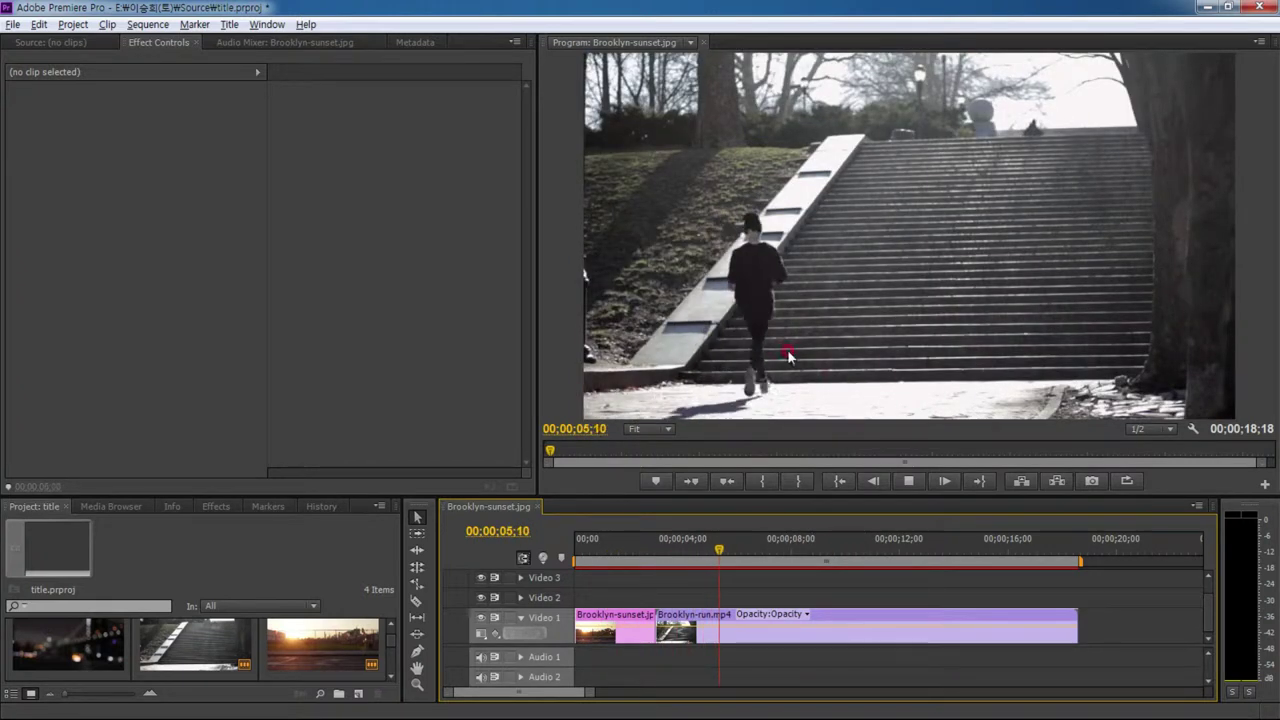
pyautogui.press('space')
pyautogui.moveTo(779, 550); pyautogui.dragTo(540, 575)
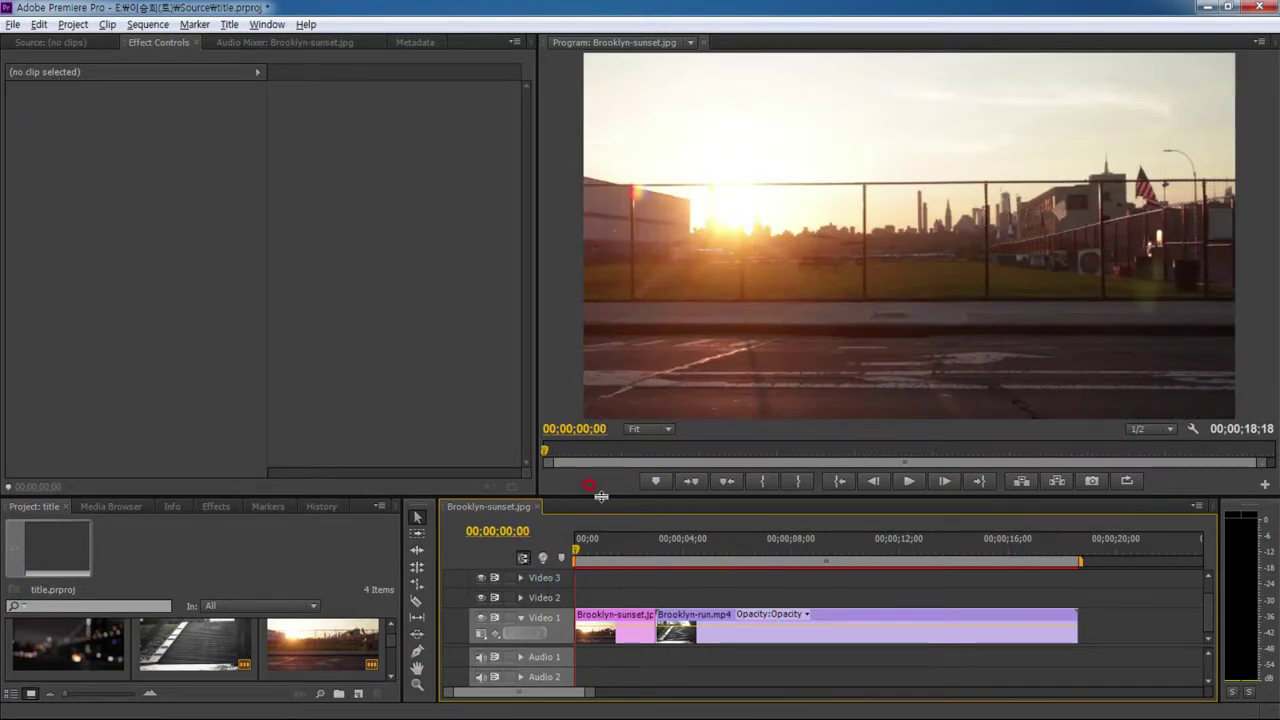
pyautogui.moveTo(600, 496); pyautogui.dragTo(605, 449)
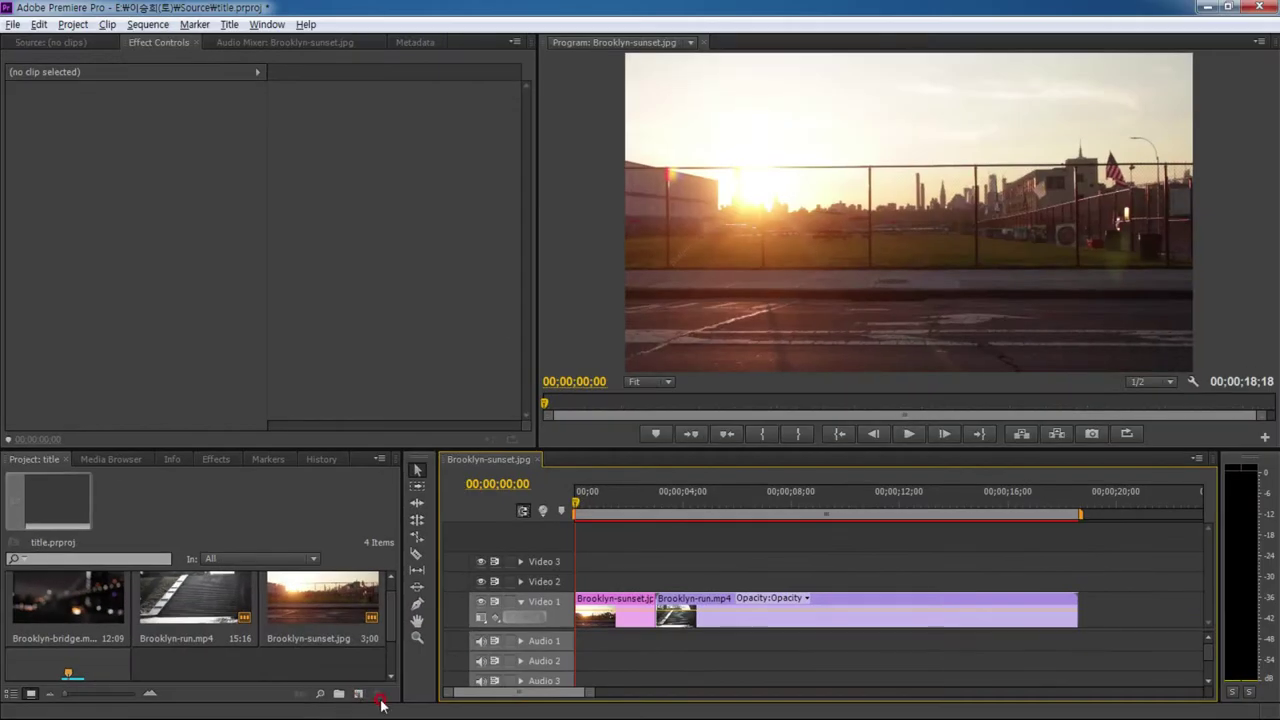
pyautogui.click(380, 700)
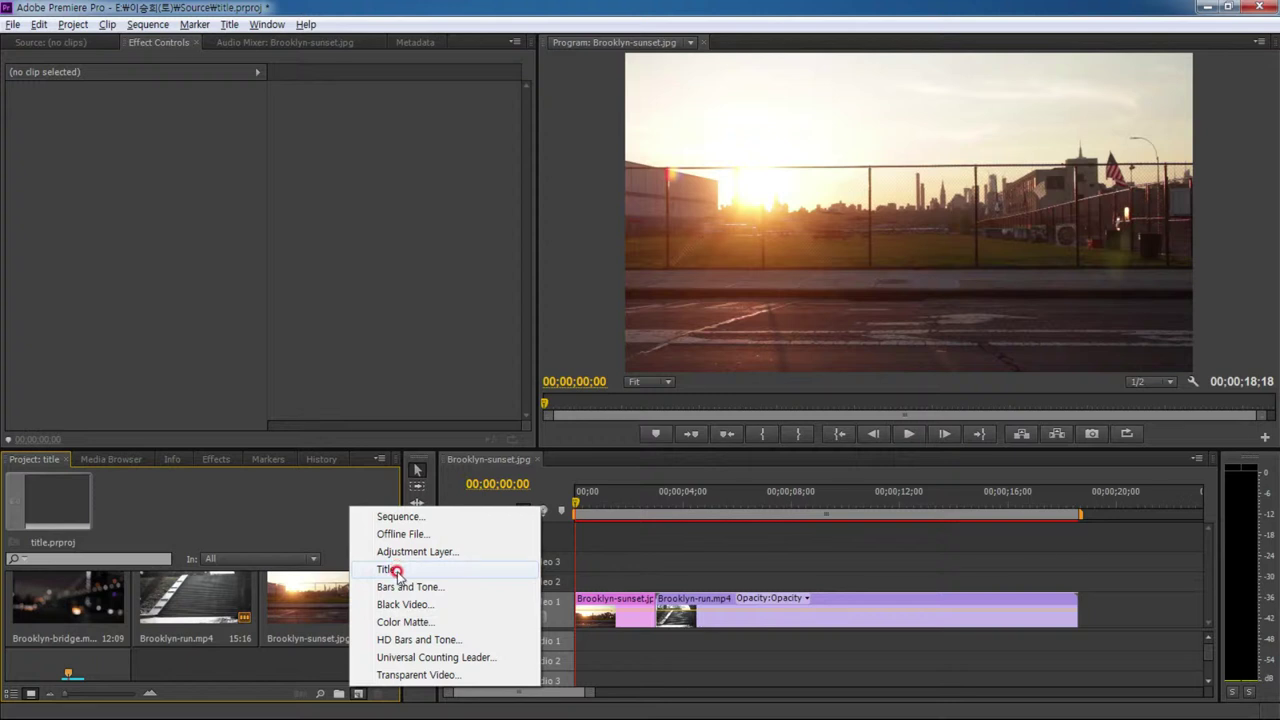
pyautogui.click(303, 663)
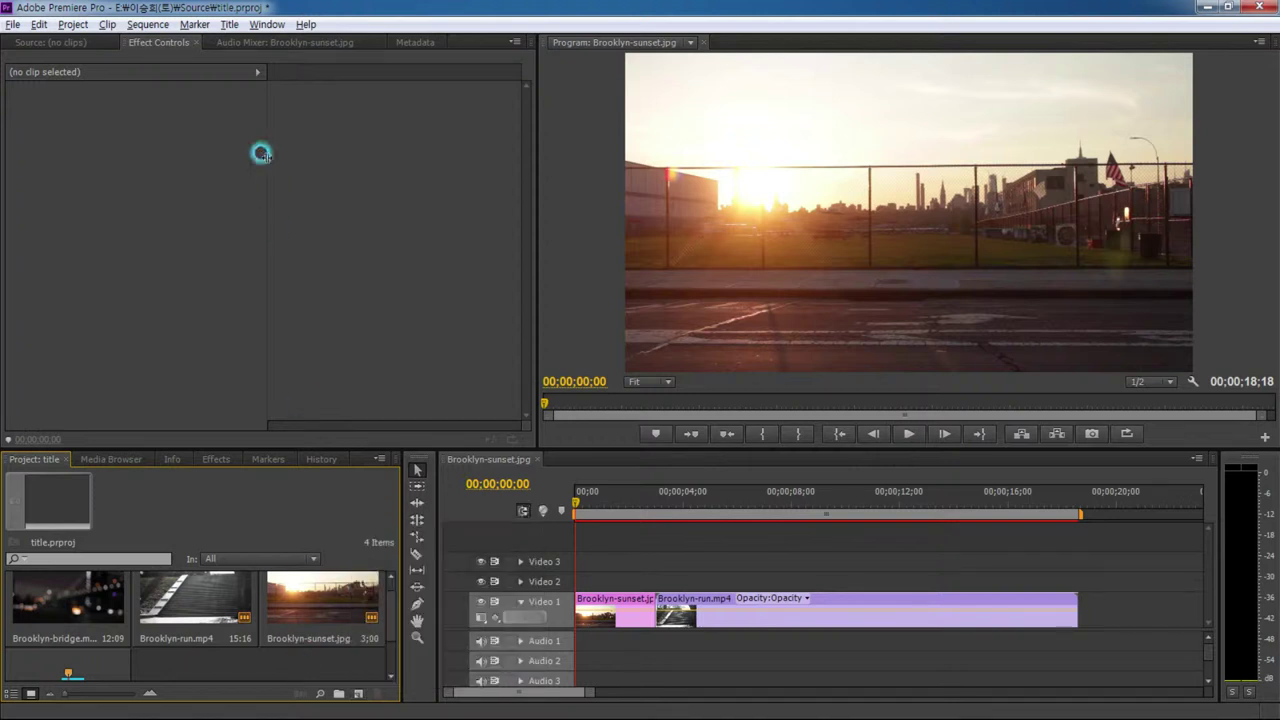
pyautogui.click(228, 24)
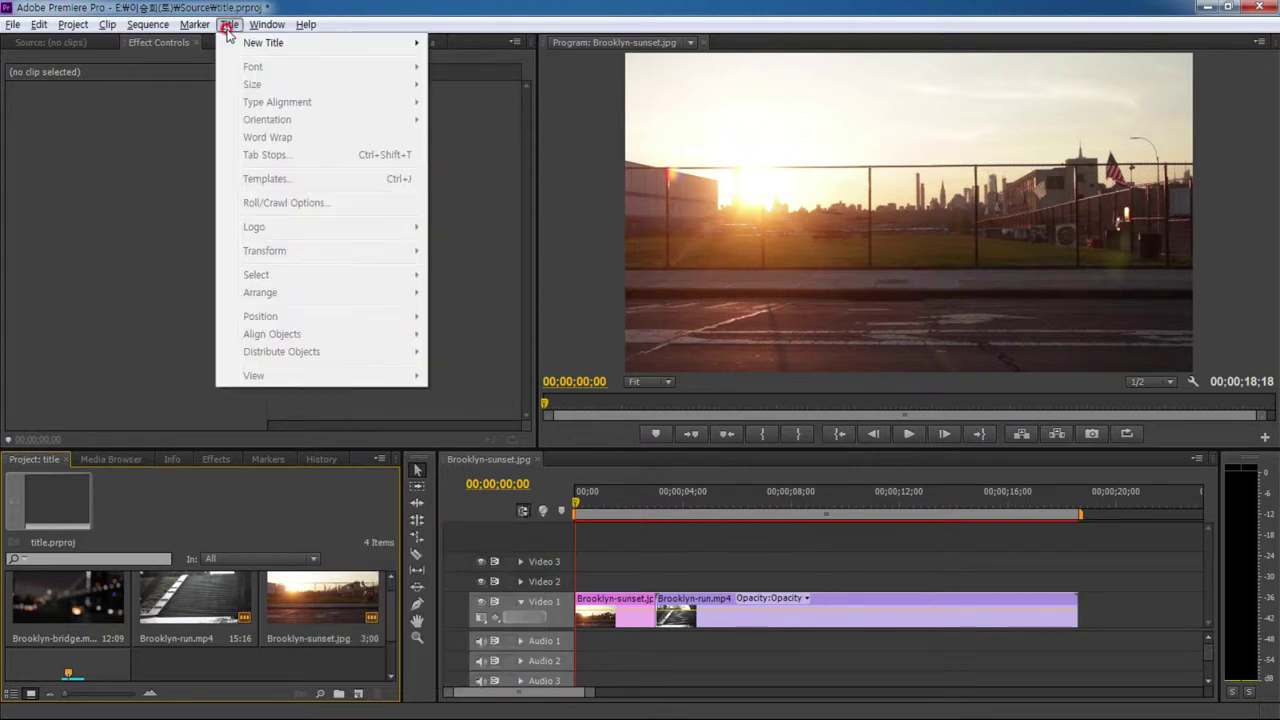
pyautogui.click(260, 45)
pyautogui.click(446, 665)
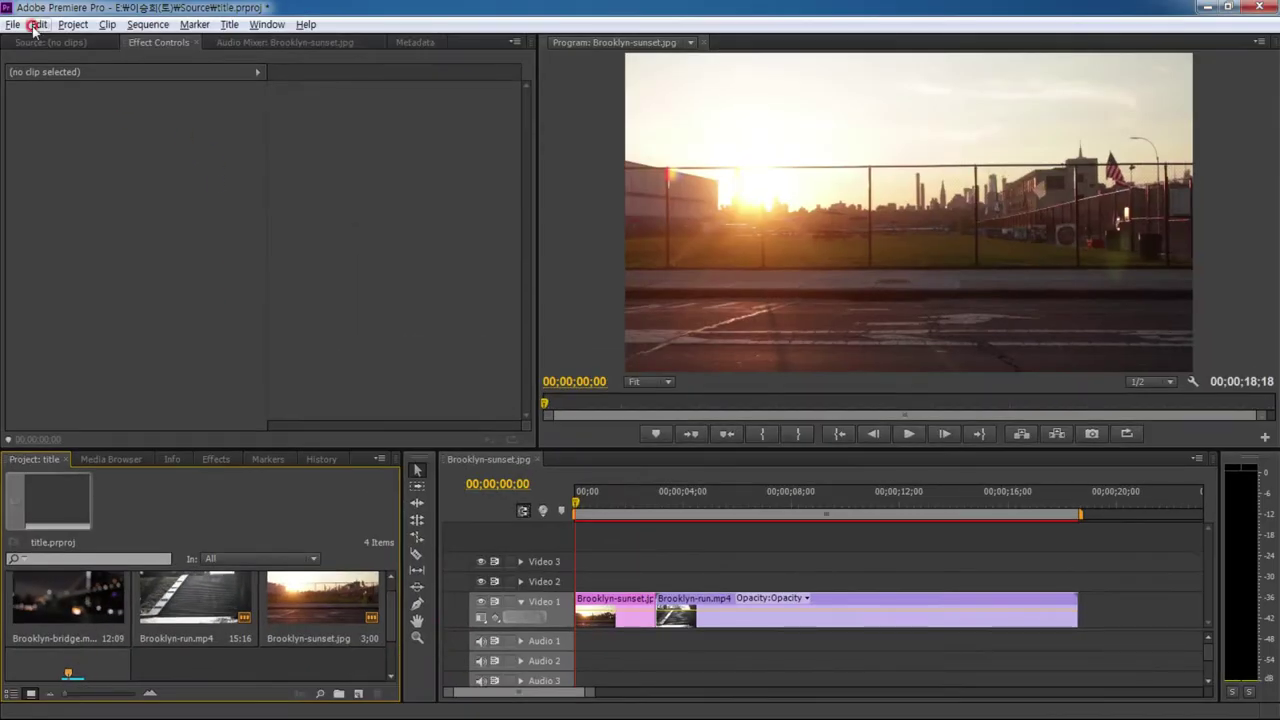
# - Create a new 1920×1080 title, Title 01, from the Project panel with default settings
pyautogui.click(15, 24)
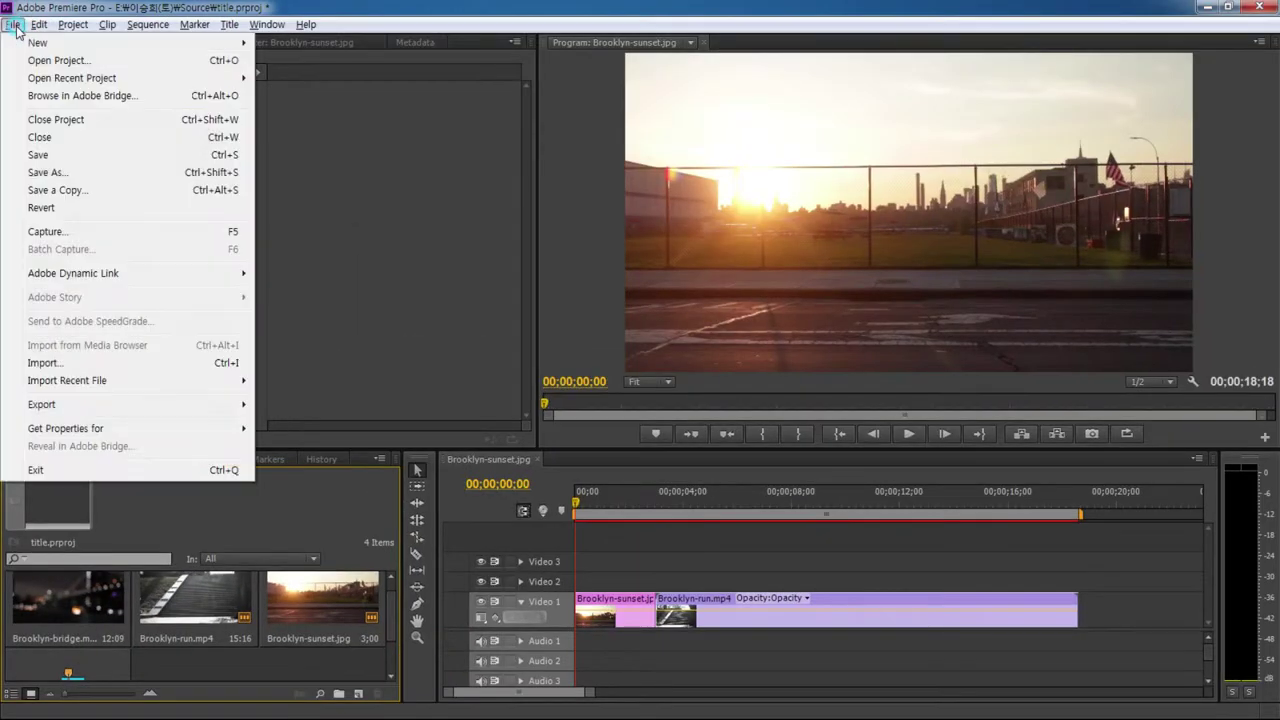
pyautogui.moveTo(25, 44)
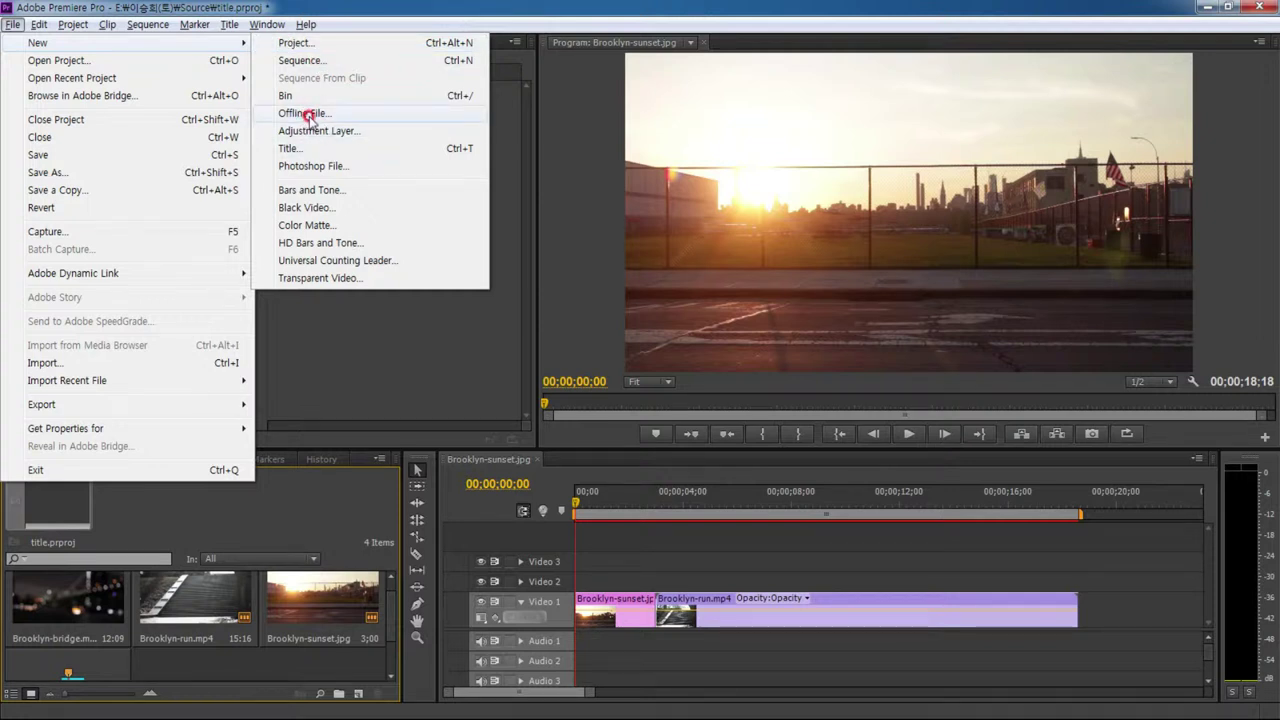
pyautogui.click(343, 667)
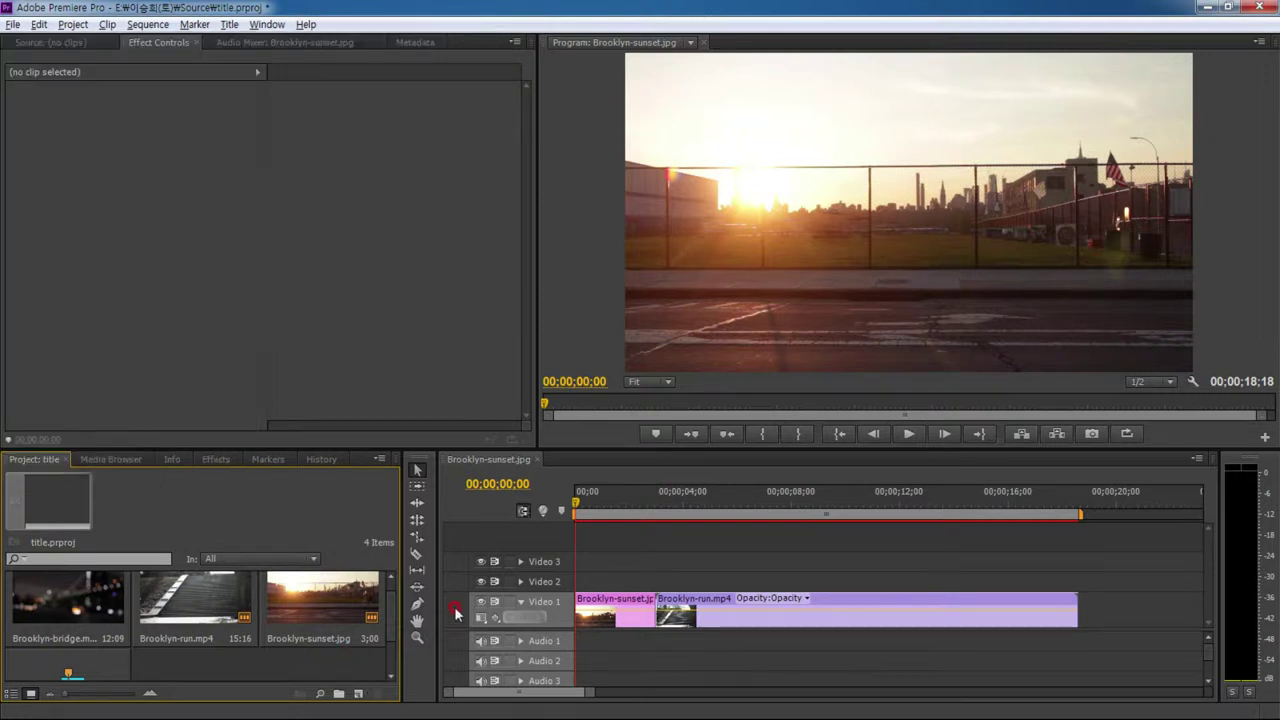
pyautogui.click(361, 695)
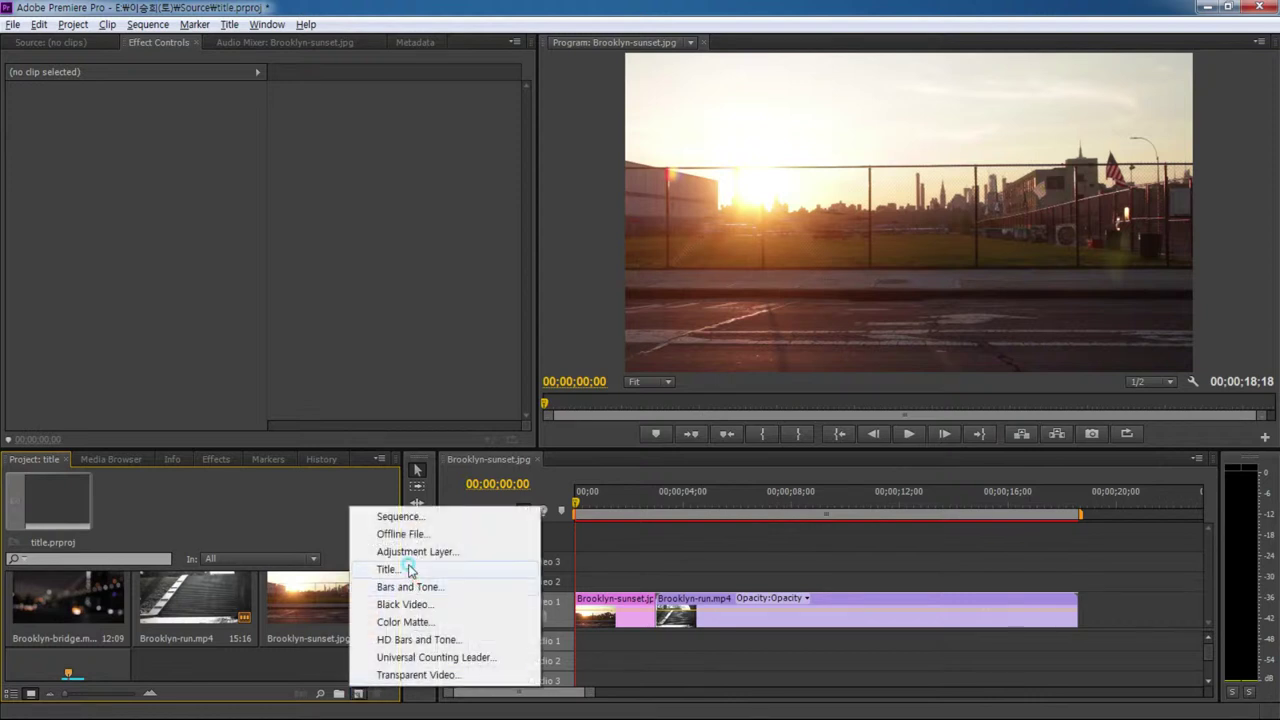
pyautogui.click(408, 566)
pyautogui.click(668, 438)
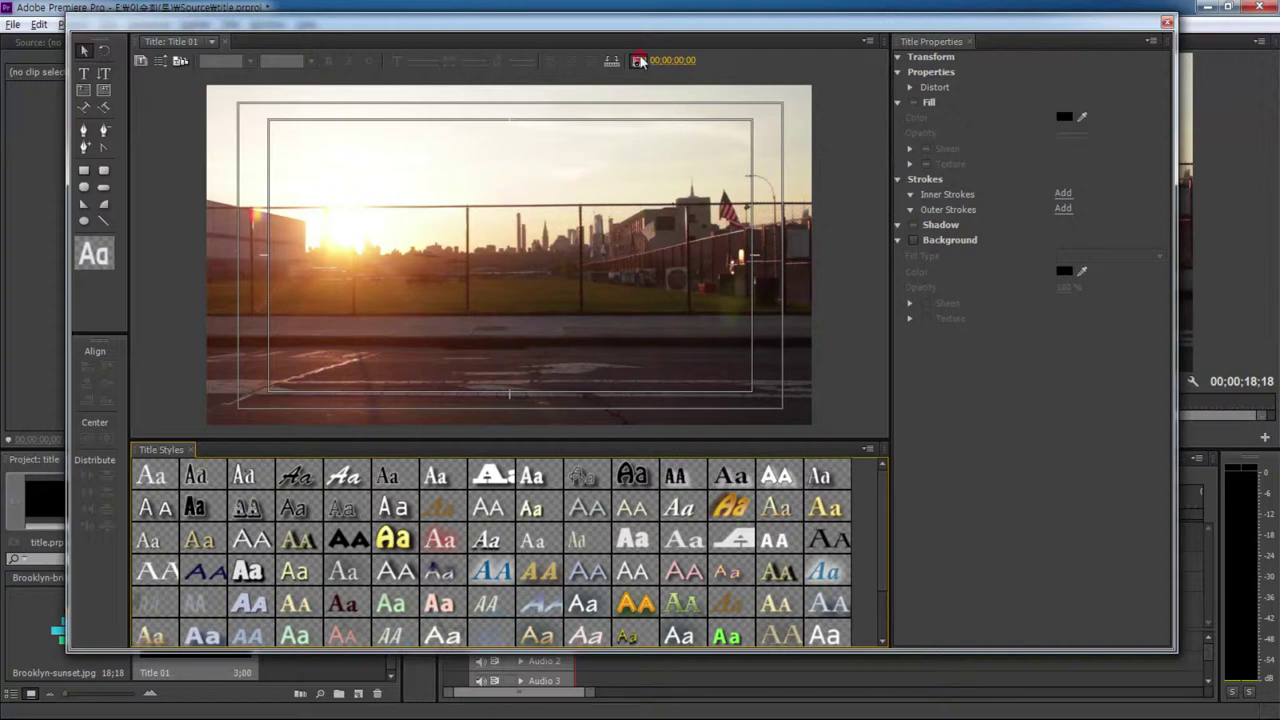
# - Add white 'HAPPY DAY' text over the sunset and move it to about X 970.5, Y 578.3
pyautogui.click(640, 61)
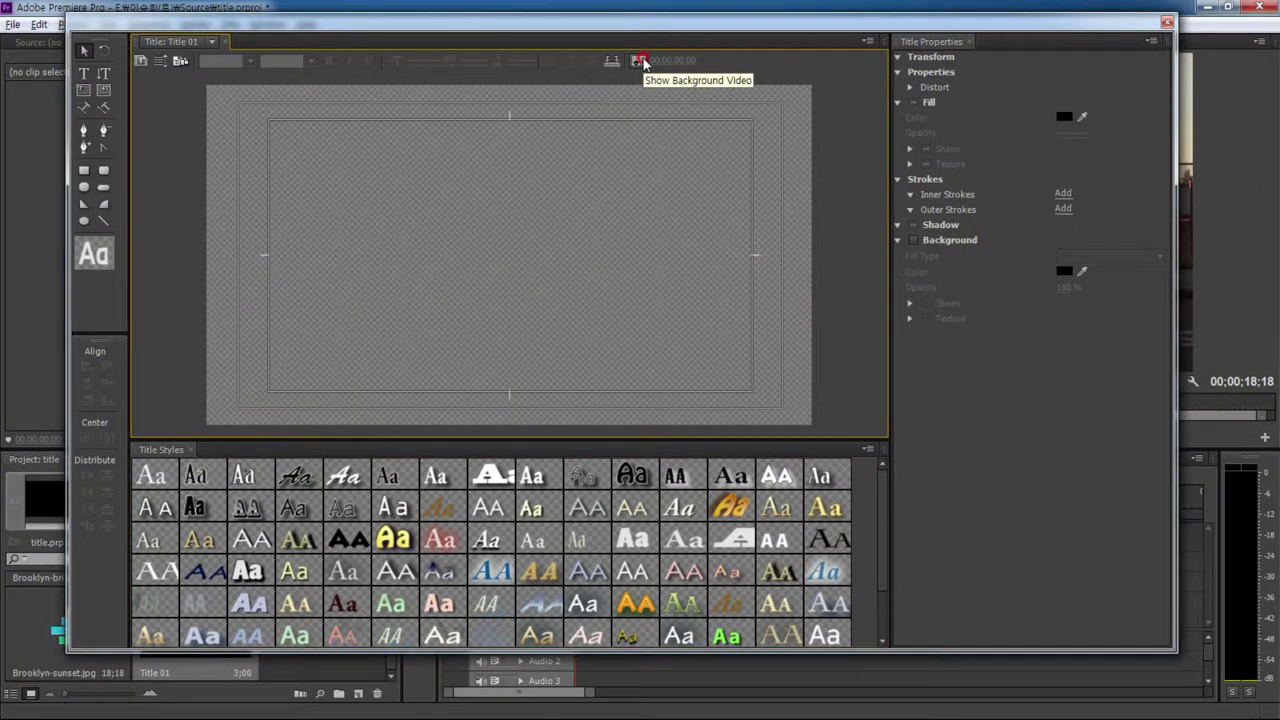
pyautogui.click(640, 61)
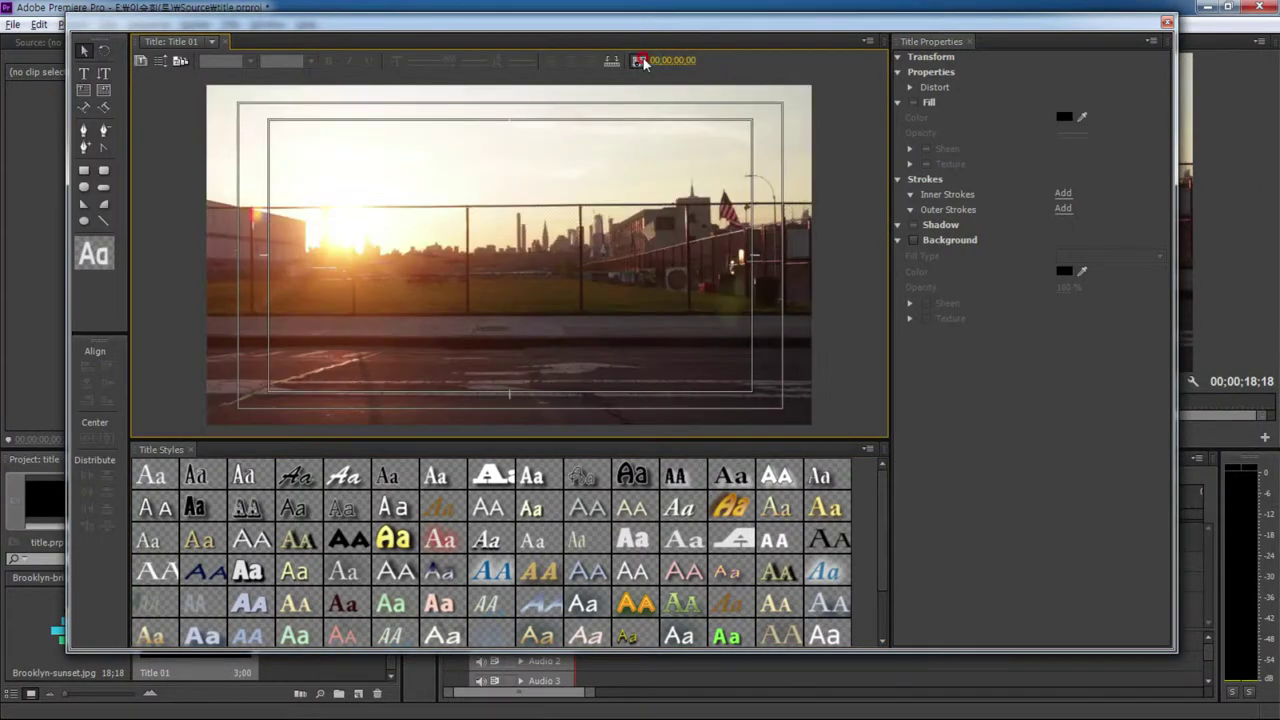
pyautogui.click(84, 73)
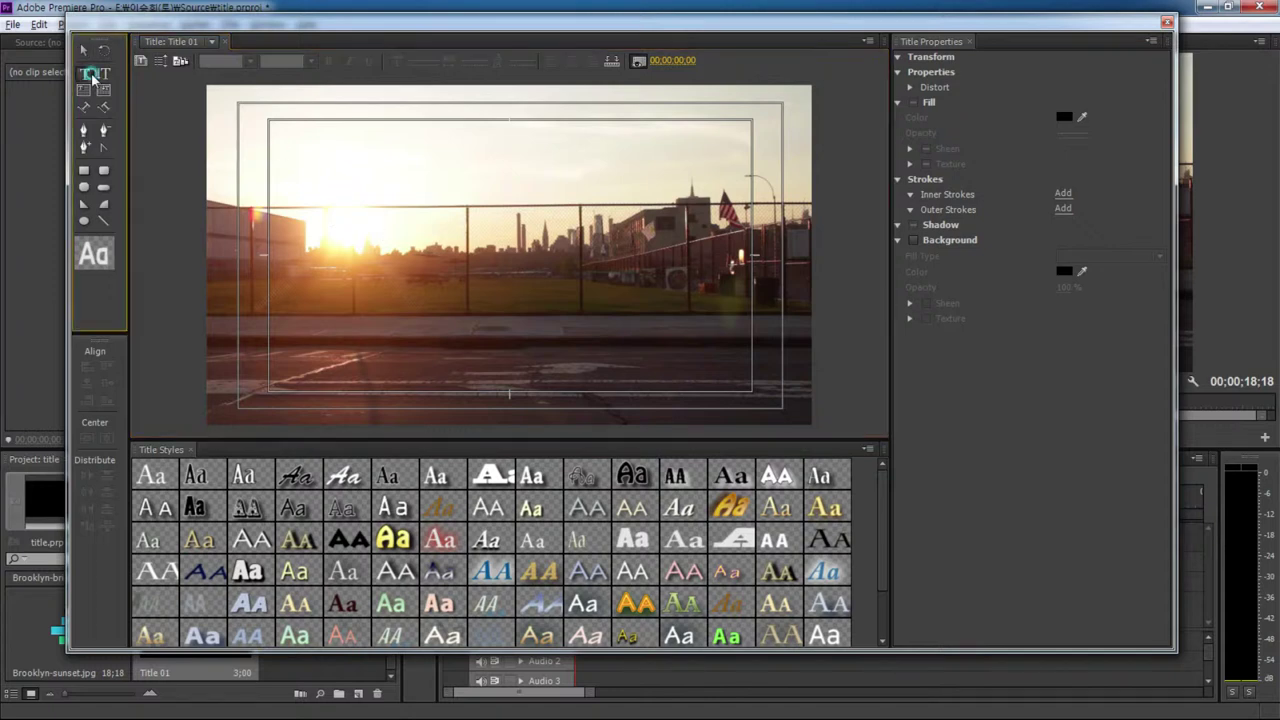
pyautogui.click(375, 299)
pyautogui.write('HAPPY DAY')
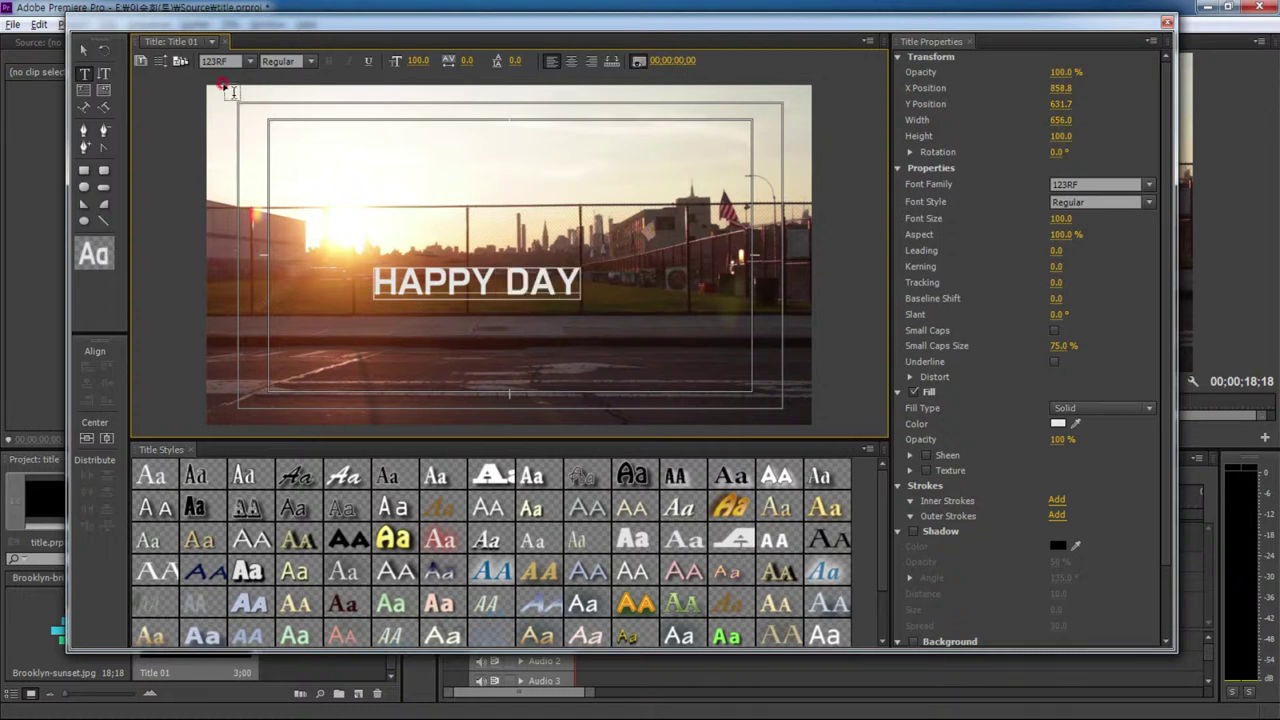
pyautogui.click(84, 50)
pyautogui.moveTo(515, 279); pyautogui.dragTo(564, 258)
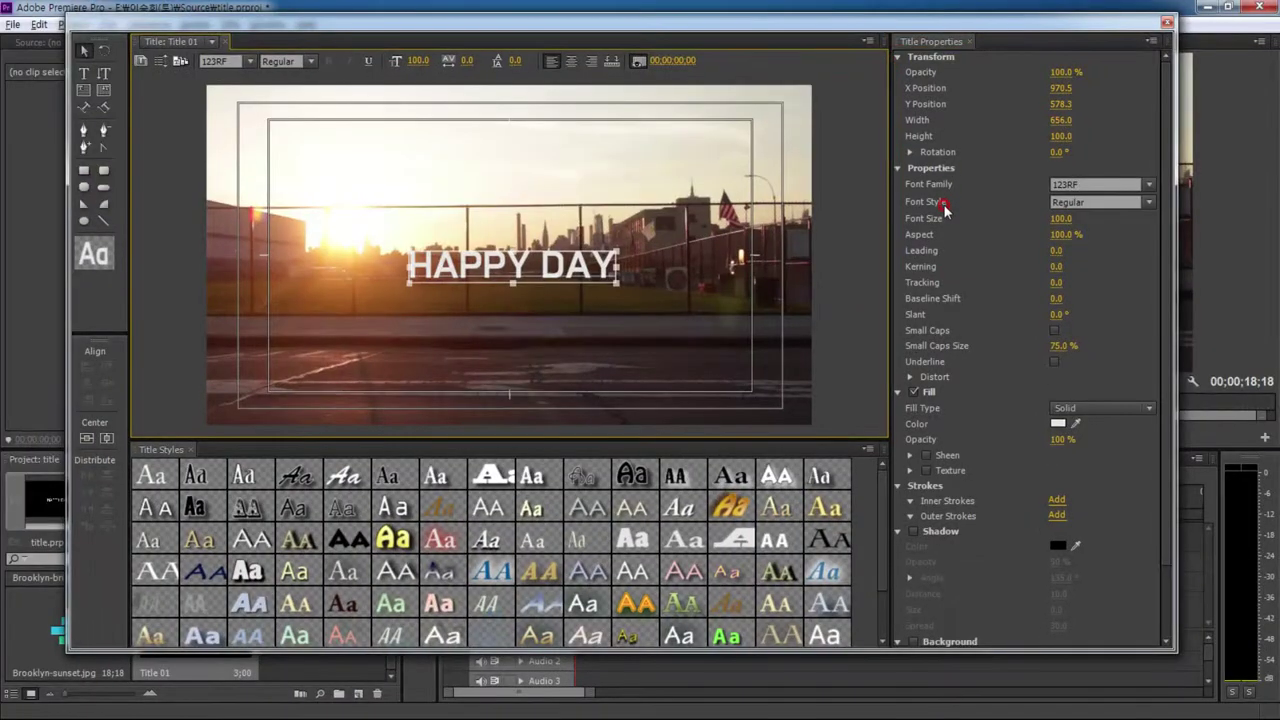
# - Try Adobe Gothic Std B and 777Lovespring, then set the title font to BM HANNA Pro
pyautogui.click(1149, 186)
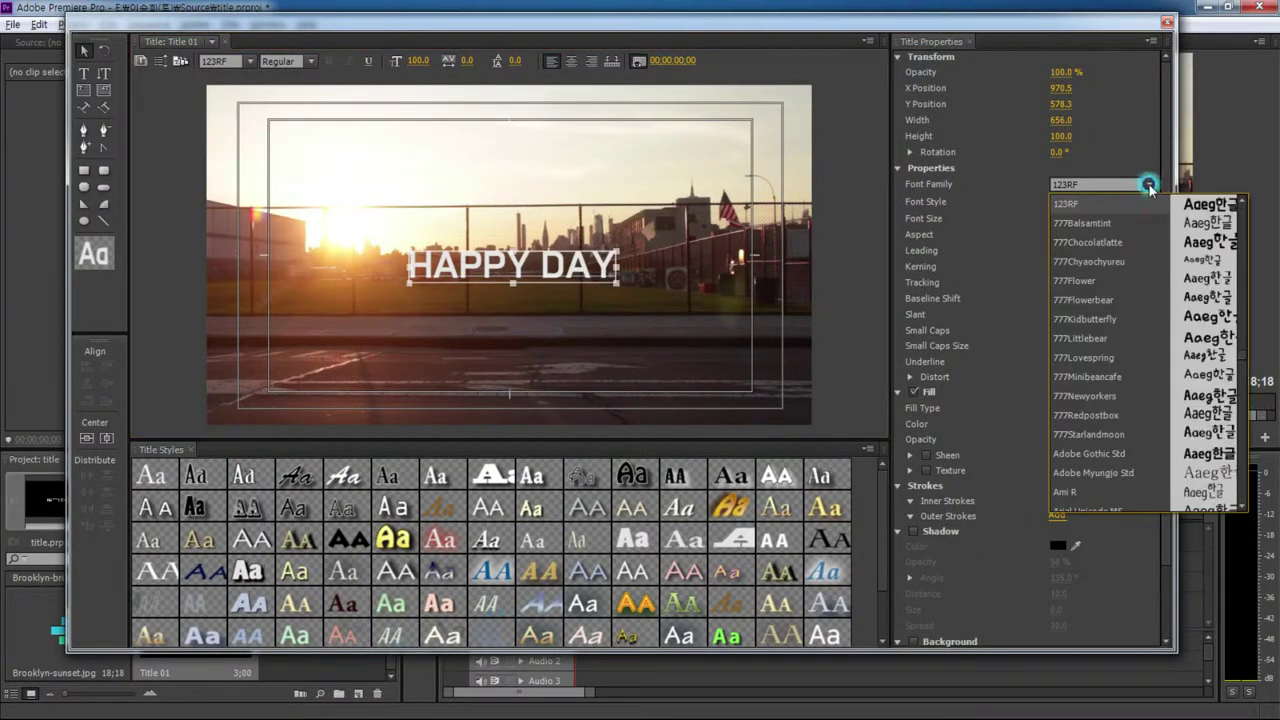
pyautogui.click(1090, 453)
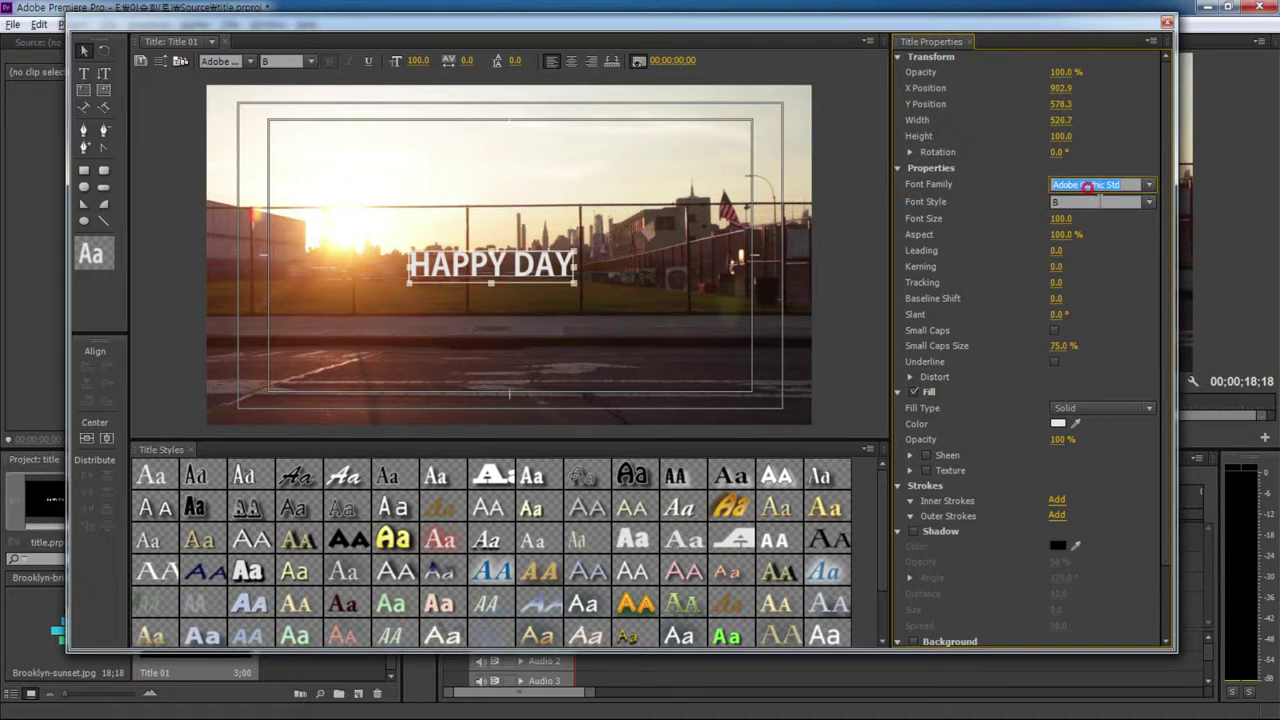
pyautogui.click(1149, 202)
pyautogui.click(1094, 222)
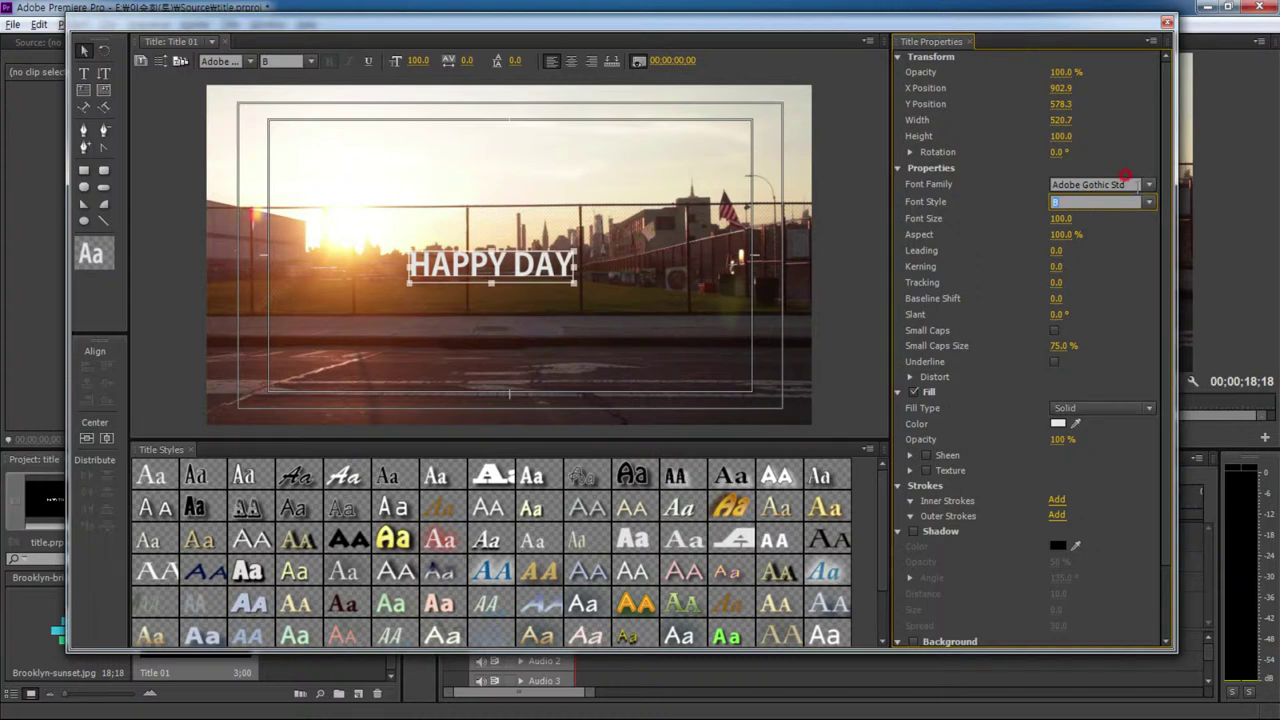
pyautogui.click(1148, 184)
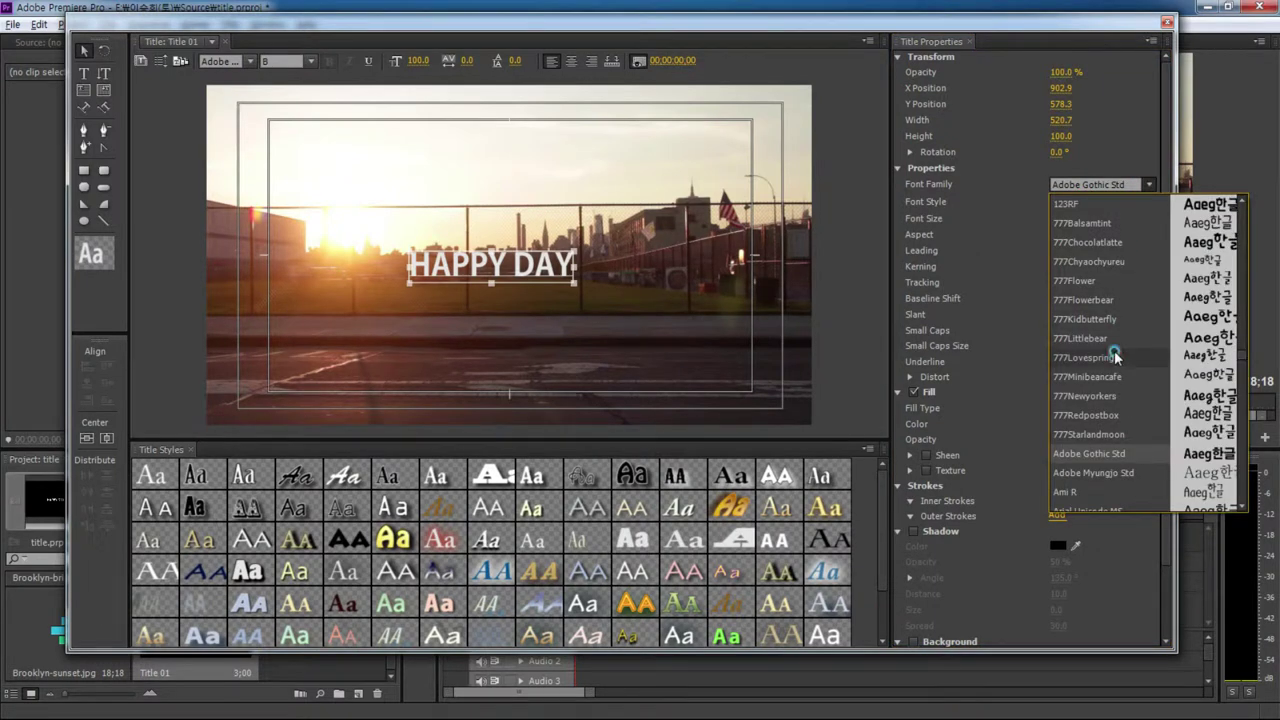
pyautogui.click(1083, 357)
pyautogui.click(1150, 188)
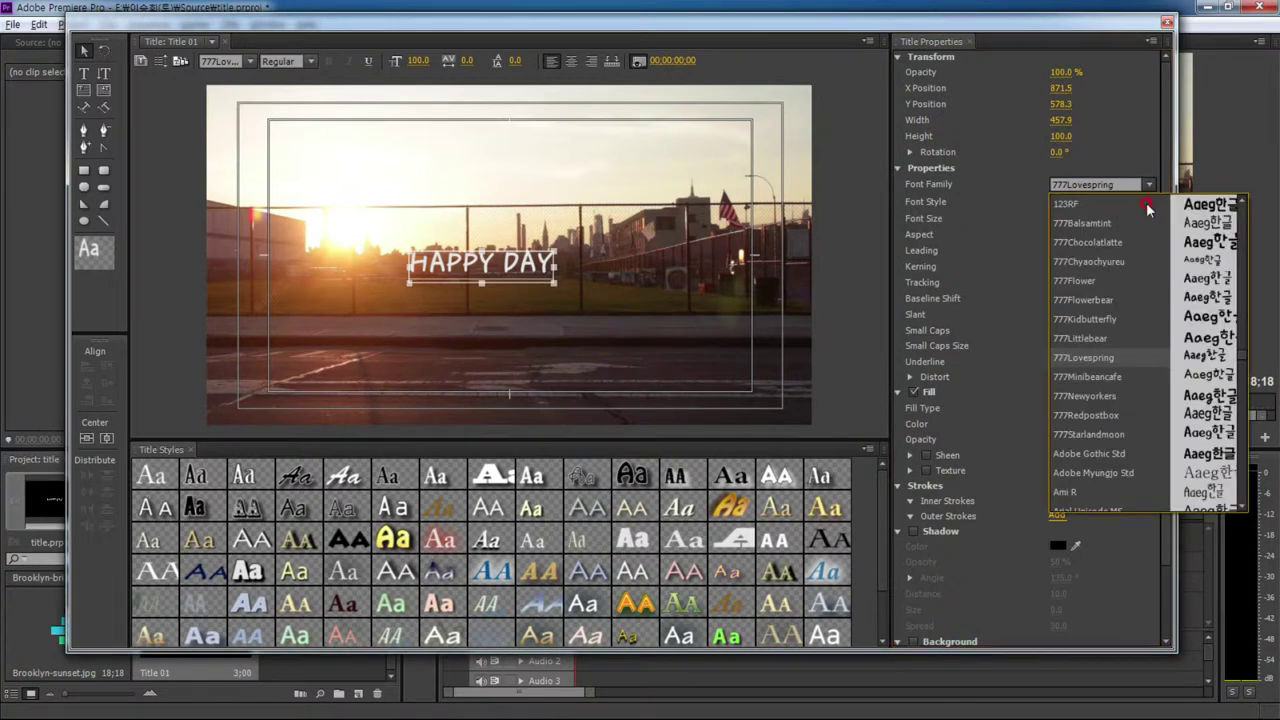
pyautogui.scroll(-2, 1083, 459)
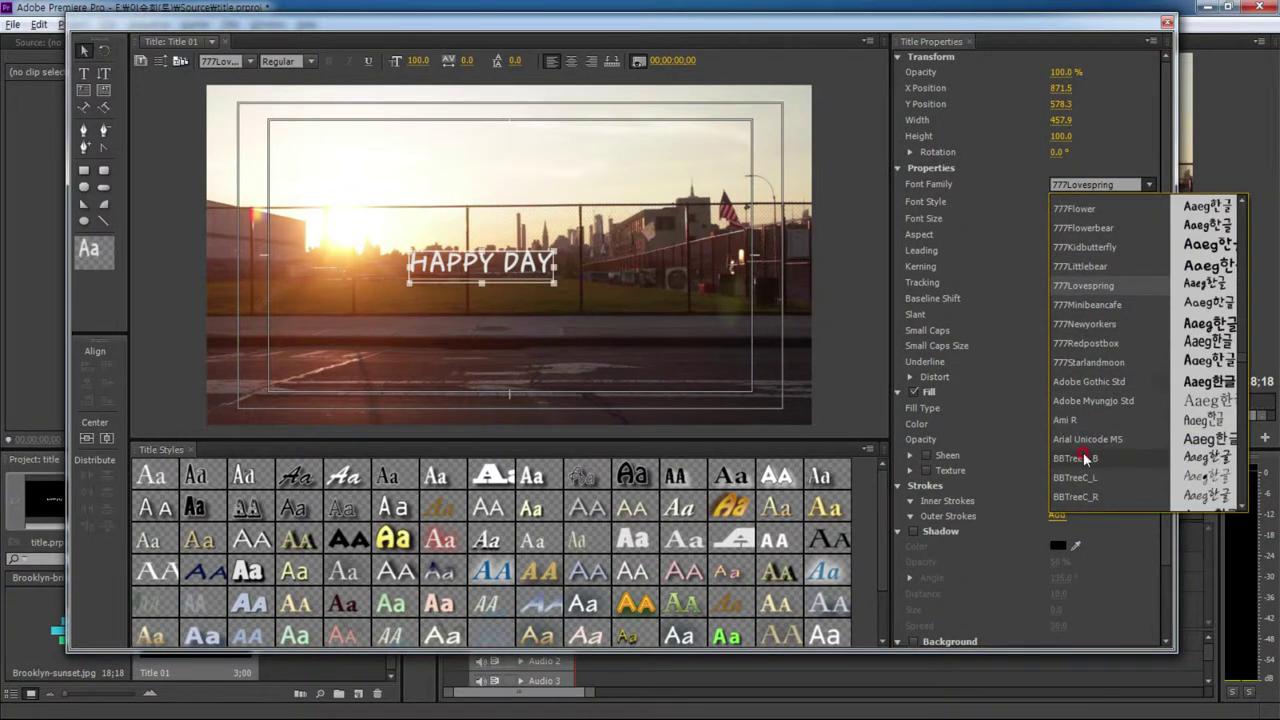
pyautogui.scroll(-5, 1083, 459)
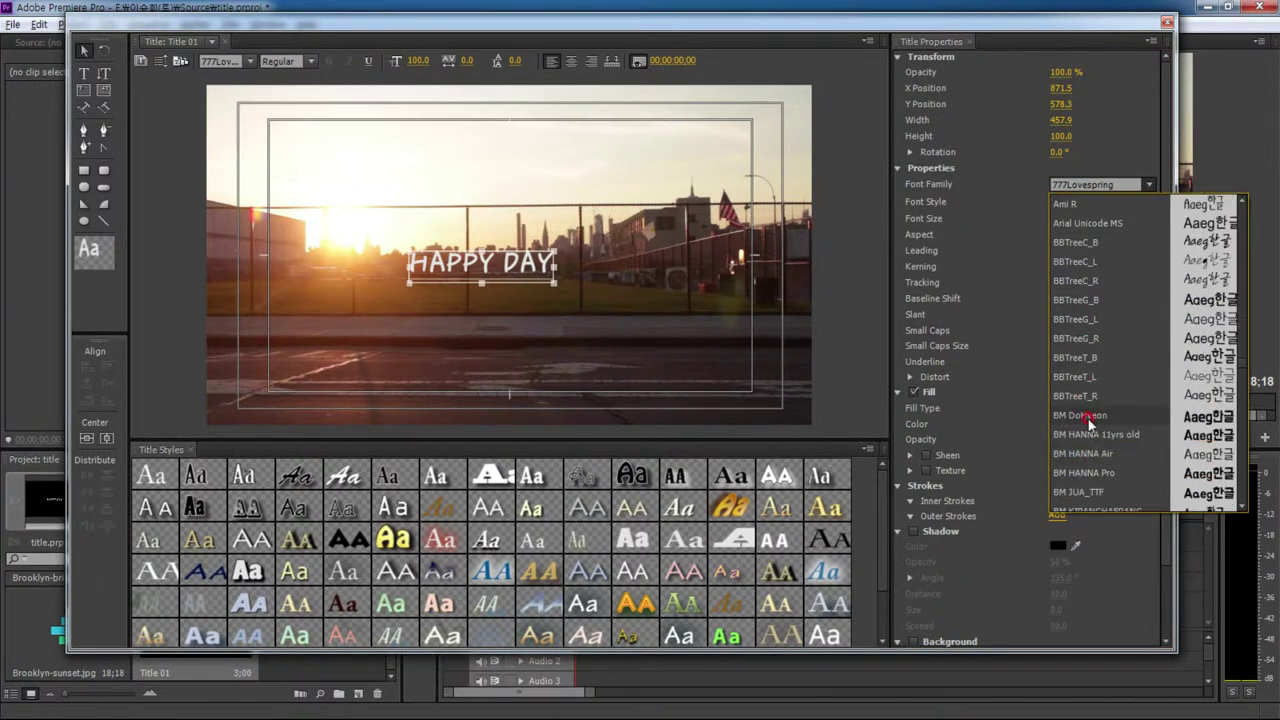
pyautogui.click(1092, 473)
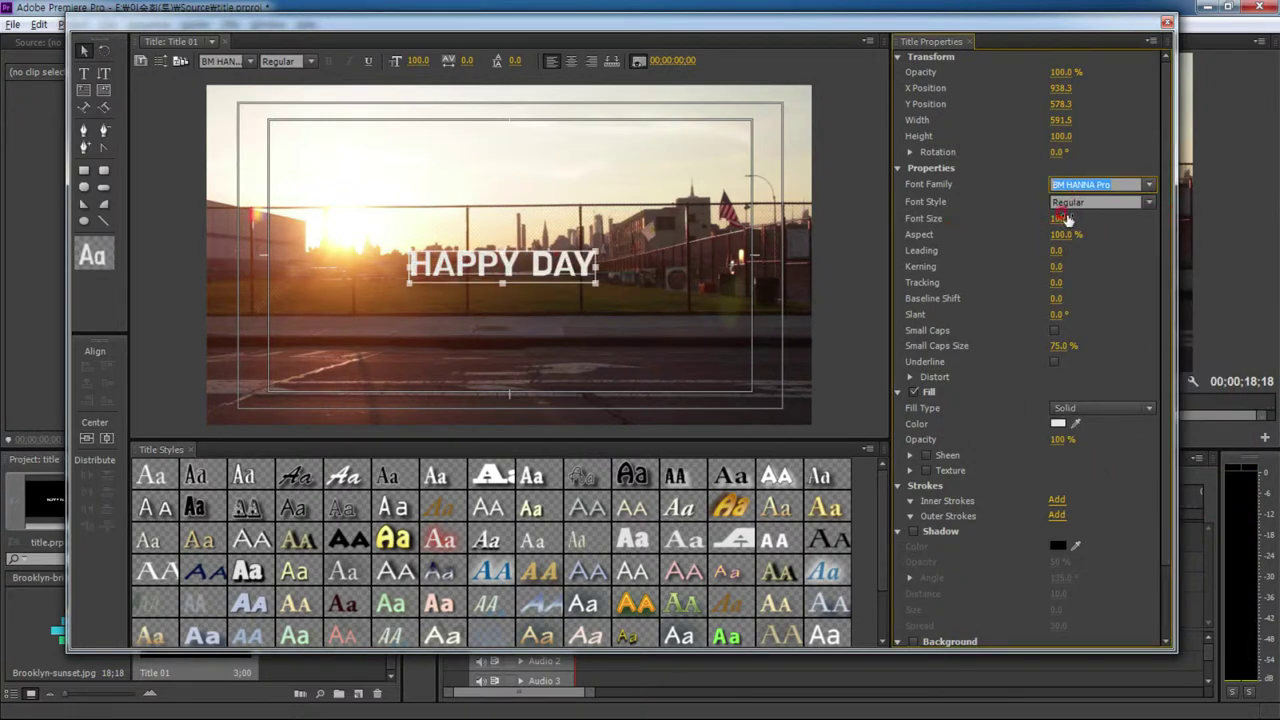
# - Increase the HAPPY DAY font size to 139 and nudge it to X 967.3, Y 587.7
pyautogui.moveTo(1063, 218); pyautogui.dragTo(1102, 218)
pyautogui.click(538, 266)
pyautogui.moveTo(538, 266); pyautogui.dragTo(540, 265)
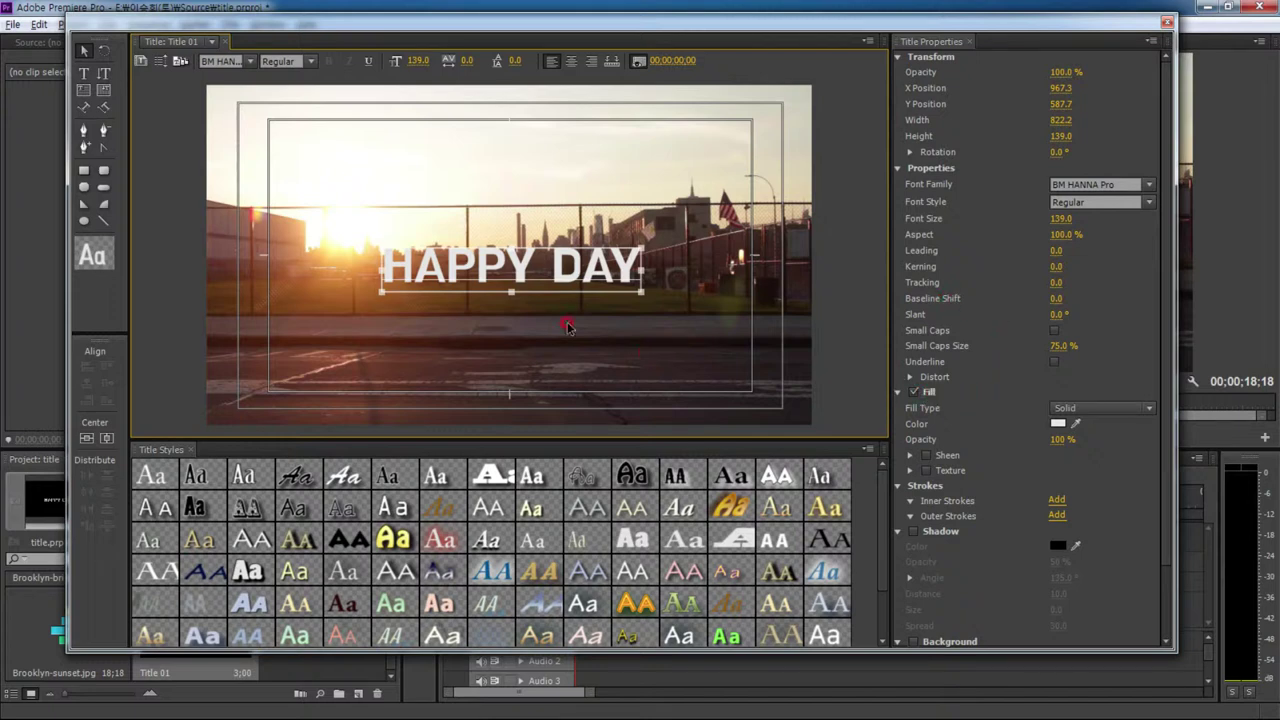
# - Colour the HAPPY DAY fill blue after trying magenta, with fill opacity lowered to 78%
pyautogui.moveTo(508, 272); pyautogui.dragTo(505, 267)
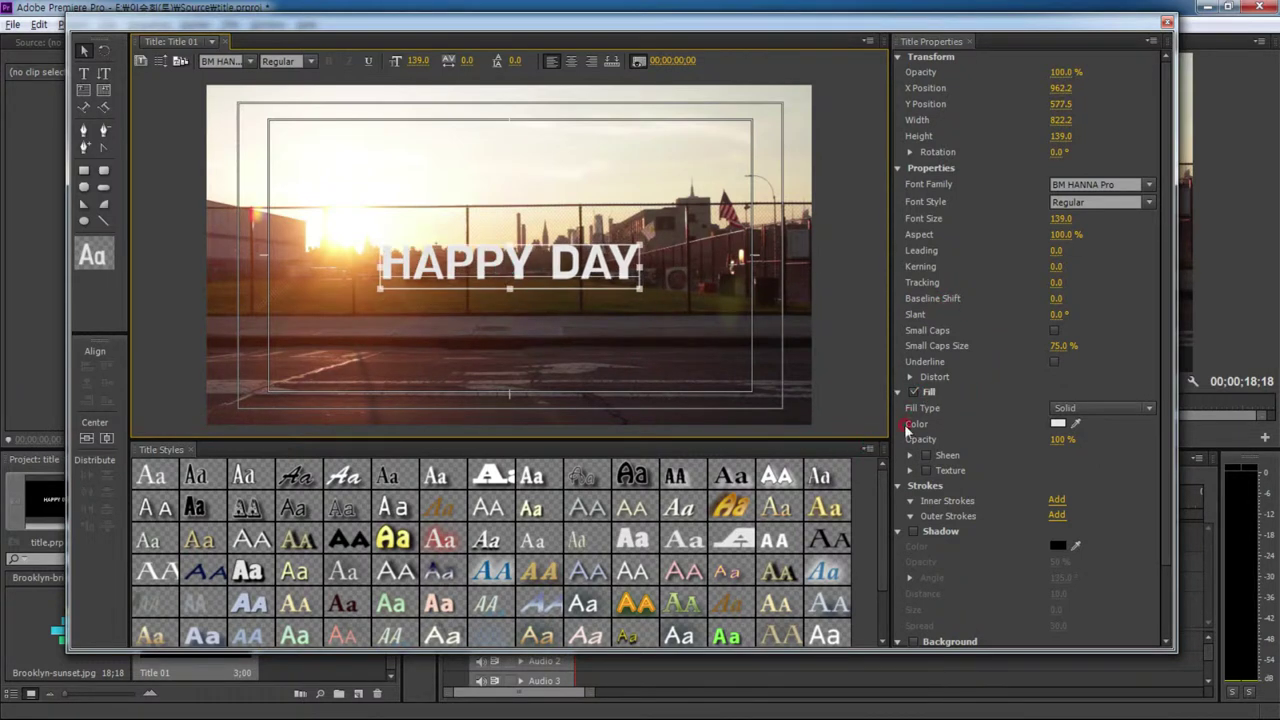
pyautogui.click(1064, 425)
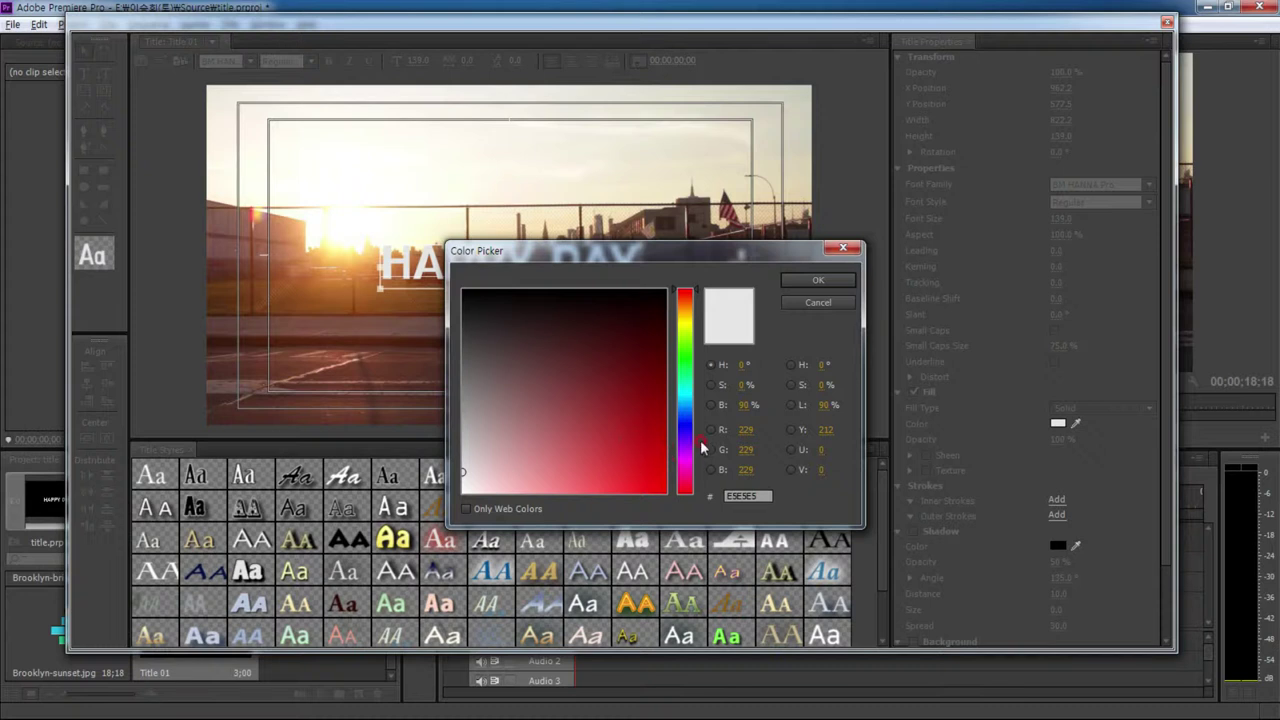
pyautogui.moveTo(690, 420)
pyautogui.mouseDown()
pyautogui.moveTo(691, 408)
pyautogui.moveTo(693, 450)
pyautogui.mouseUp()
pyautogui.moveTo(612, 463); pyautogui.dragTo(637, 470)
pyautogui.click(812, 283)
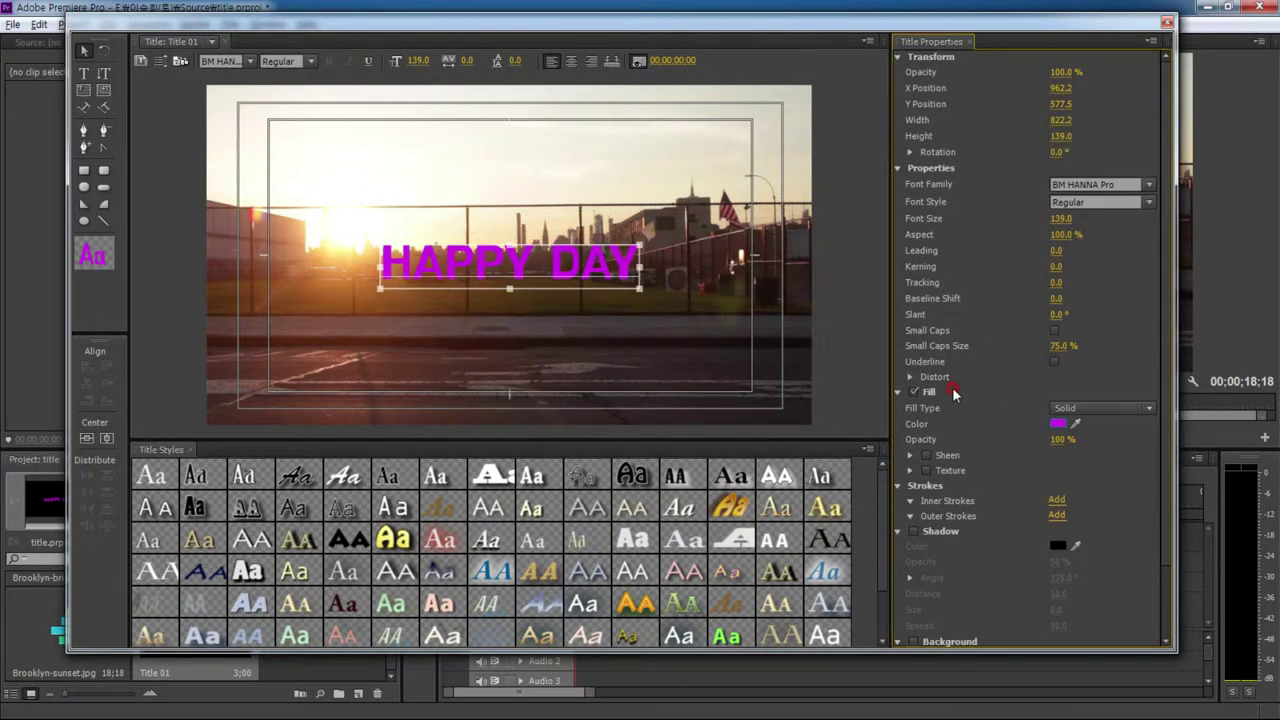
pyautogui.click(1058, 423)
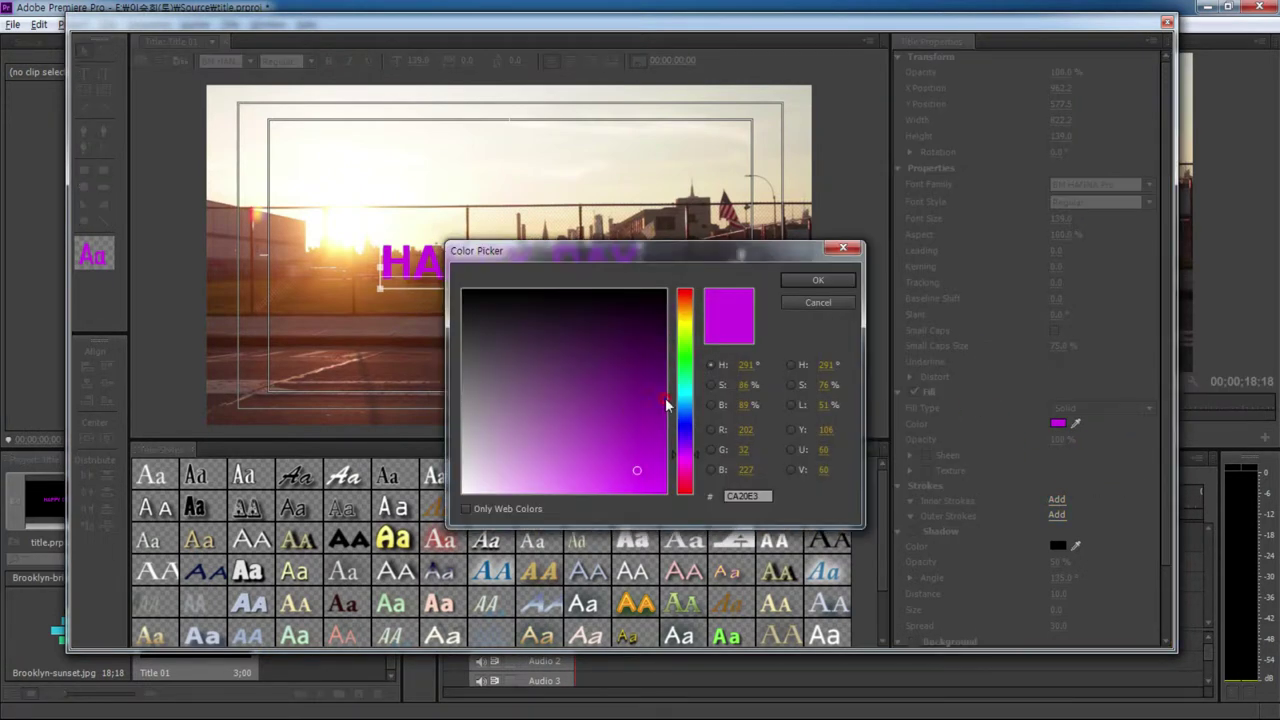
pyautogui.moveTo(686, 424); pyautogui.dragTo(686, 430)
pyautogui.click(806, 285)
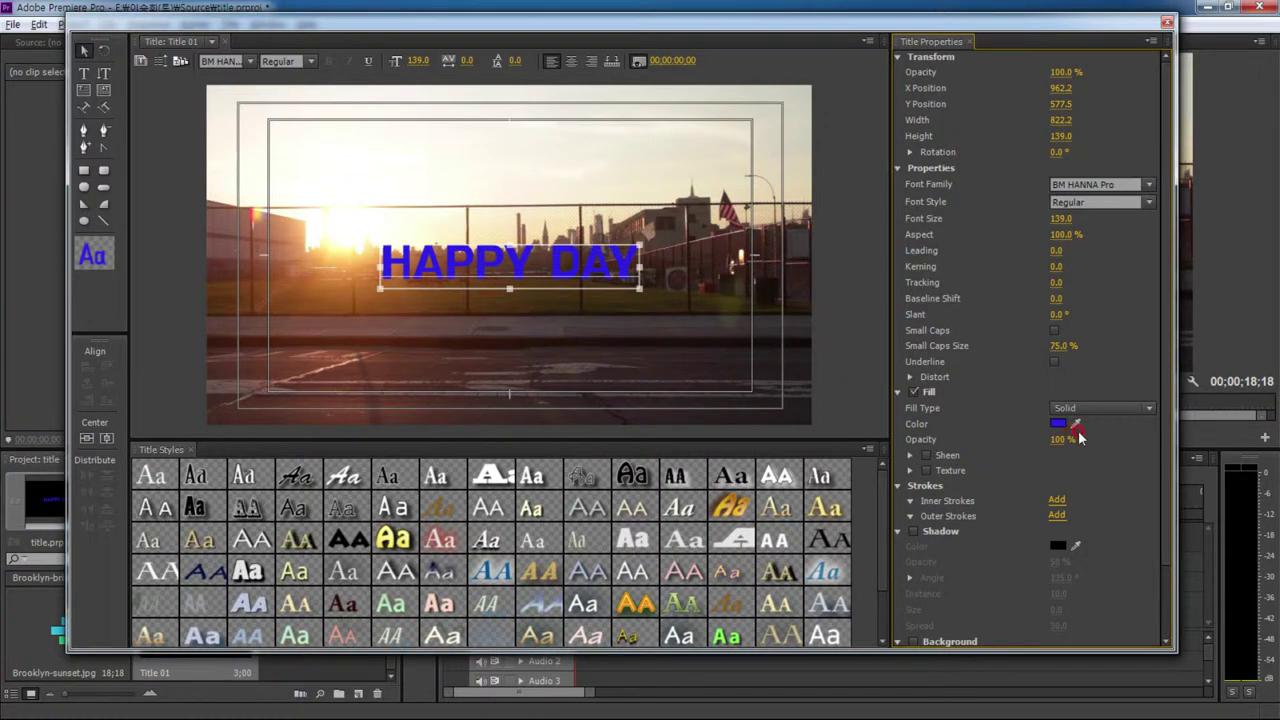
pyautogui.moveTo(1060, 439); pyautogui.dragTo(1038, 439)
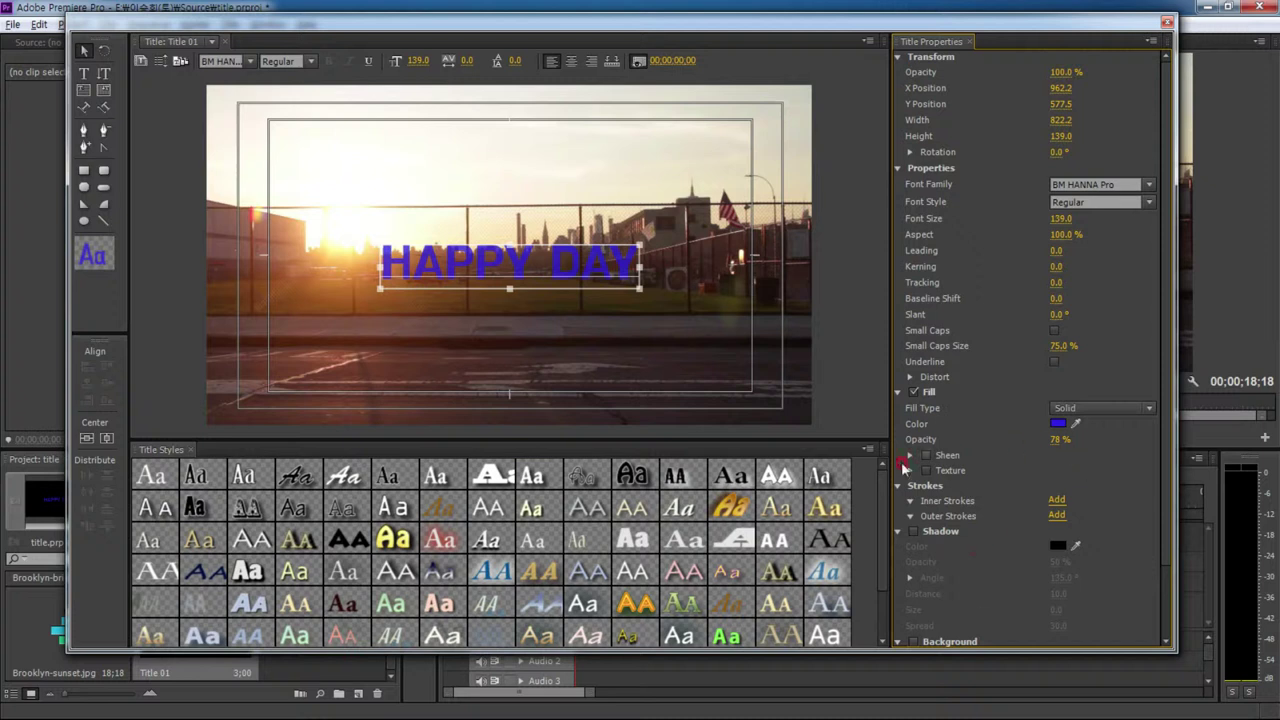
# - Enlarge HAPPY DAY to size 169, then 197, shifting it left to stay in frame
pyautogui.moveTo(1060, 218); pyautogui.dragTo(1090, 218)
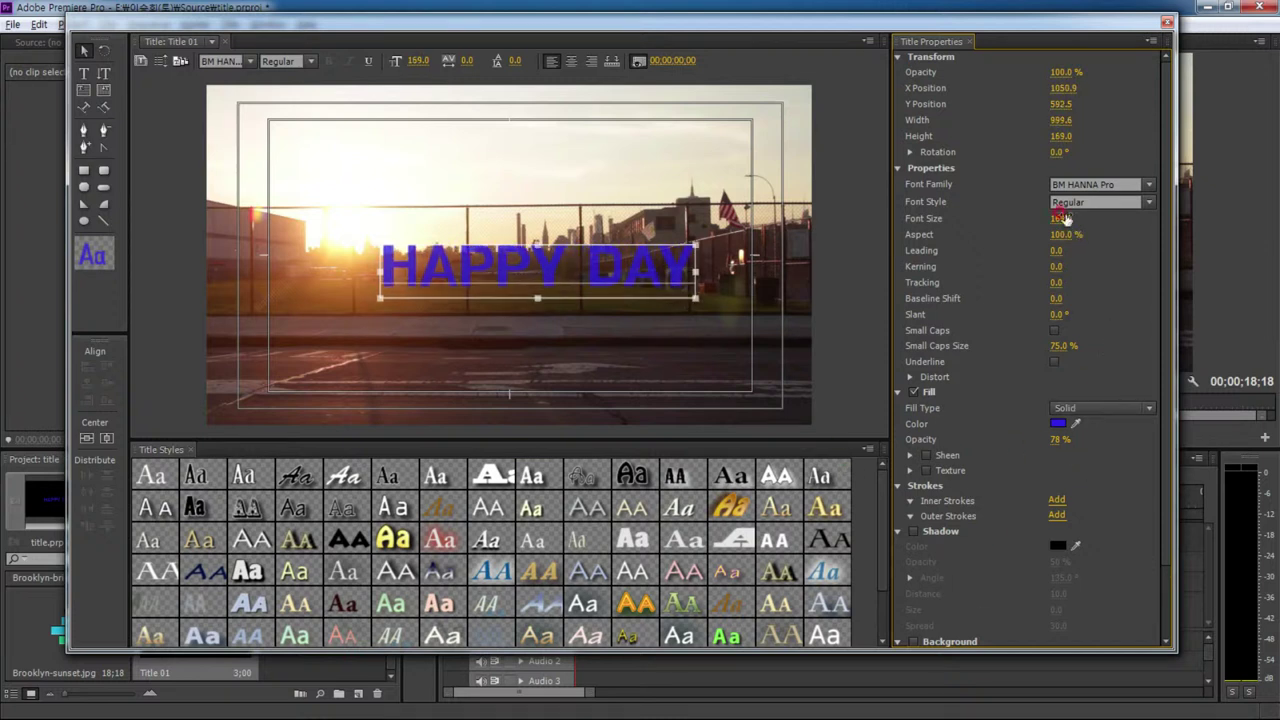
pyautogui.moveTo(478, 263); pyautogui.dragTo(455, 256)
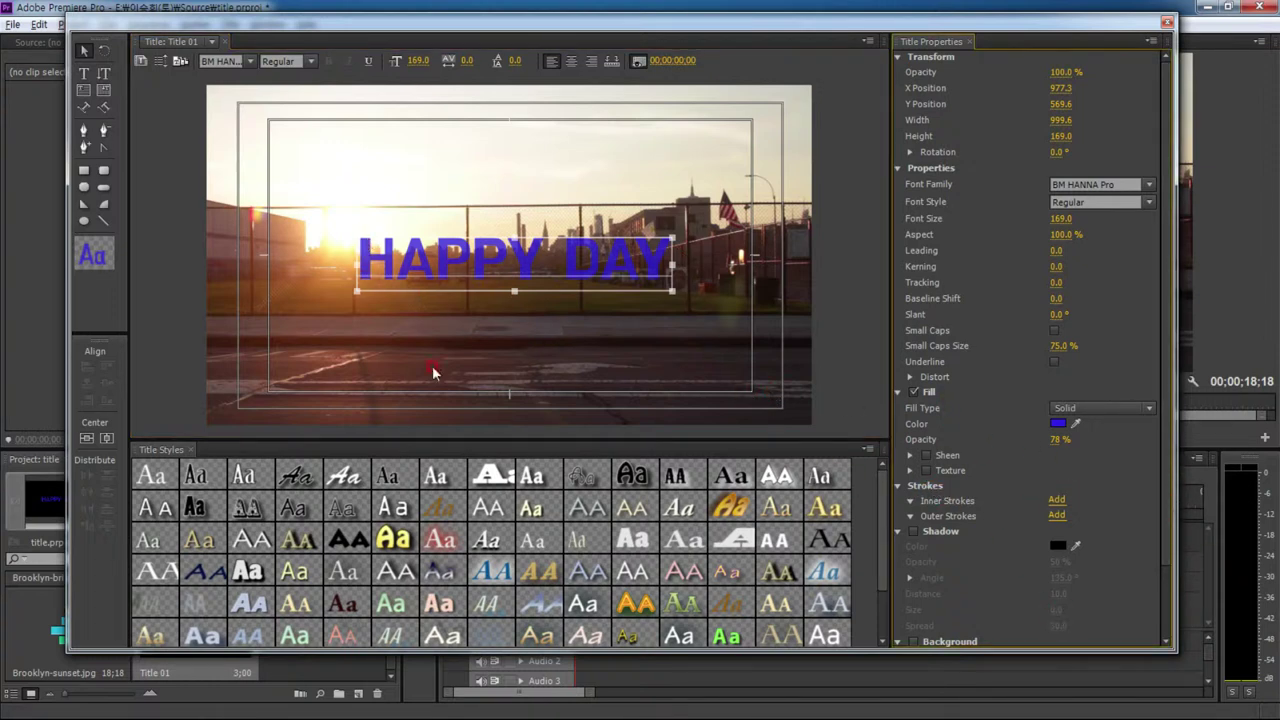
pyautogui.moveTo(437, 260); pyautogui.dragTo(430, 261)
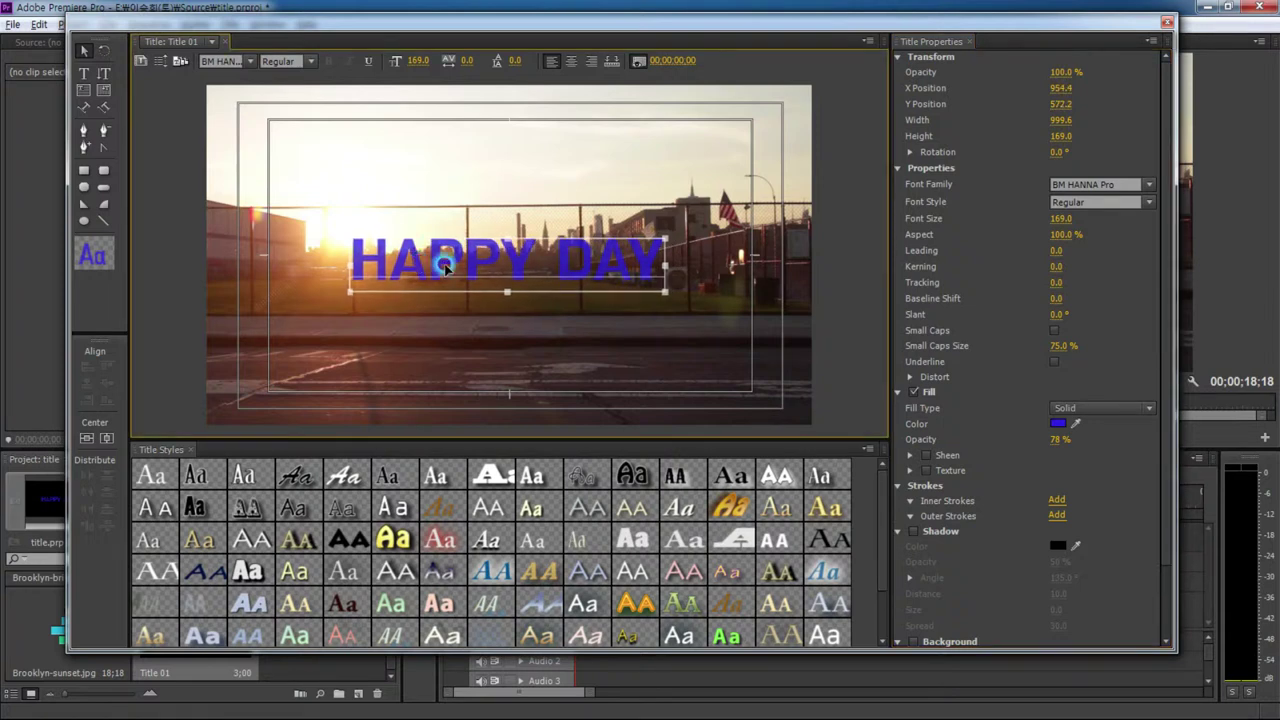
pyautogui.moveTo(1060, 218); pyautogui.dragTo(1090, 218)
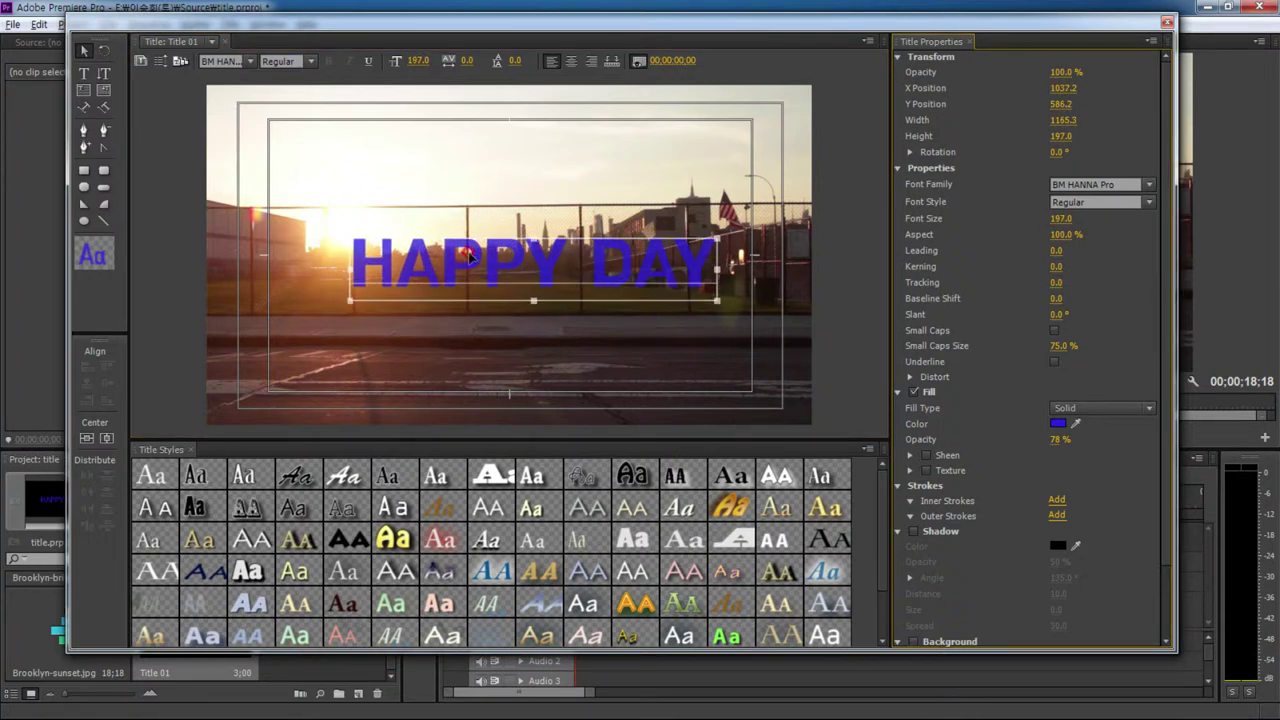
pyautogui.moveTo(447, 252); pyautogui.dragTo(430, 255)
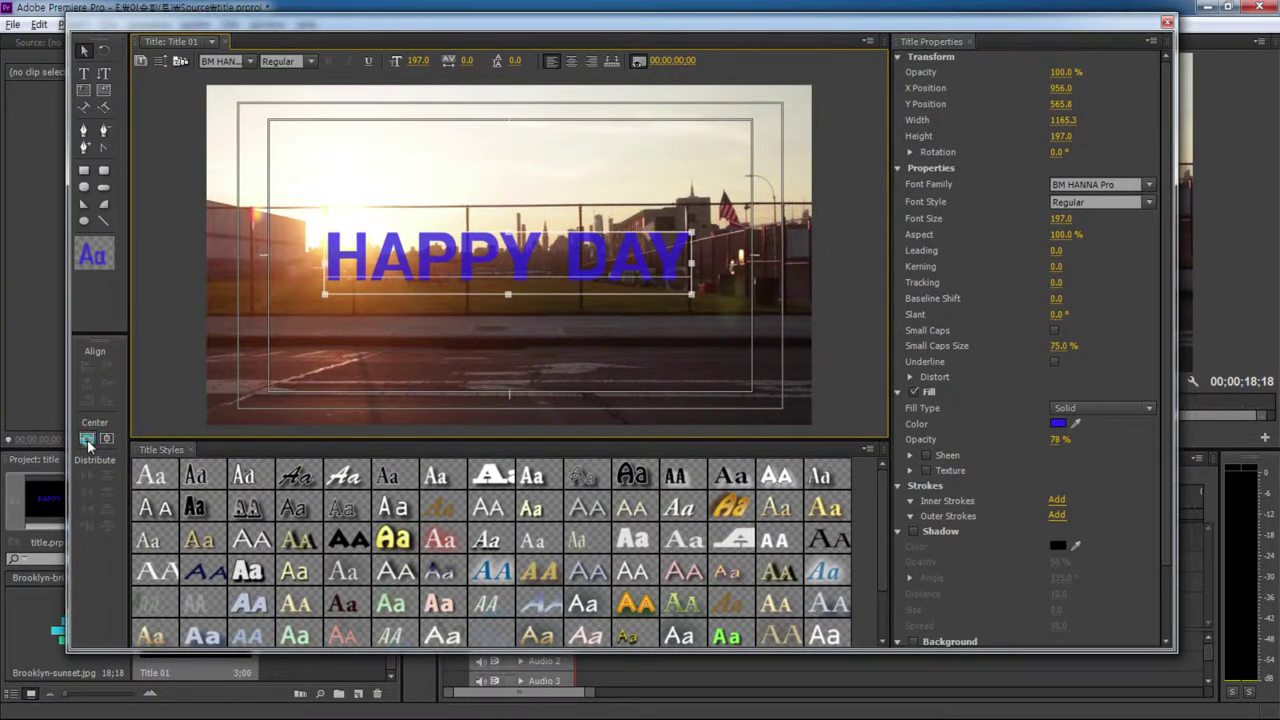
# - Centre HAPPY DAY horizontally and vertically, then place Title 01 on Video 2 at the start
pyautogui.click(88, 440)
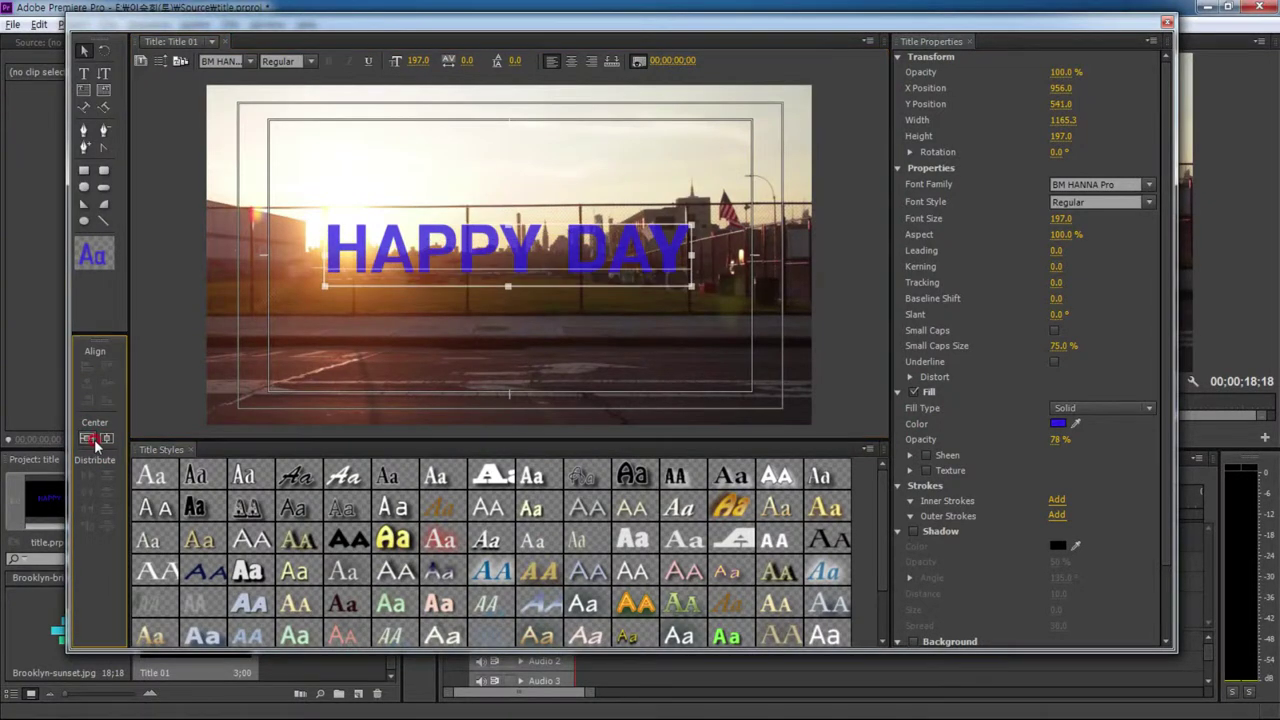
pyautogui.click(106, 438)
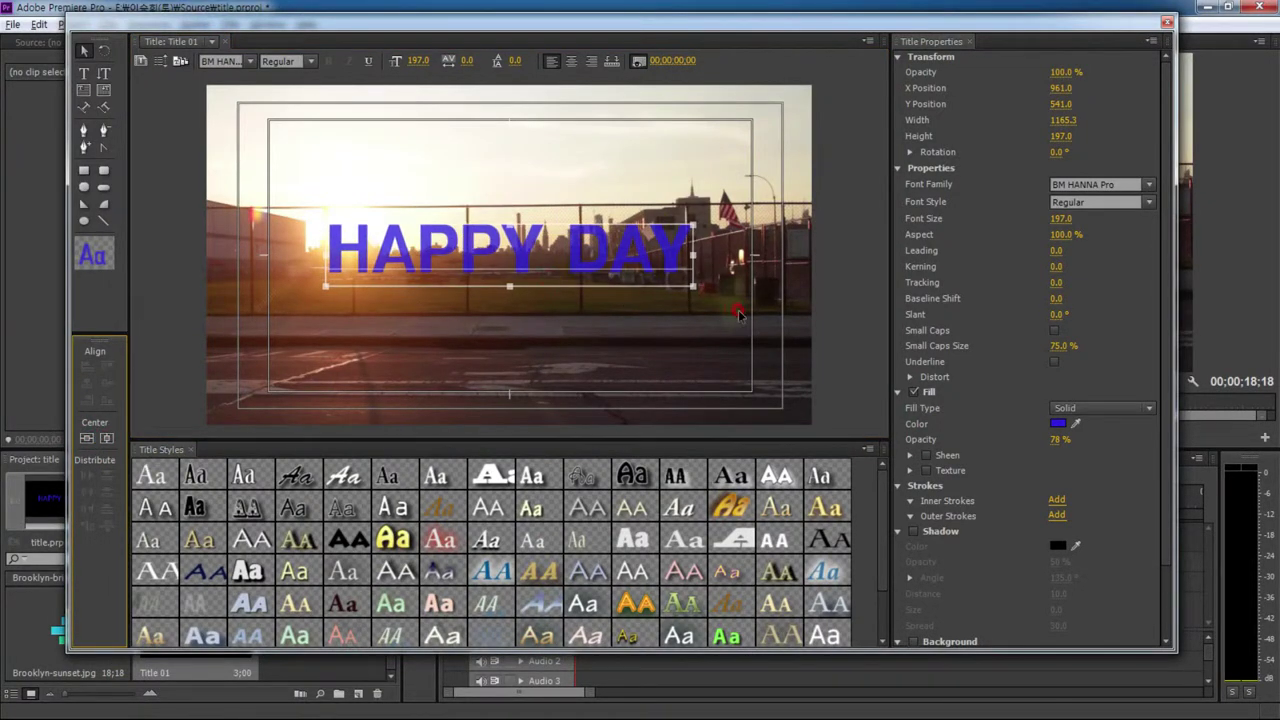
pyautogui.click(1167, 20)
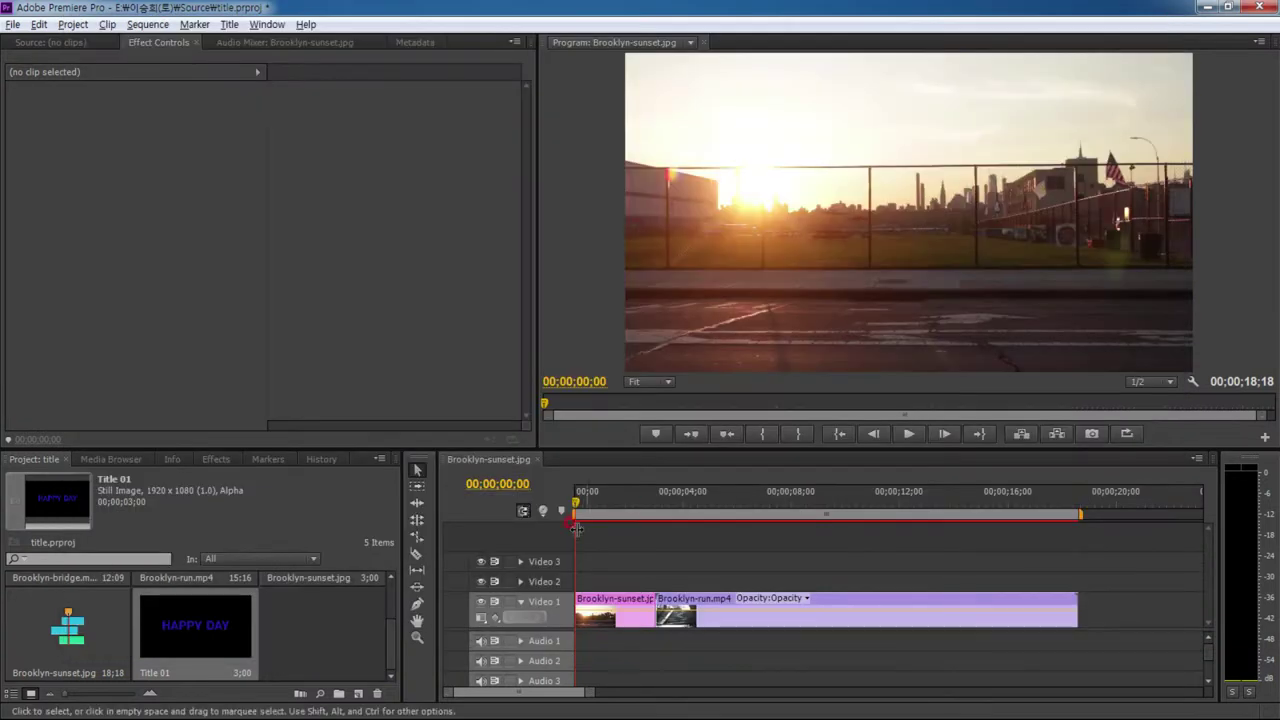
pyautogui.moveTo(172, 604); pyautogui.dragTo(600, 582)
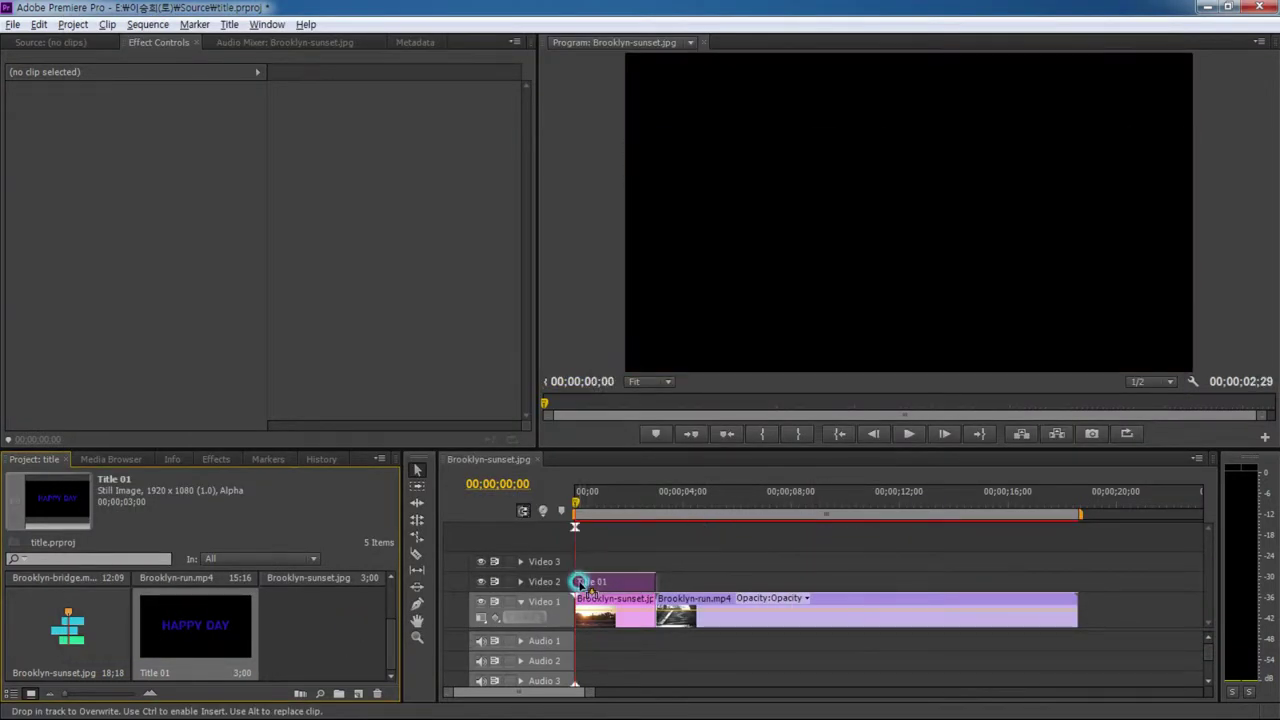
pyautogui.press('space')
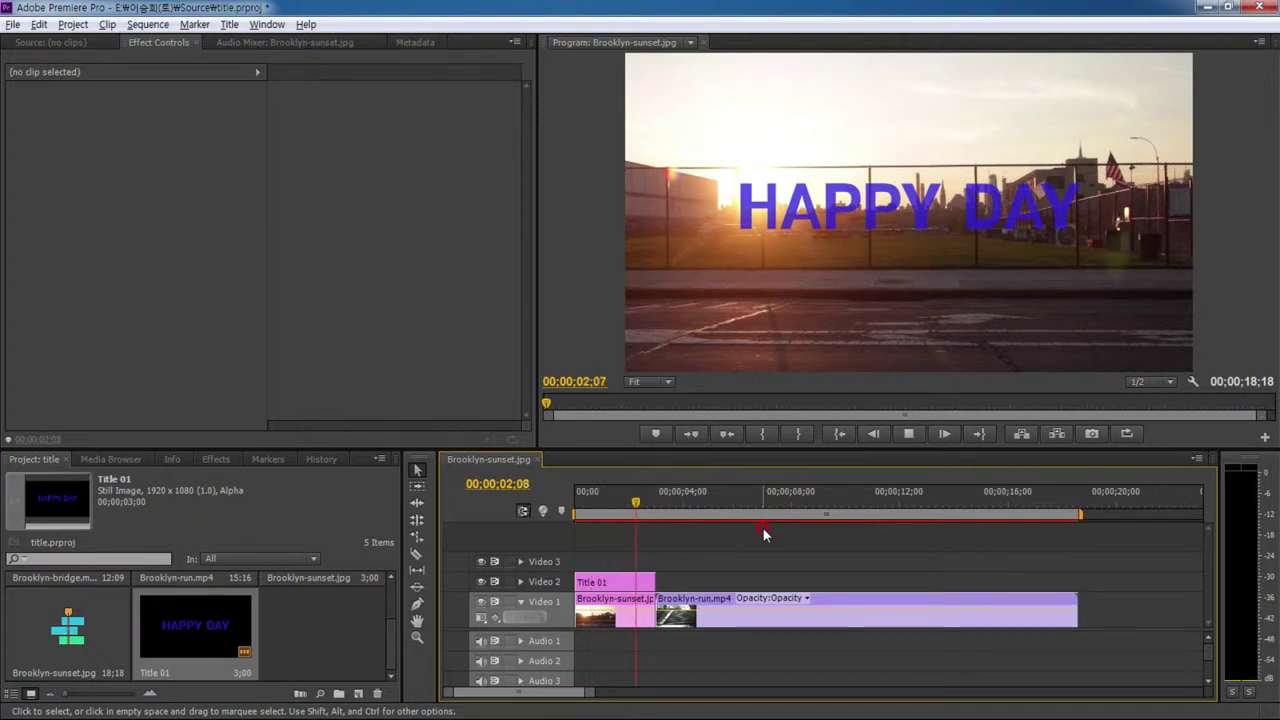
pyautogui.press('space')
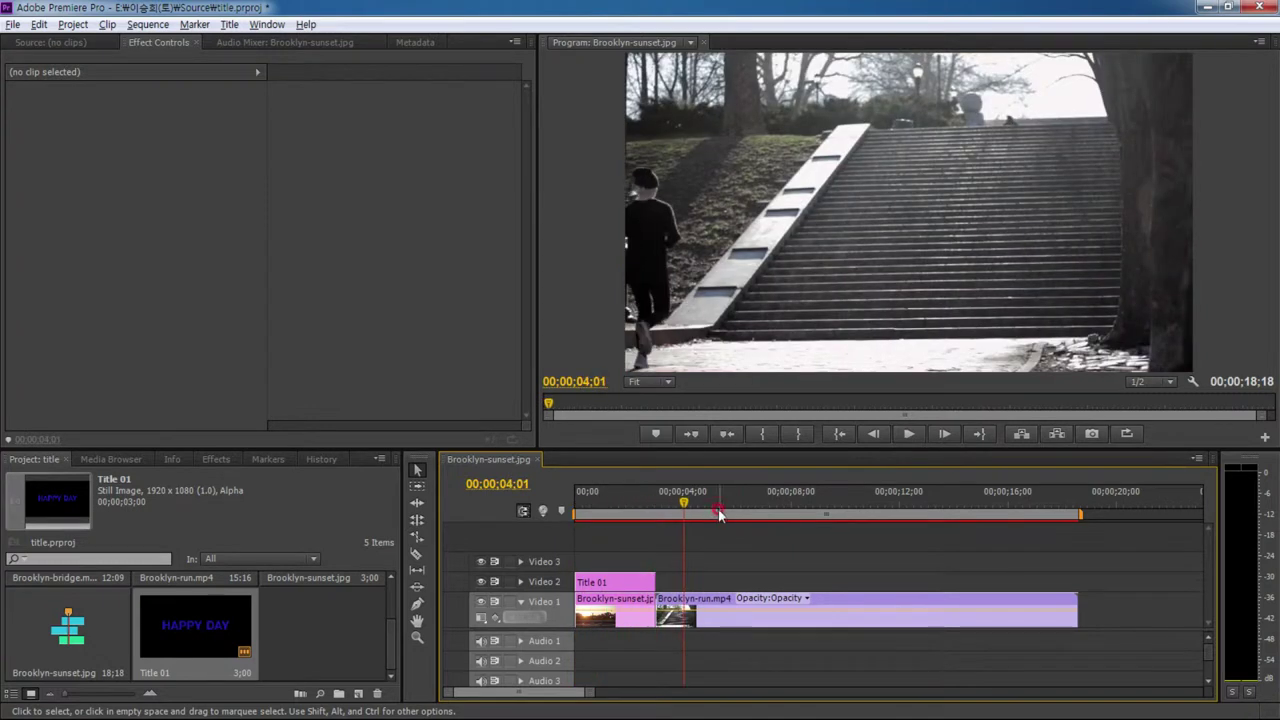
pyautogui.moveTo(685, 503); pyautogui.dragTo(613, 505)
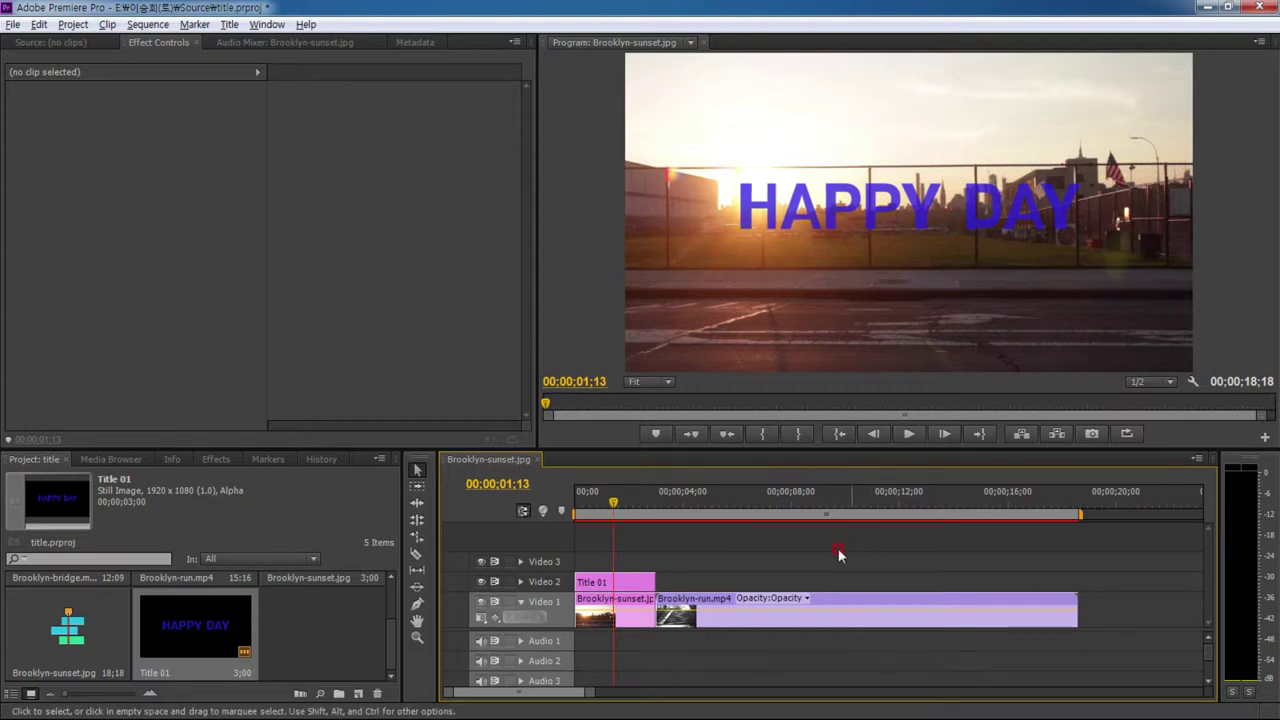
# - Set Title 01 to Roll, starting off screen and ending off screen
pyautogui.doubleClick(637, 585)
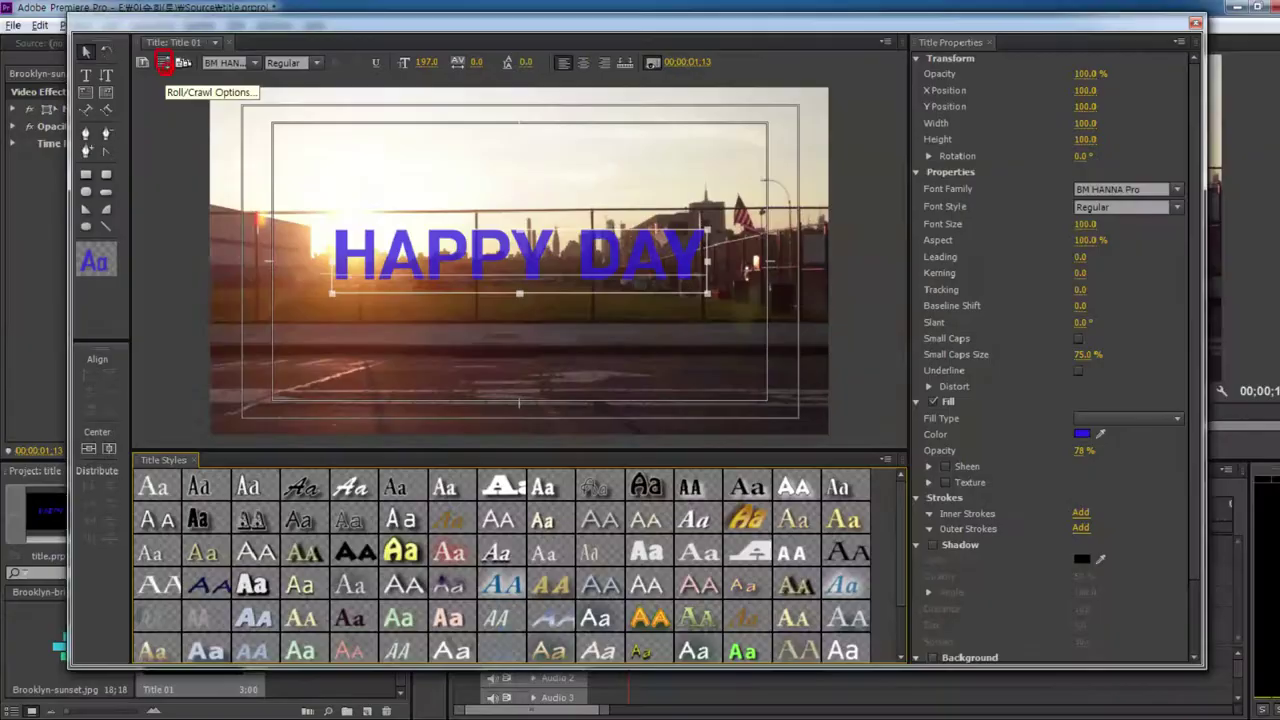
pyautogui.click(320, 122)
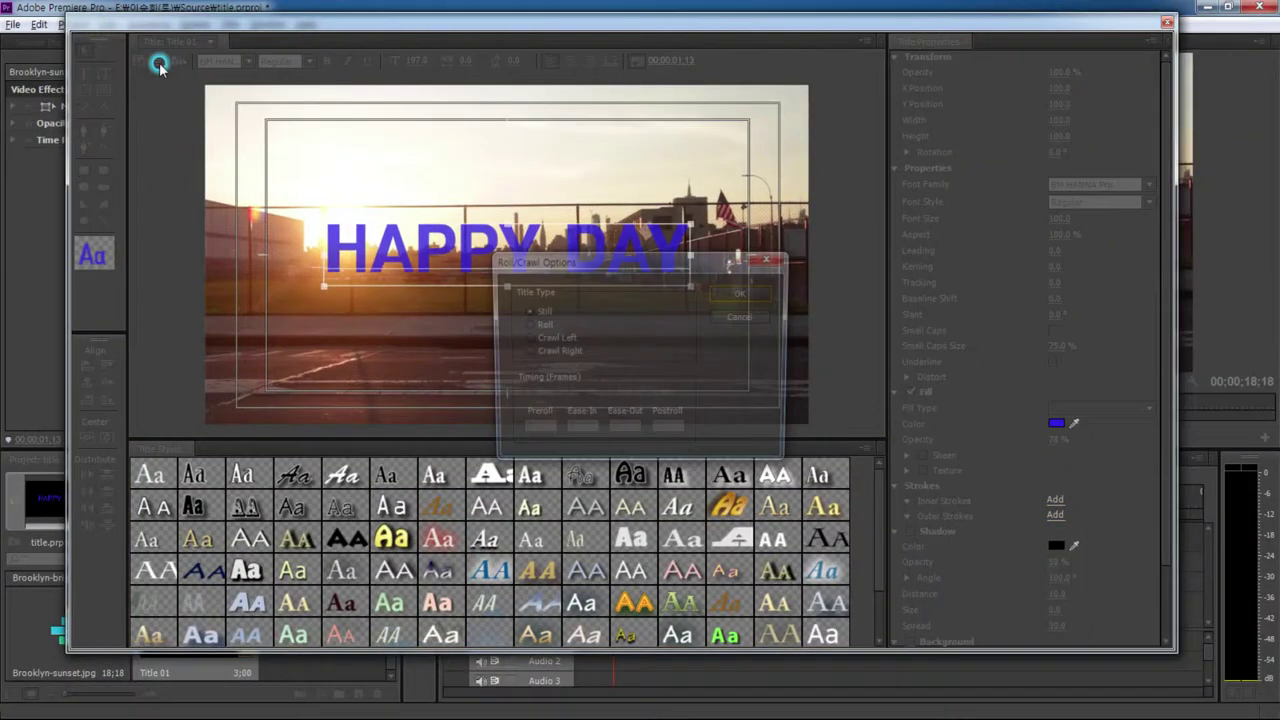
pyautogui.click(538, 325)
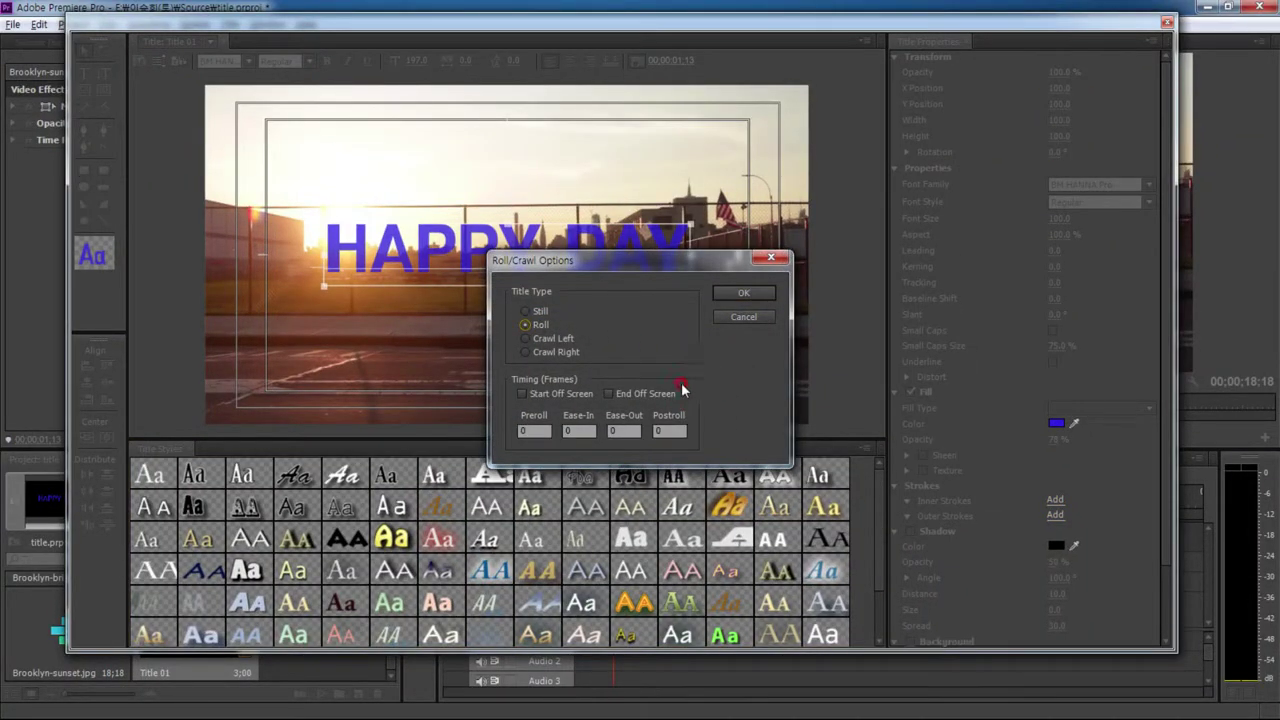
pyautogui.click(540, 397)
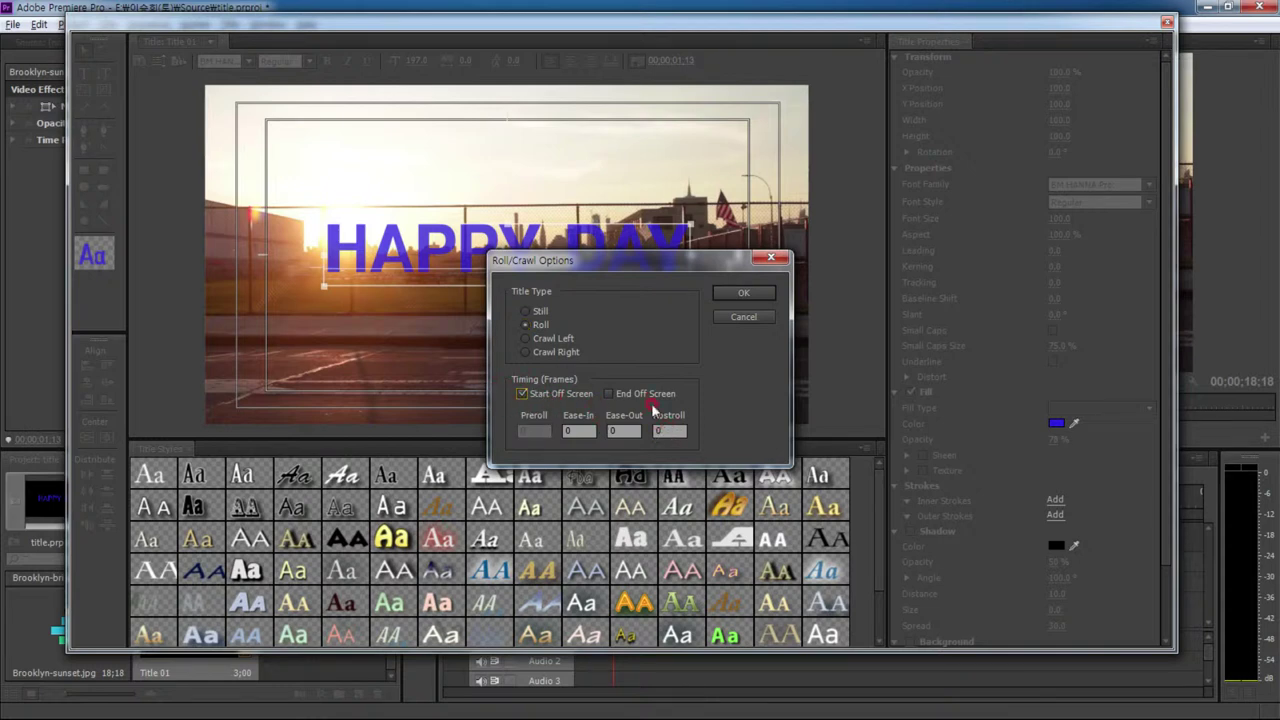
pyautogui.click(609, 394)
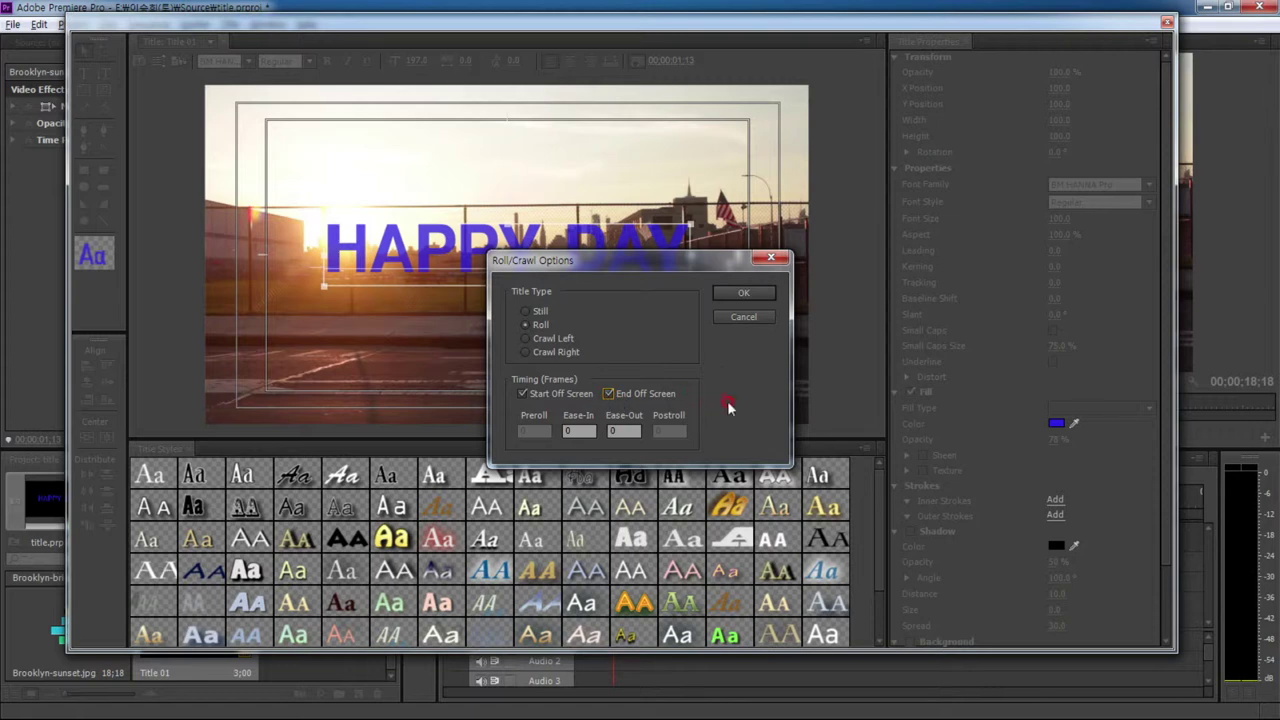
pyautogui.click(745, 293)
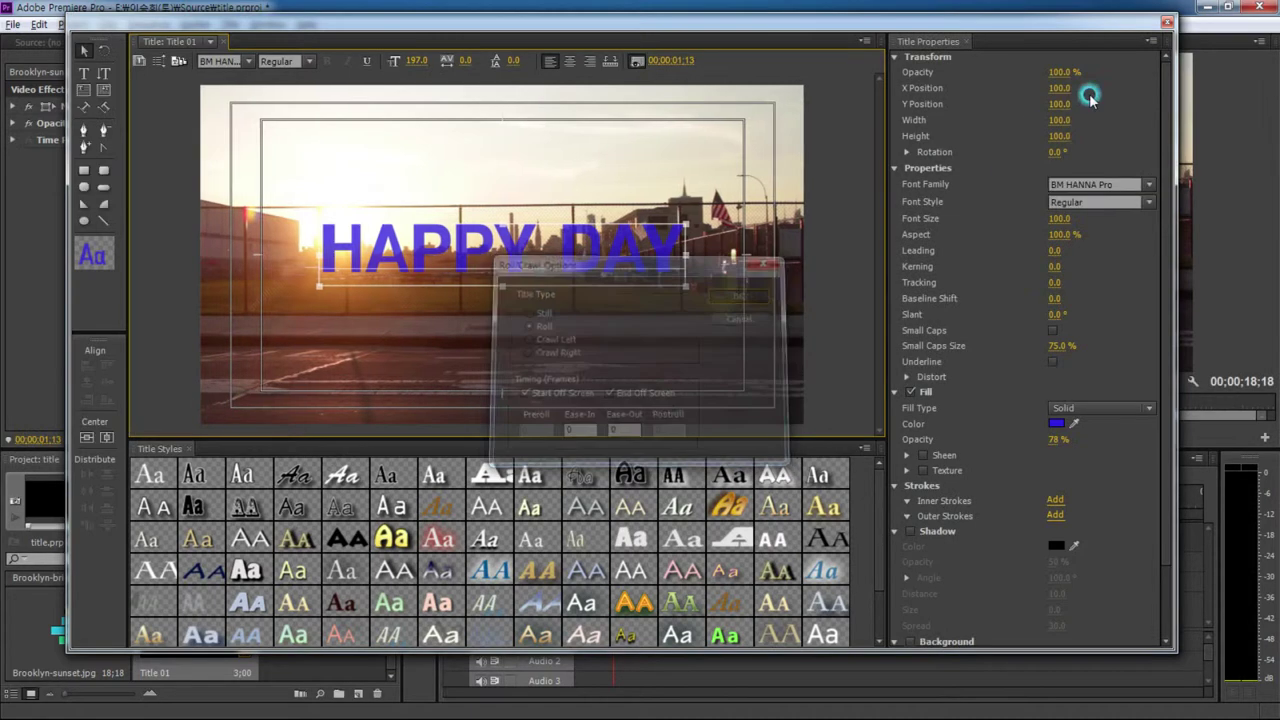
# - Preview the rolling title from the sequence start and scrub back to where HAPPY DAY shows
pyautogui.click(1167, 21)
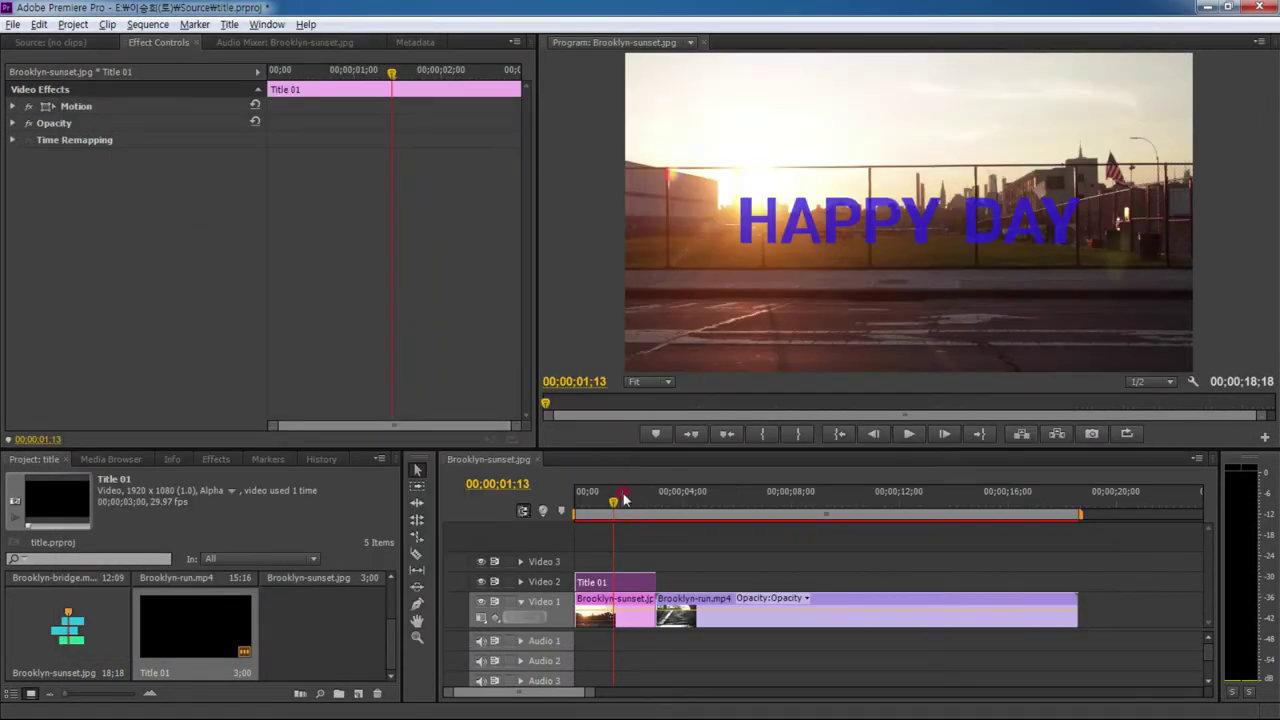
pyautogui.click(510, 540)
pyautogui.press('Home')
pyautogui.press('space')
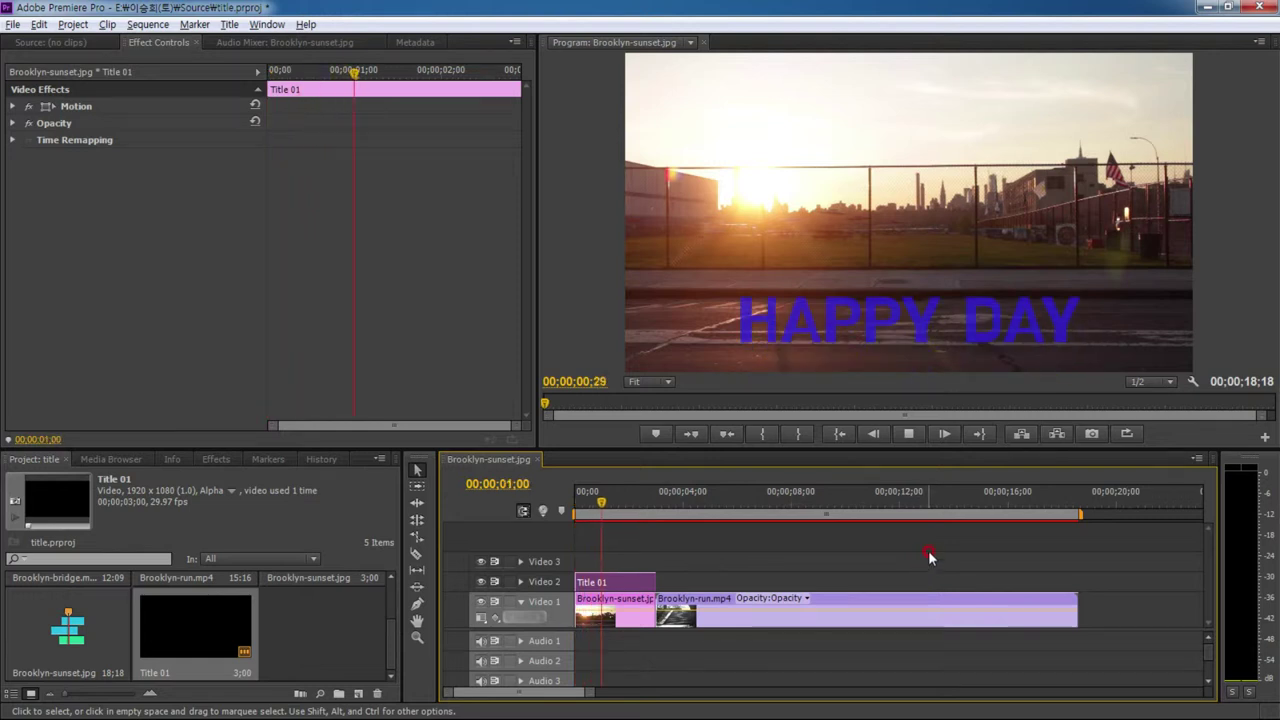
pyautogui.press('space')
pyautogui.moveTo(659, 507); pyautogui.dragTo(628, 516)
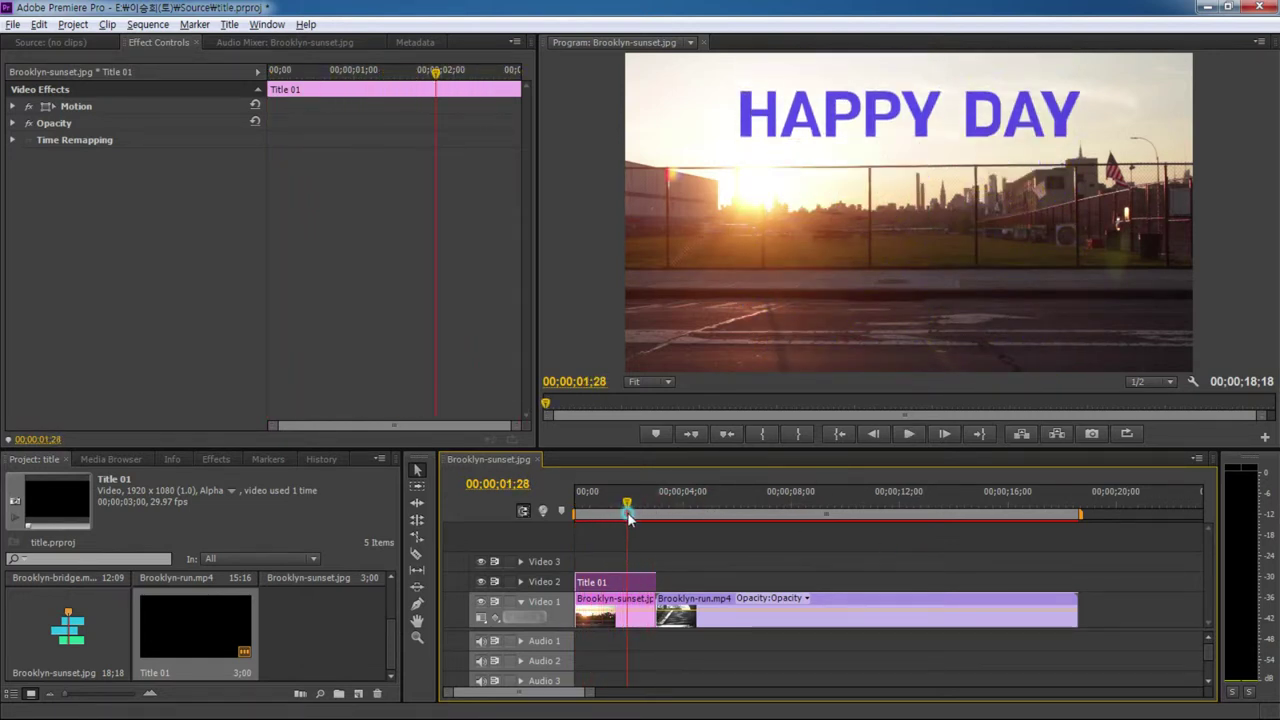
# - Turn off End Off Screen in Title 01's roll options and set Postroll to 30 frames
pyautogui.doubleClick(620, 584)
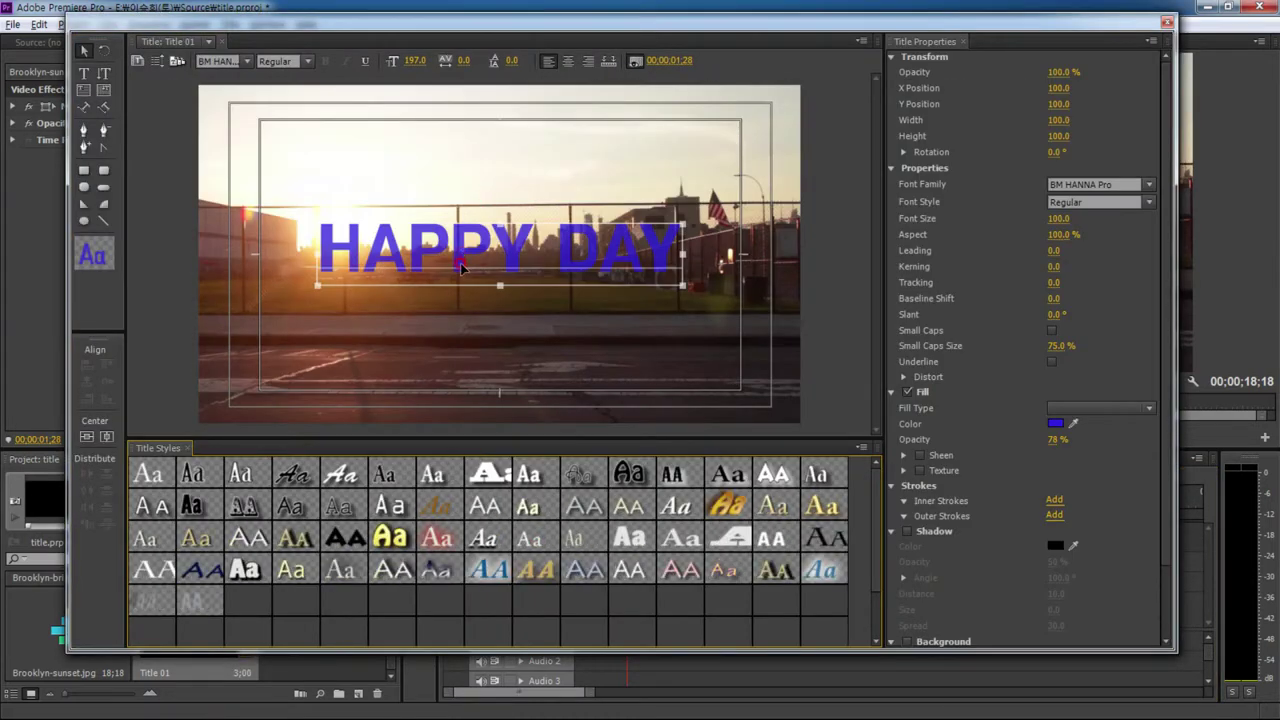
pyautogui.click(176, 62)
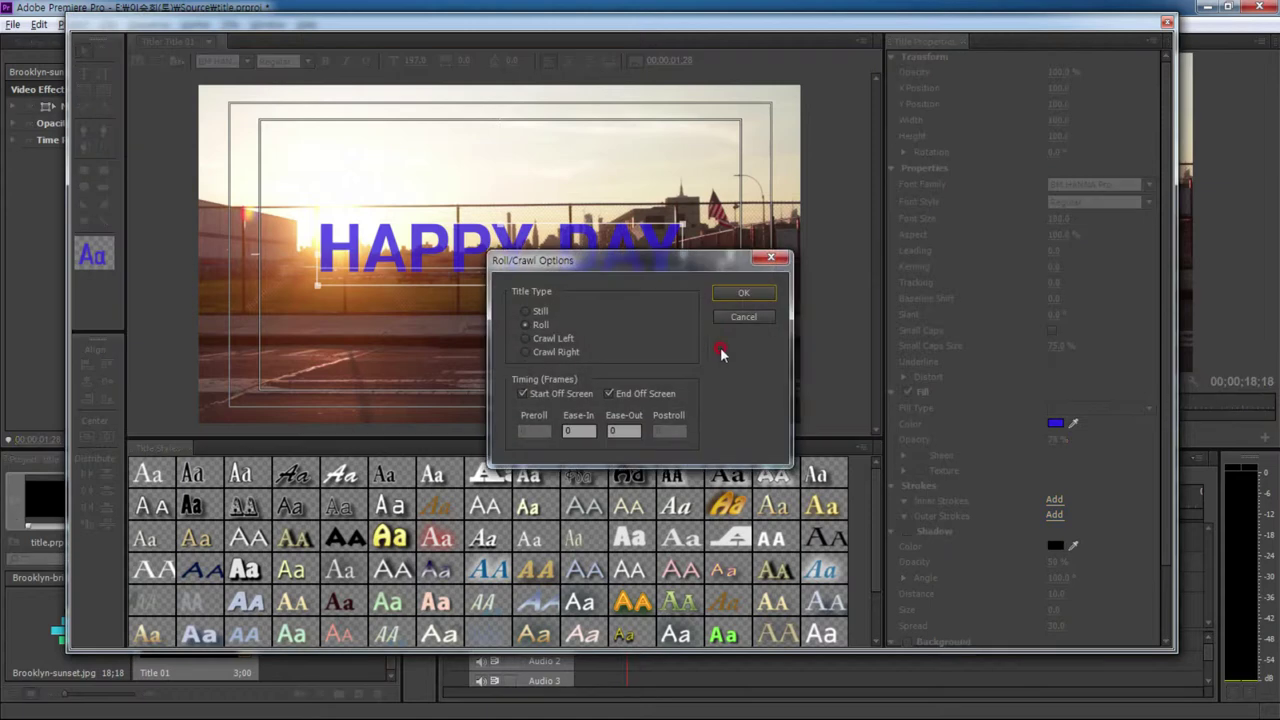
pyautogui.click(607, 394)
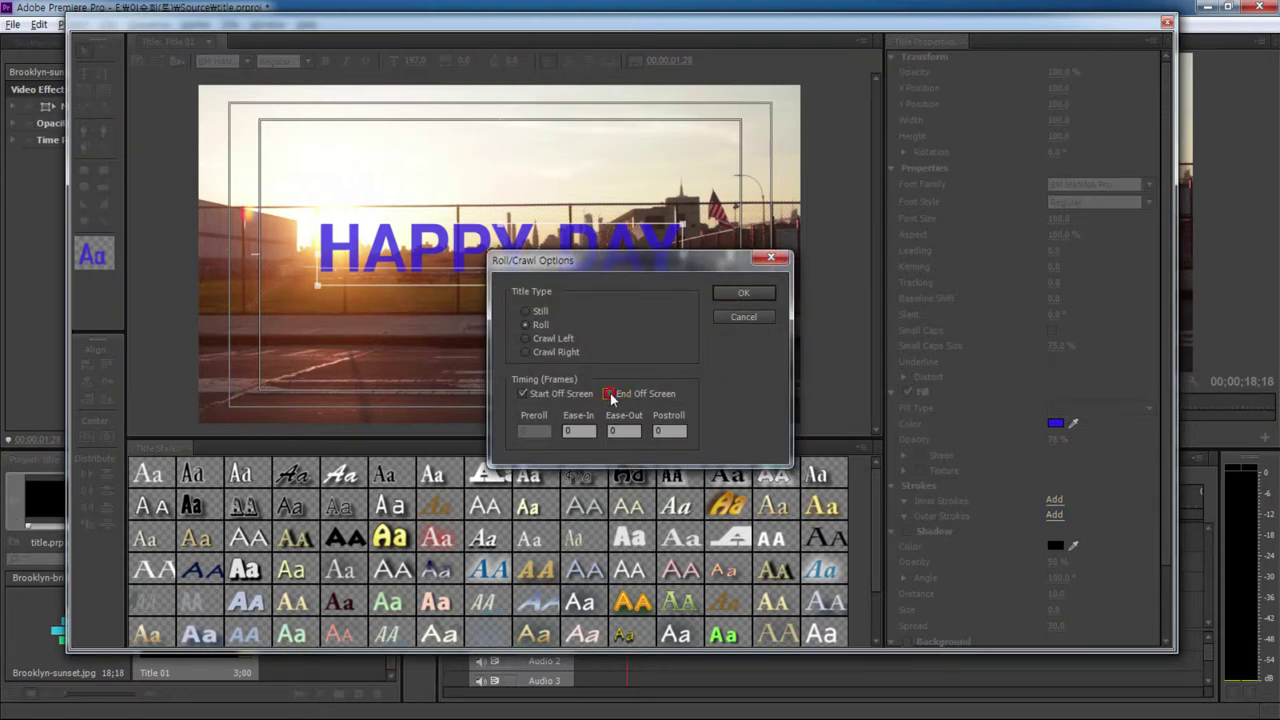
pyautogui.click(665, 429)
pyautogui.write('30')
pyautogui.click(673, 431)
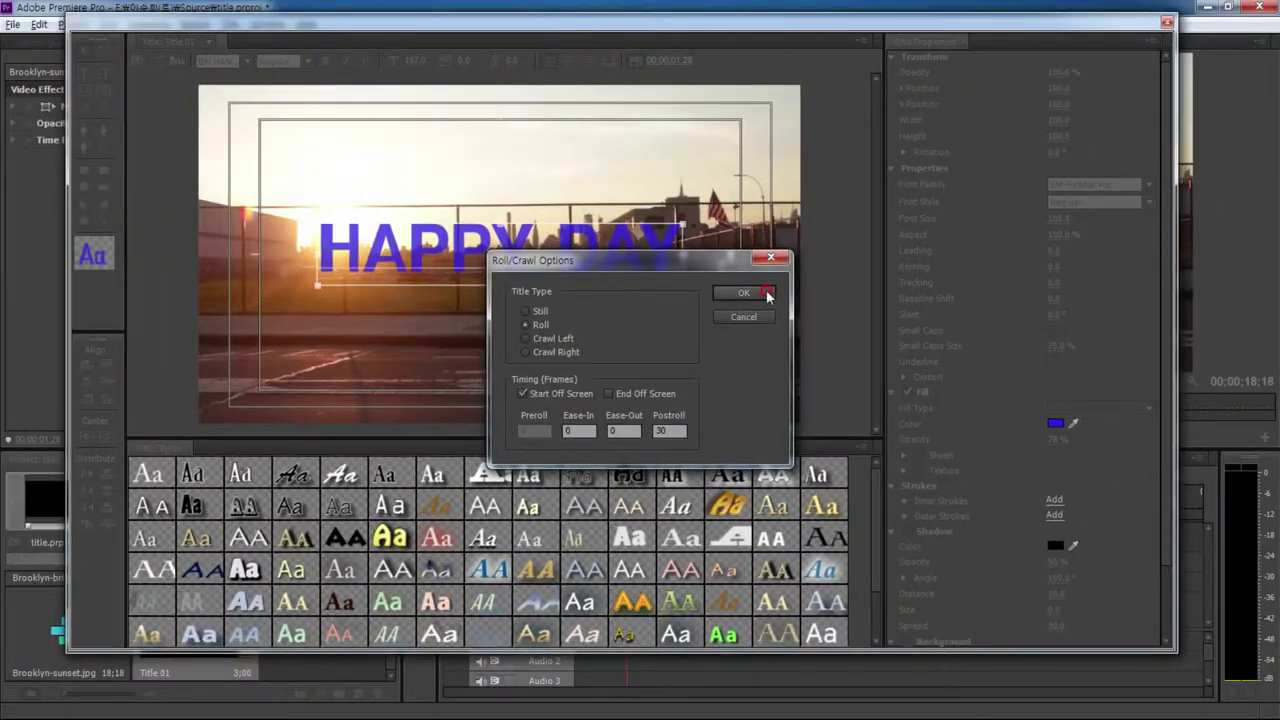
pyautogui.click(768, 294)
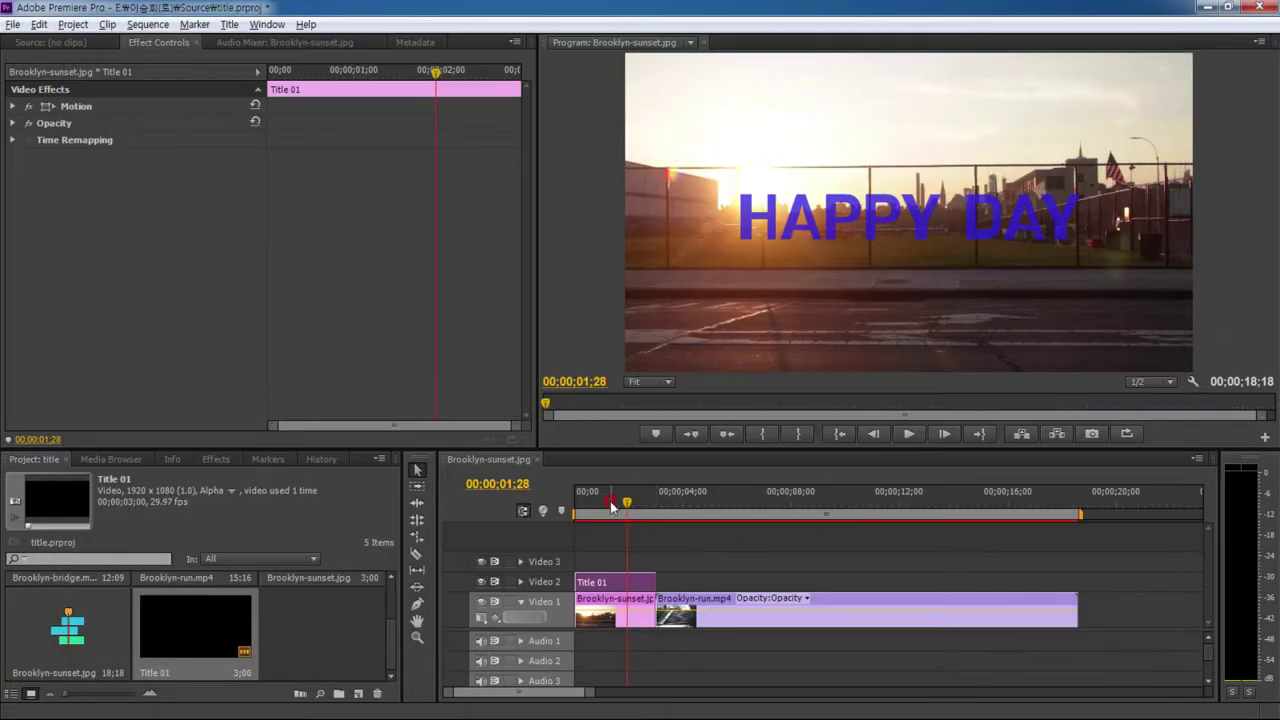
# - Play the sequence from the start and scrub back to where HAPPY DAY holds on screen
pyautogui.moveTo(612, 508); pyautogui.dragTo(578, 508)
pyautogui.press('space')
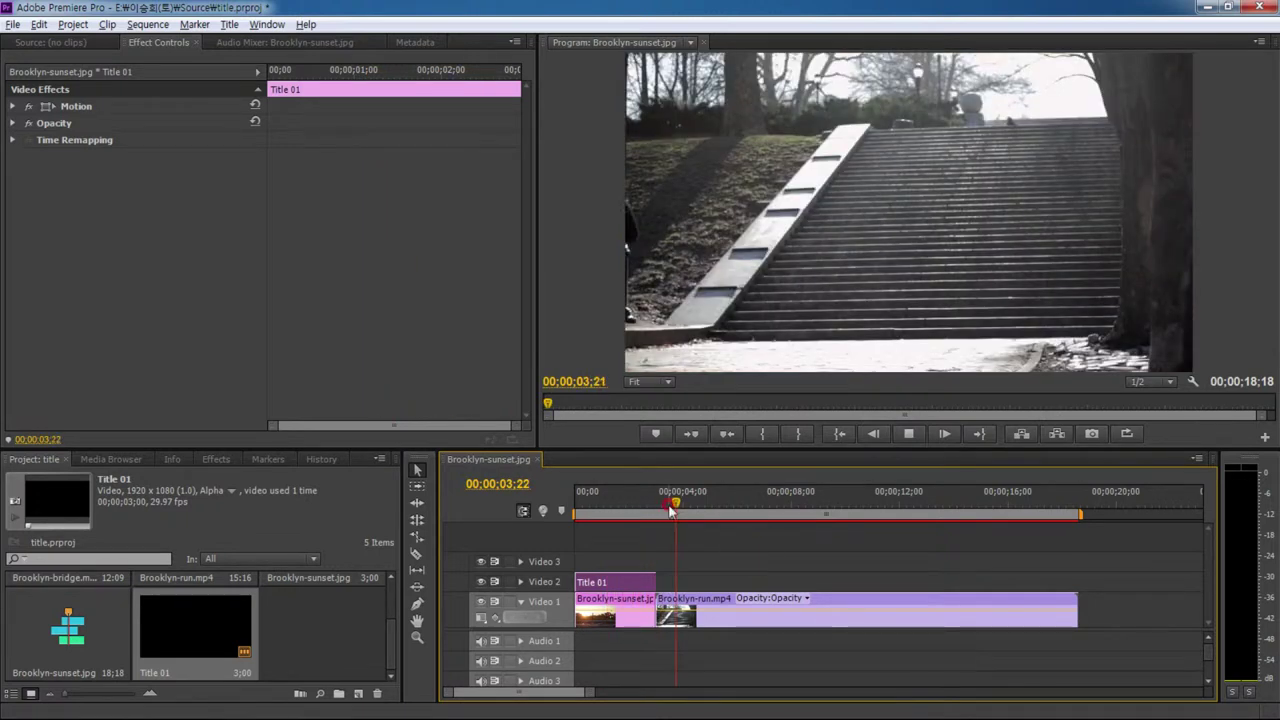
pyautogui.moveTo(668, 512); pyautogui.dragTo(621, 513)
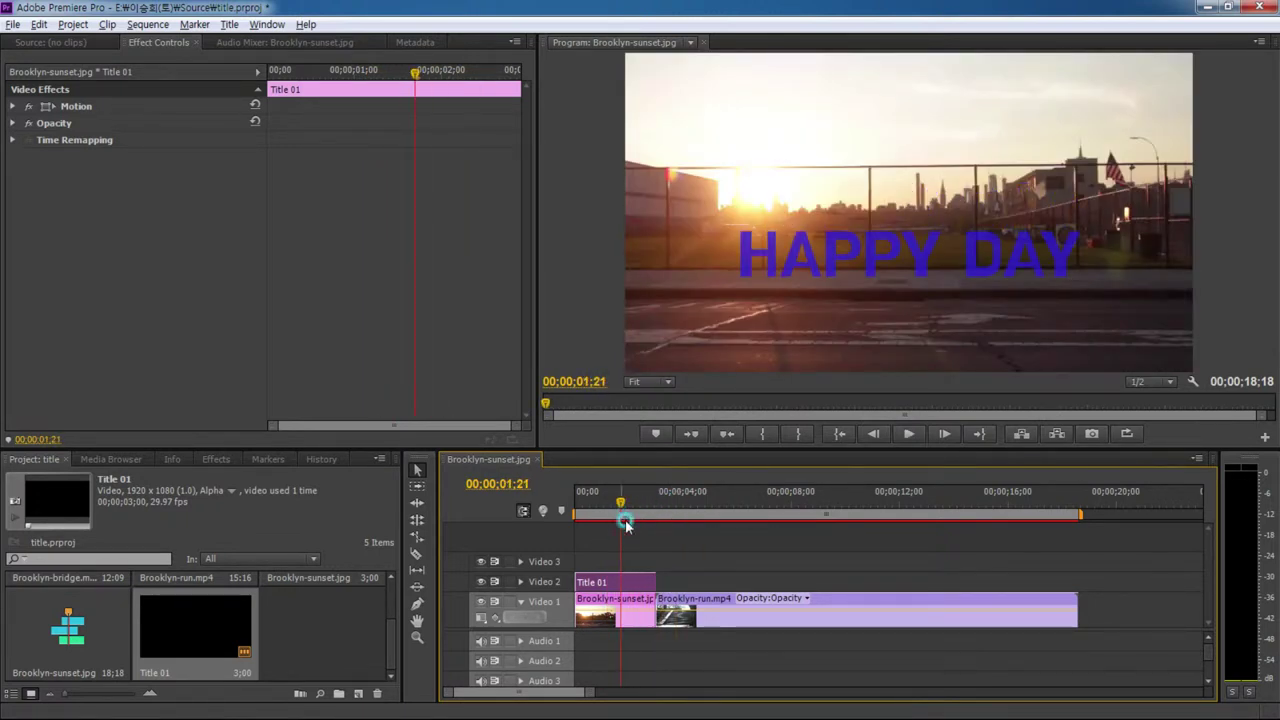
# - Set Title 01's roll Ease-Out to 30 frames while keeping Postroll at 30
pyautogui.doubleClick(638, 586)
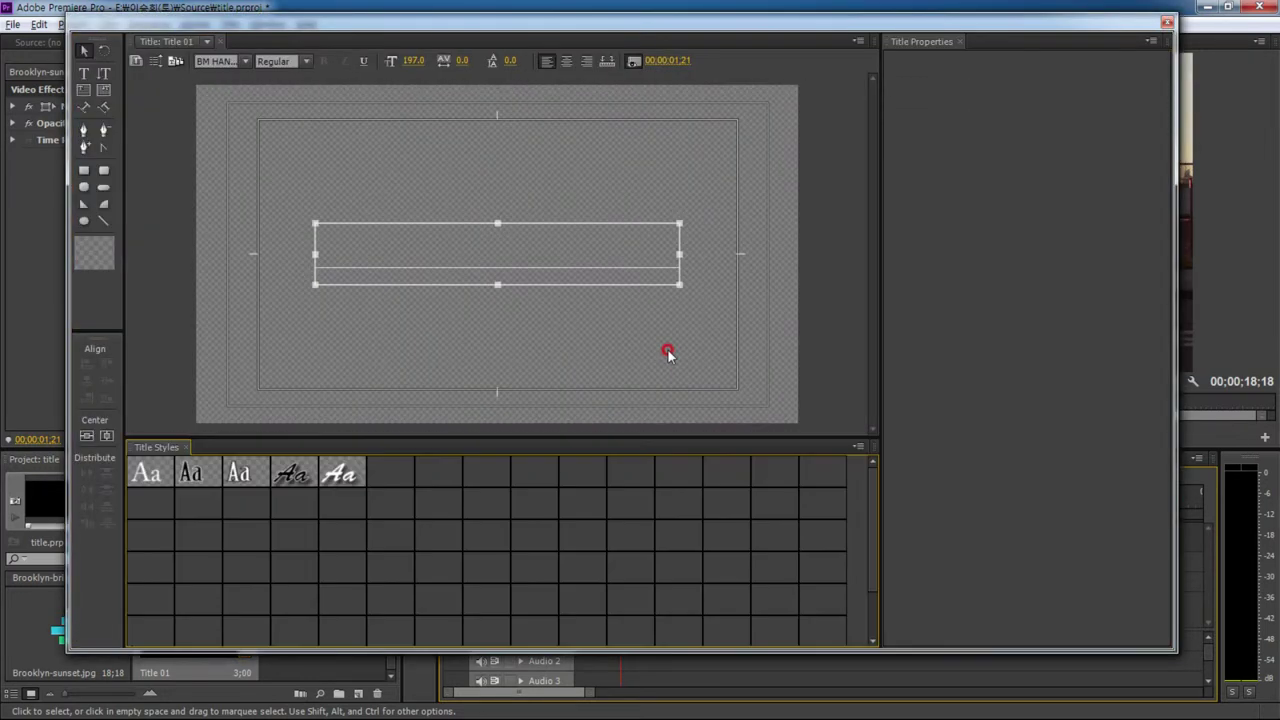
pyautogui.click(156, 62)
pyautogui.click(615, 428)
pyautogui.write('30')
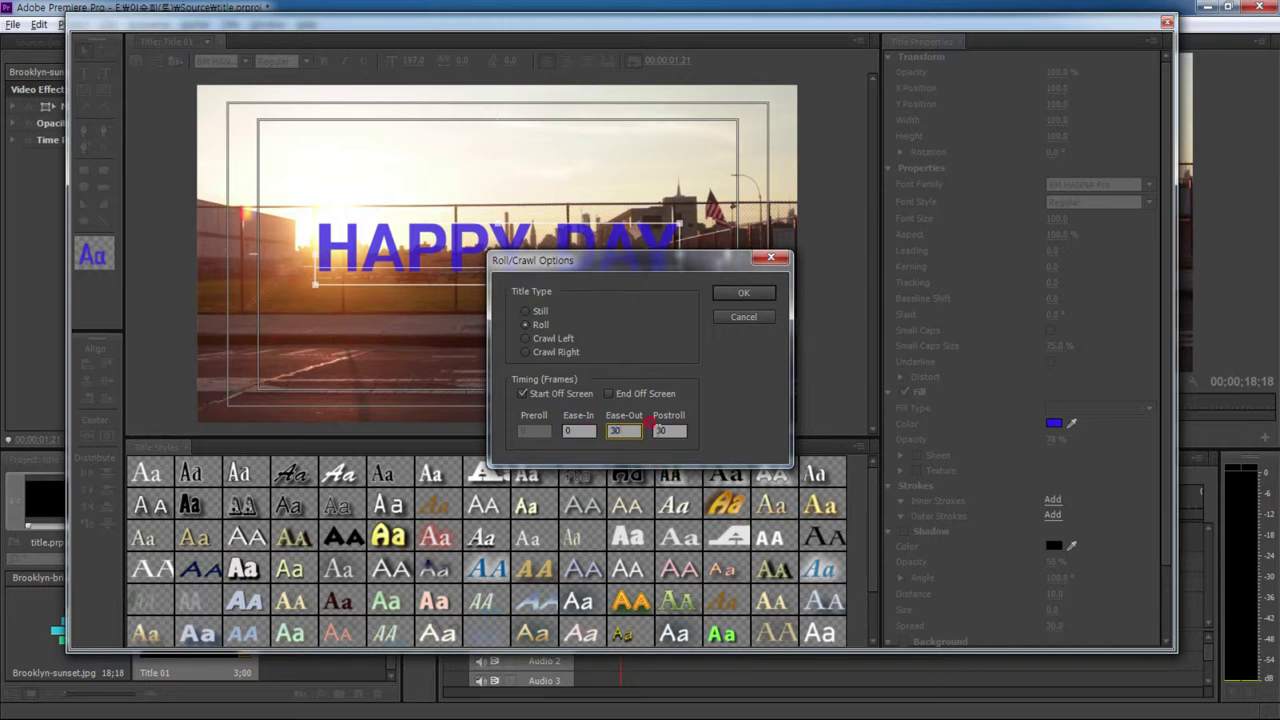
pyautogui.click(655, 427)
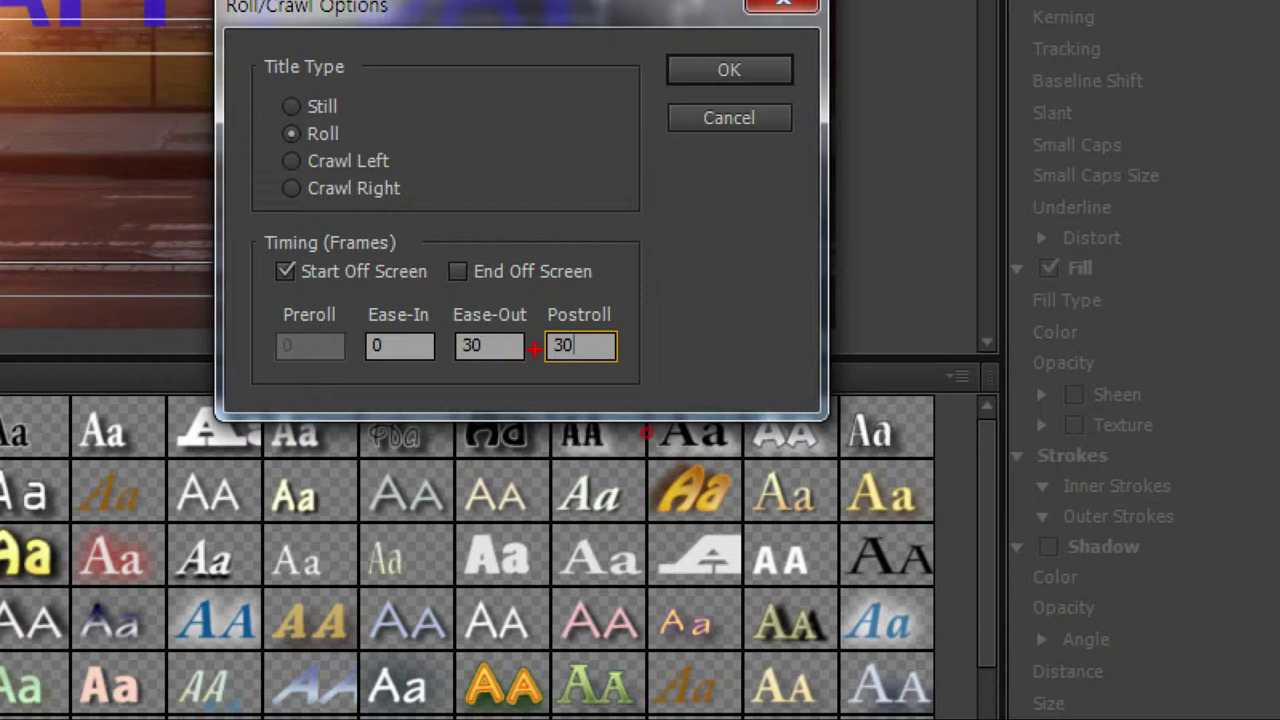
pyautogui.moveTo(649, 417); pyautogui.dragTo(646, 428)
pyautogui.moveTo(500, 452); pyautogui.dragTo(500, 375)
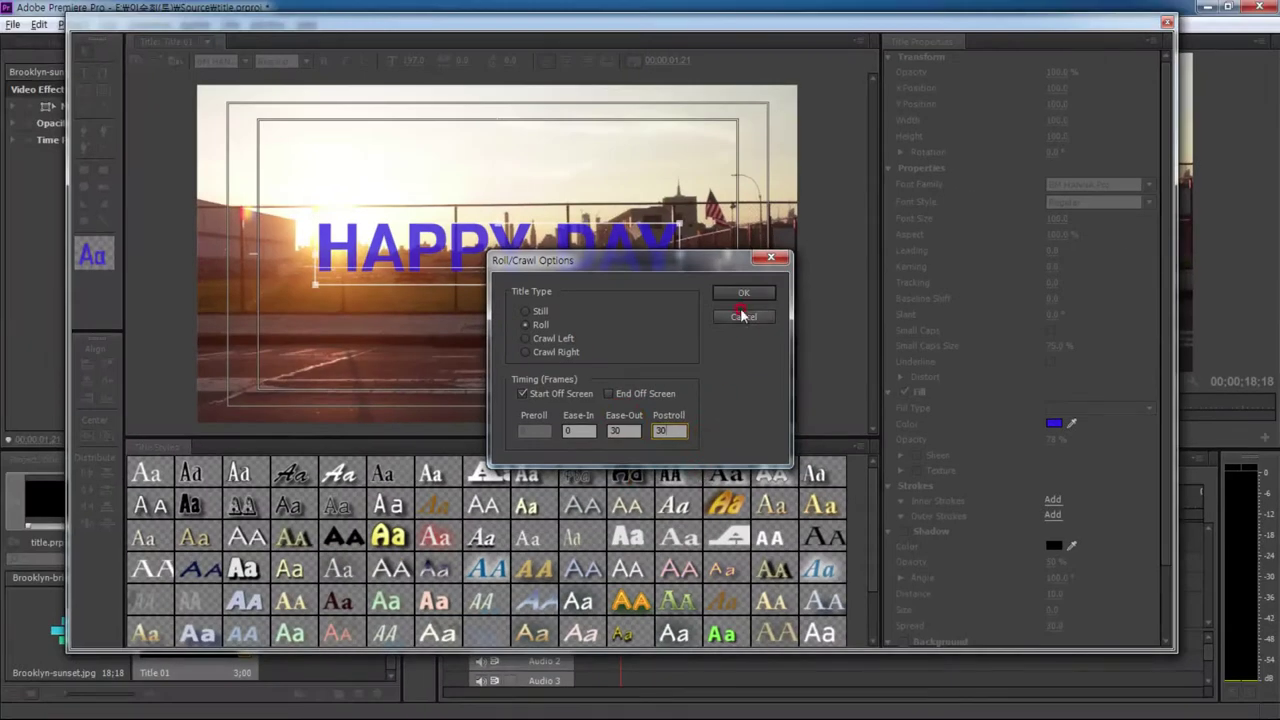
pyautogui.click(740, 291)
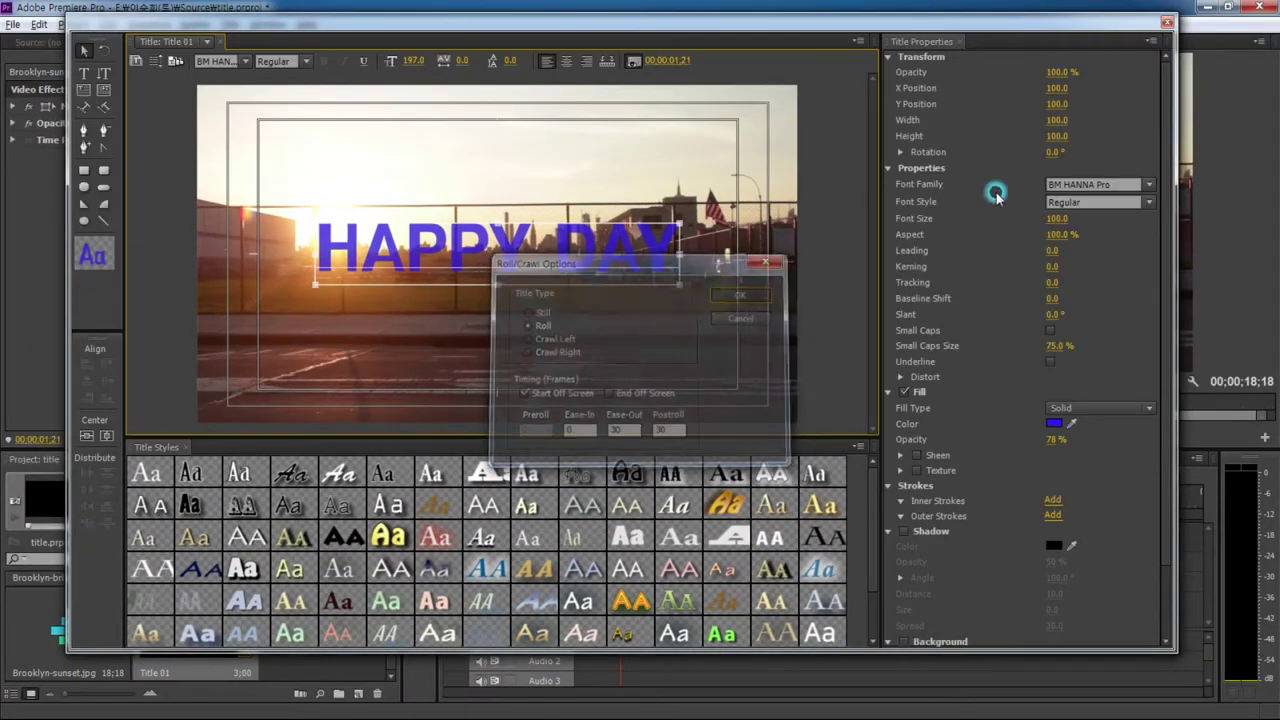
# - Preview the eased roll from the start and scrub to 00;00;04;07 in Brooklyn-run.mp4
pyautogui.click(1167, 21)
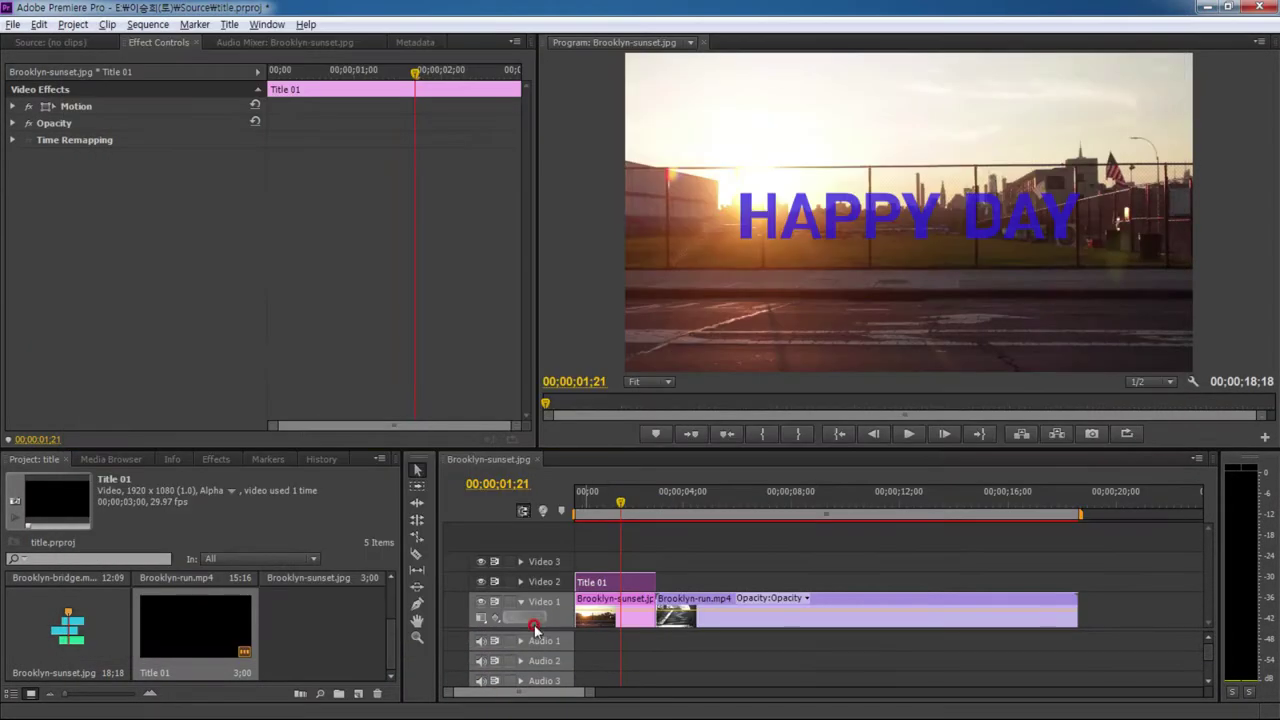
pyautogui.press('Home')
pyautogui.press('space')
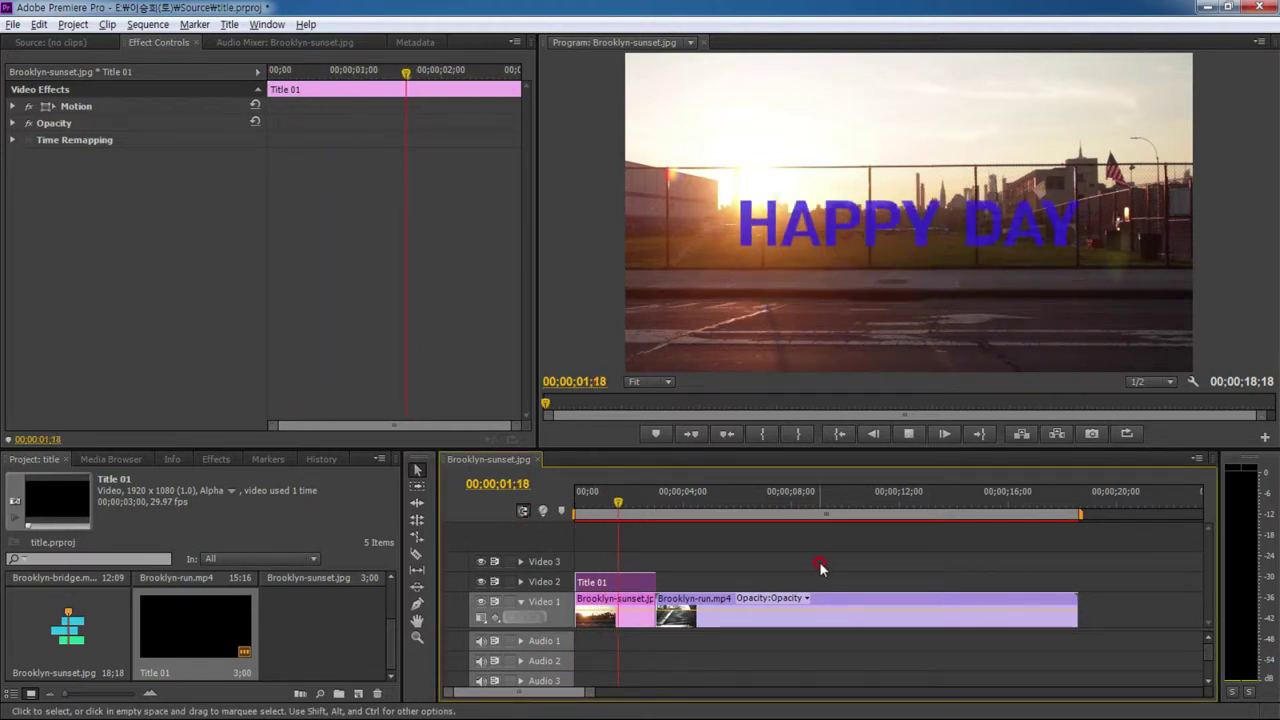
pyautogui.press('space')
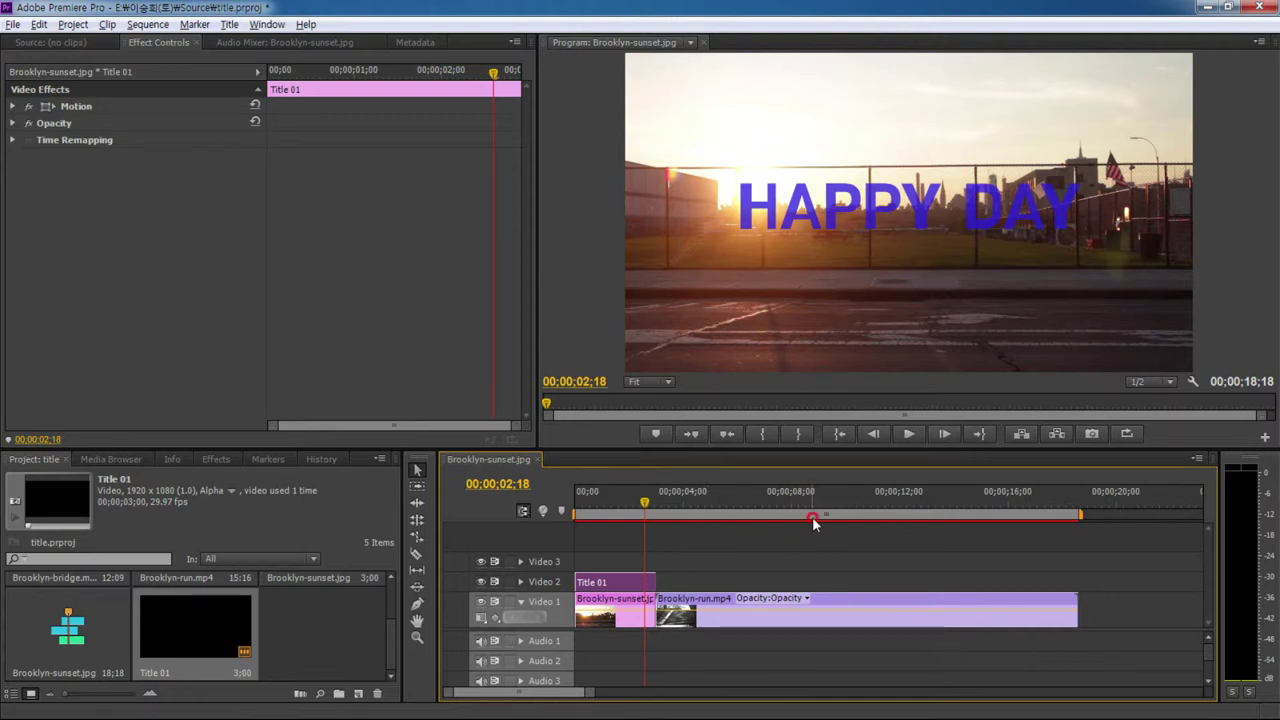
pyautogui.click(650, 508)
pyautogui.moveTo(655, 512); pyautogui.dragTo(692, 523)
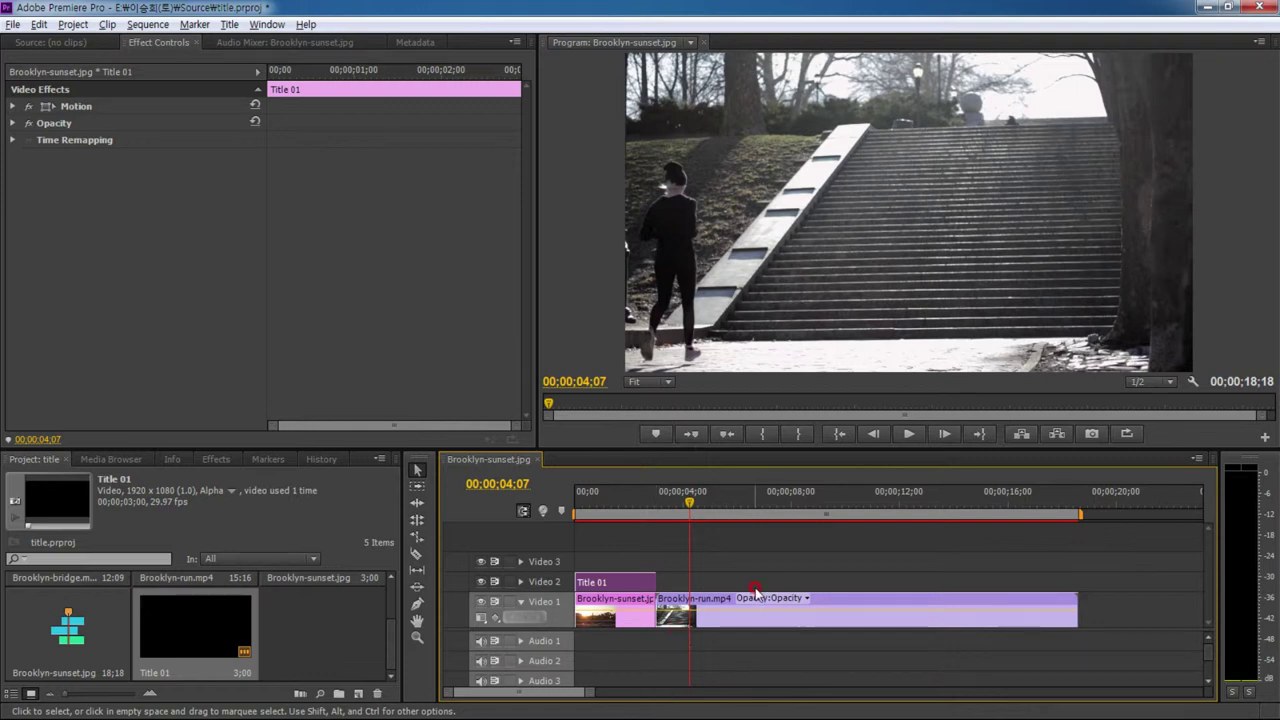
# - Create Title 02 with the text '아침의 시작은 조깅으로~' near the bottom of the frame
pyautogui.hotkey('ctrl', 't')
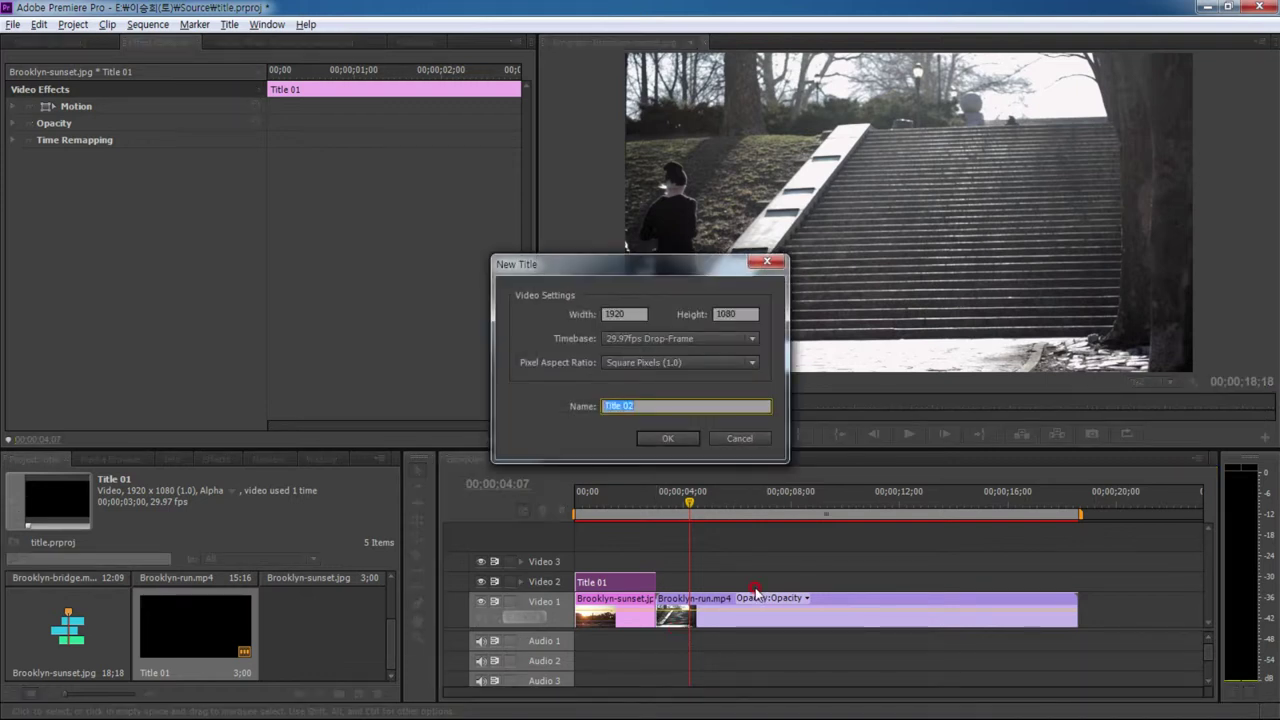
pyautogui.click(658, 440)
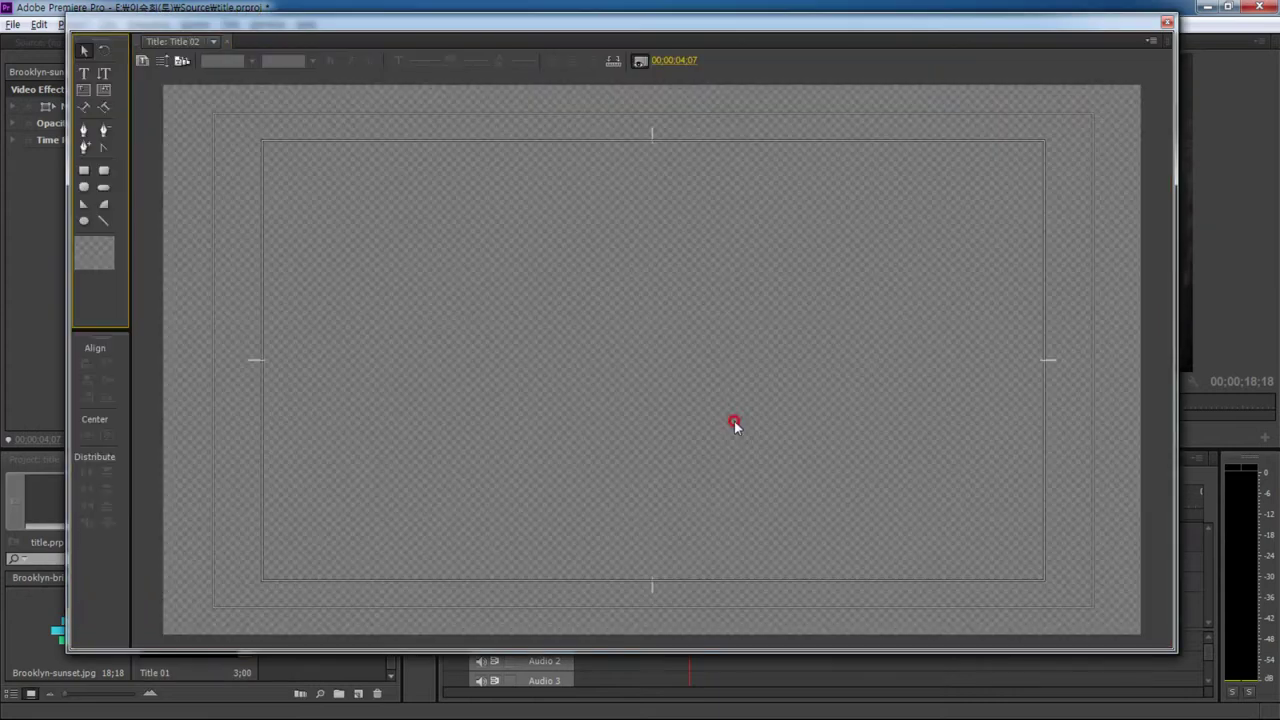
pyautogui.click(84, 75)
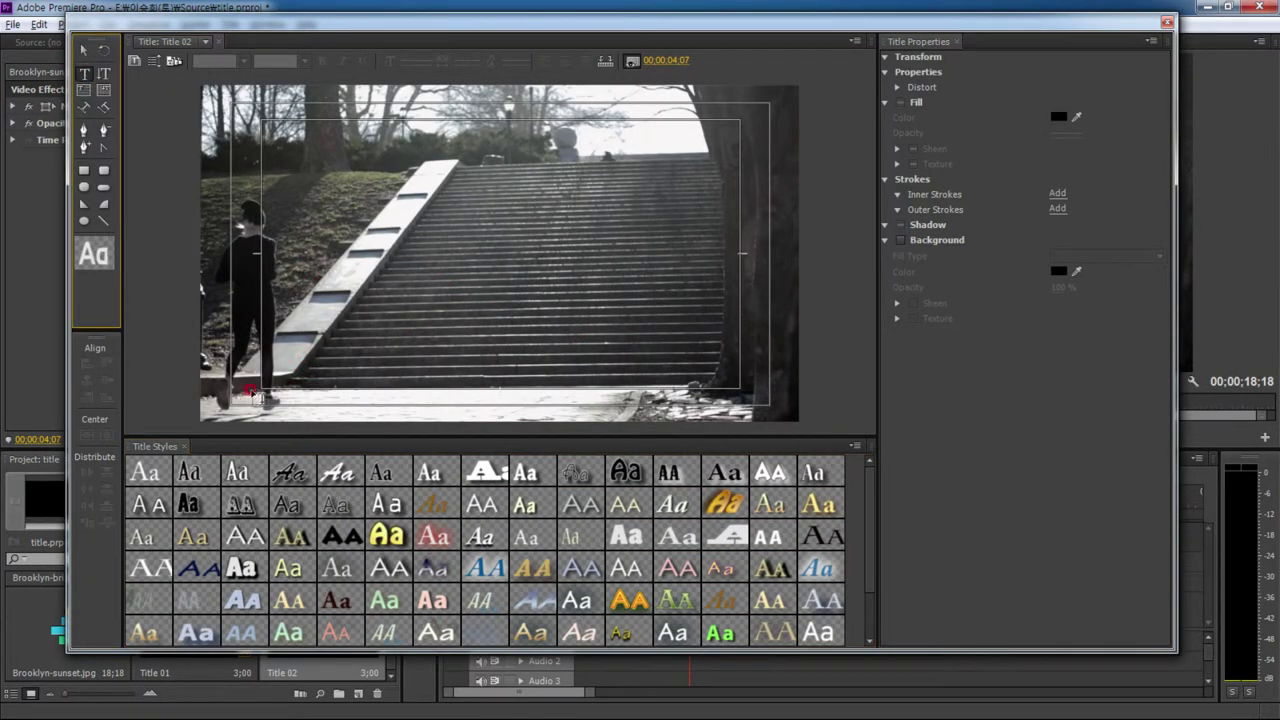
pyautogui.click(250, 393)
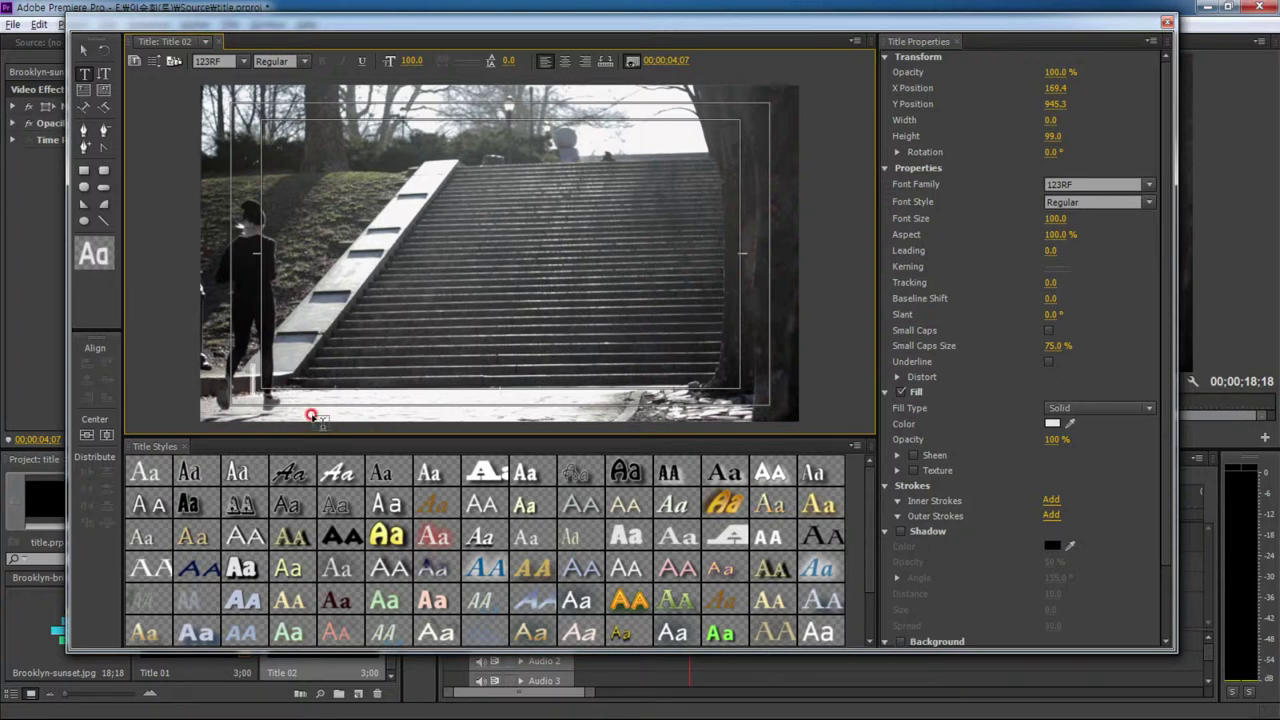
pyautogui.write('아식이 시')
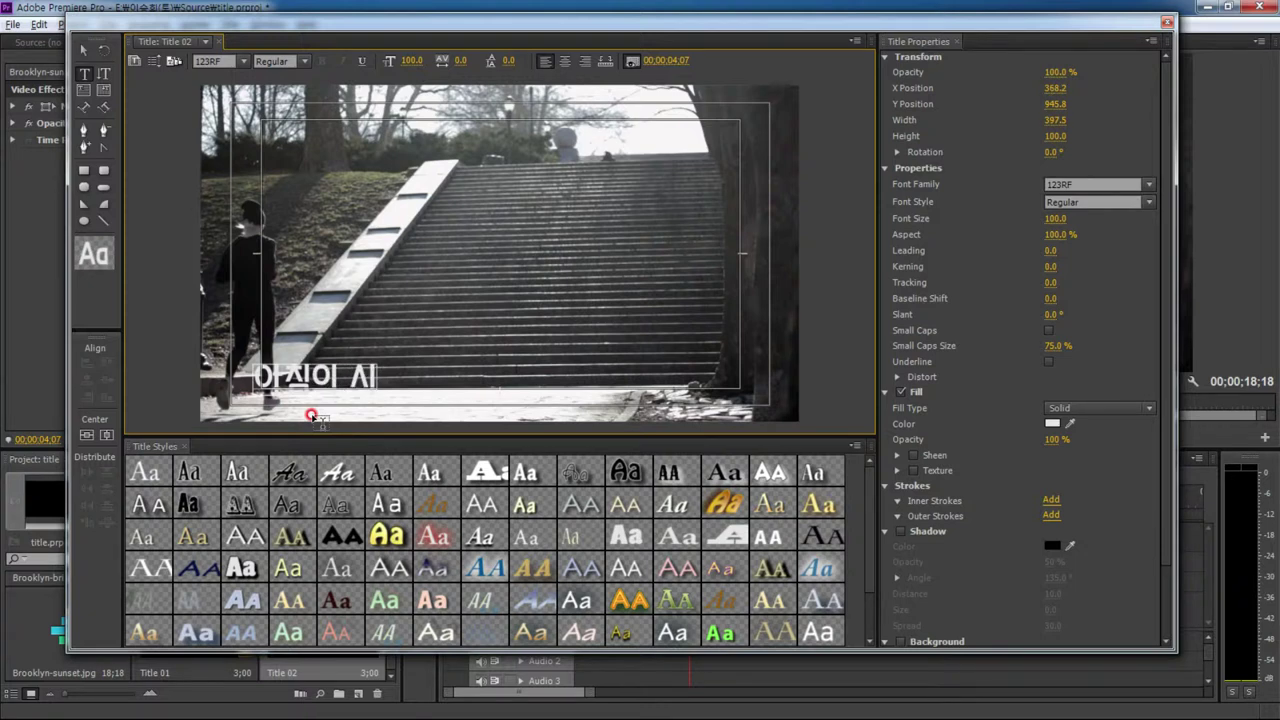
pyautogui.write('작은 조')
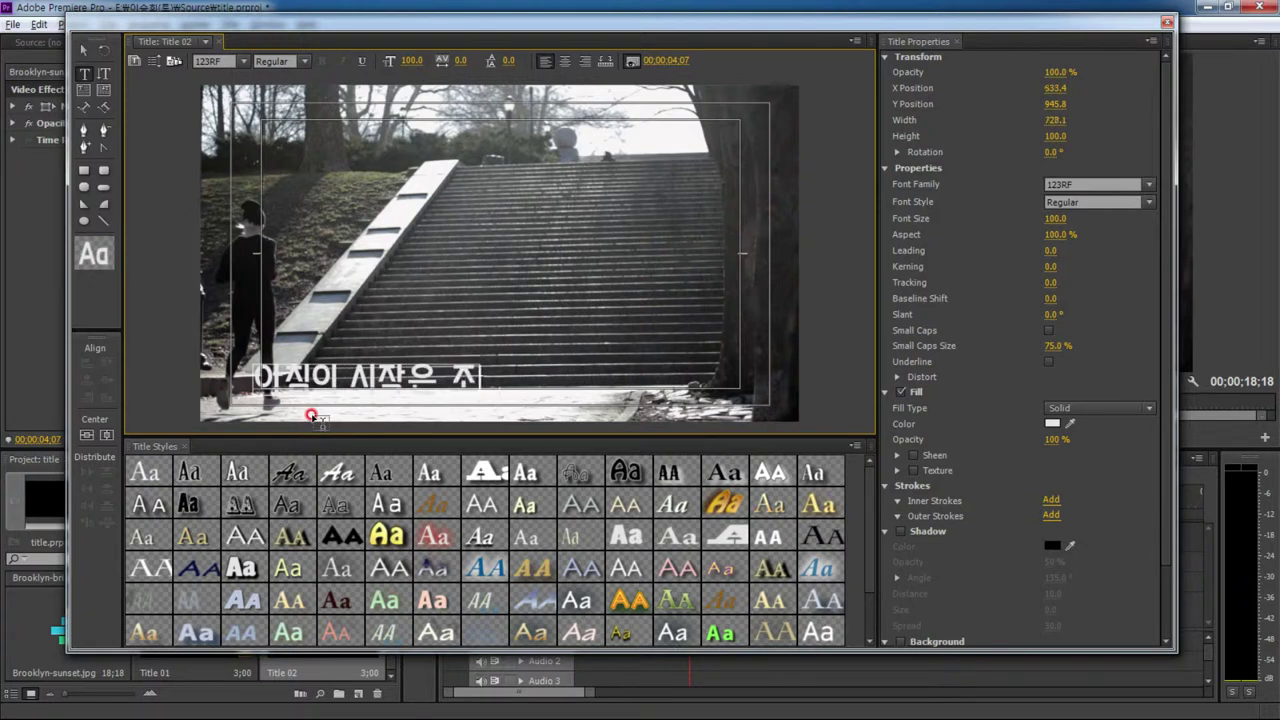
pyautogui.write('깅으로~')
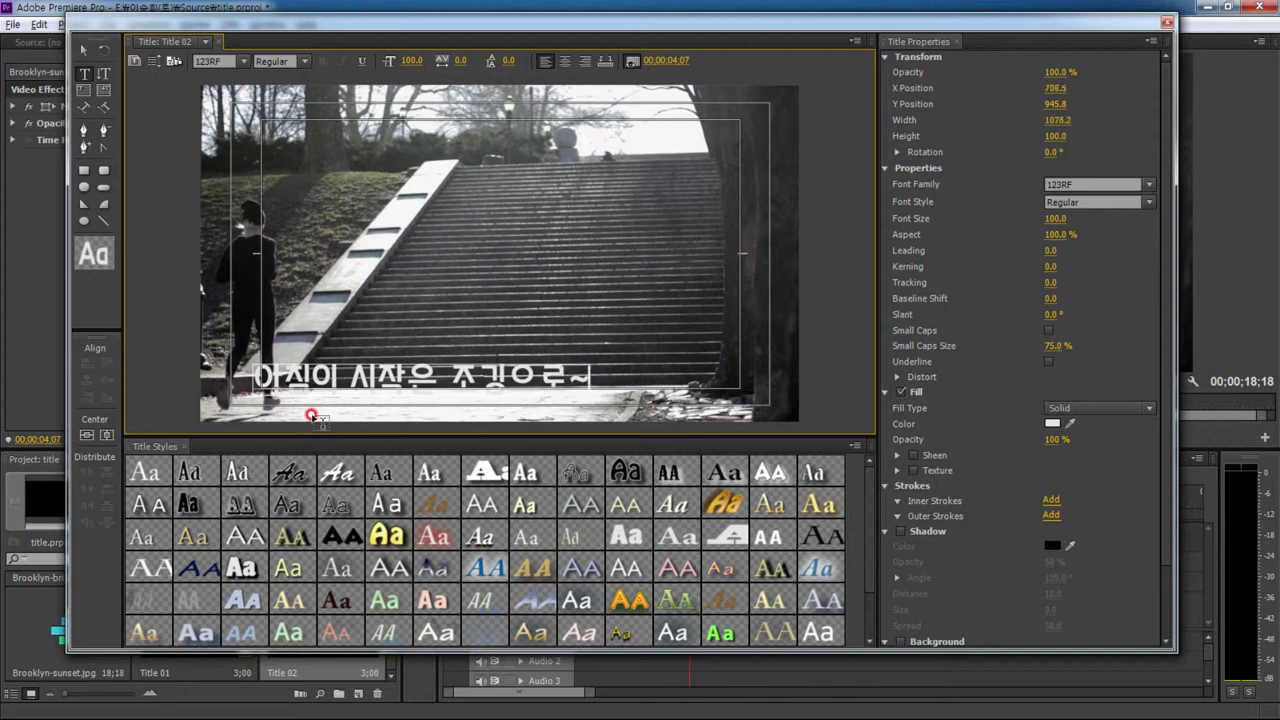
# - Move the Korean subtitle up toward the centre of the frame and deselect it
pyautogui.click(84, 50)
pyautogui.moveTo(285, 376); pyautogui.dragTo(350, 334)
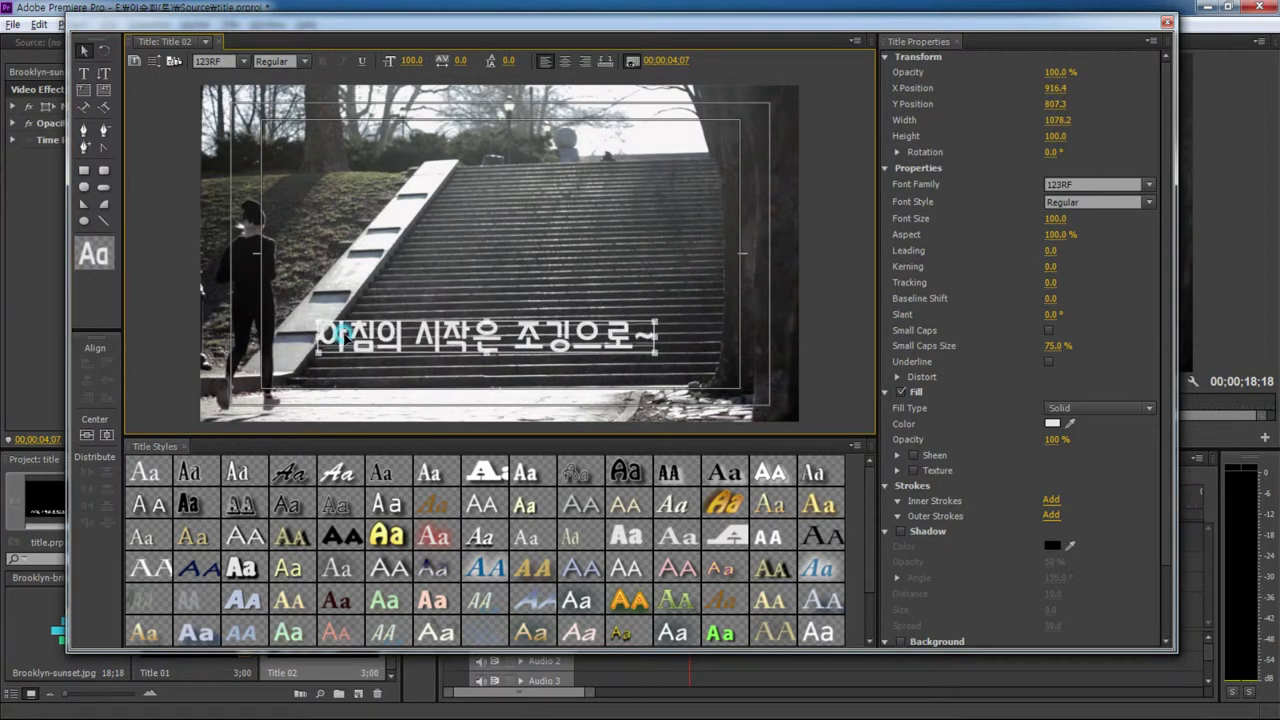
pyautogui.moveTo(258, 390)
pyautogui.mouseDown()
pyautogui.moveTo(284, 350)
pyautogui.moveTo(265, 390)
pyautogui.moveTo(385, 282)
pyautogui.moveTo(257, 394)
pyautogui.moveTo(370, 335)
pyautogui.moveTo(389, 308)
pyautogui.mouseUp()
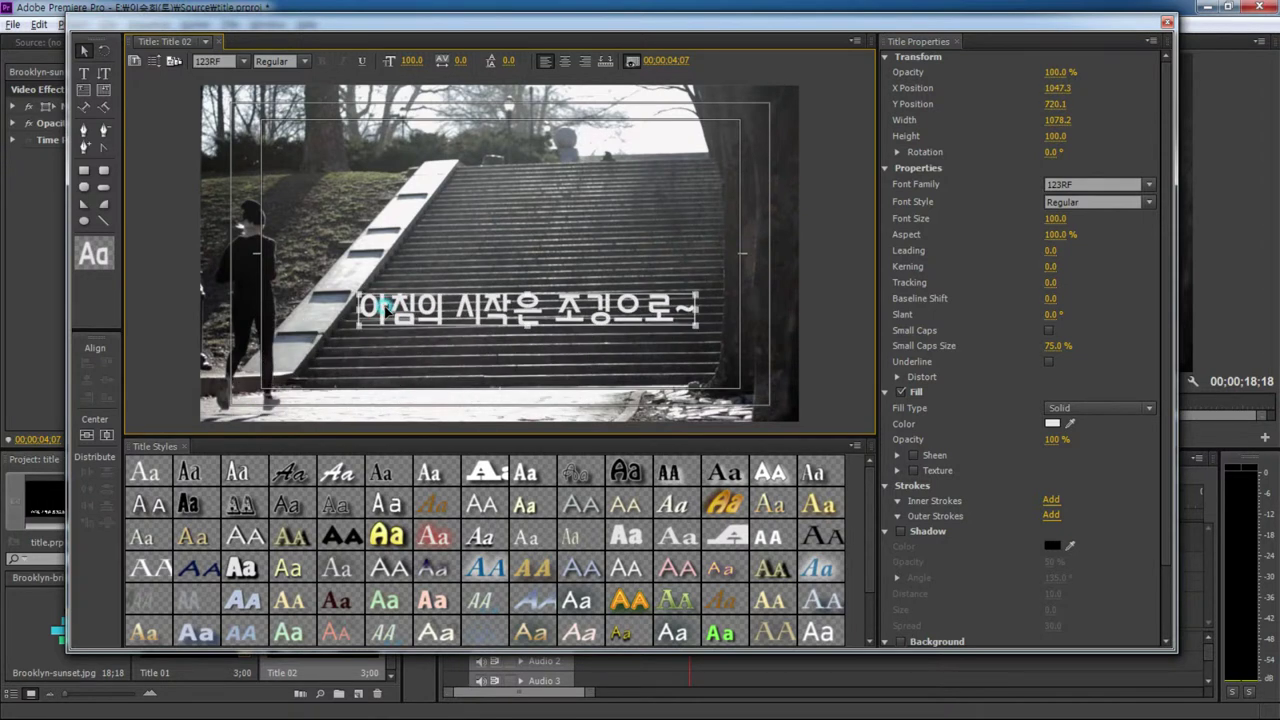
pyautogui.click(197, 337)
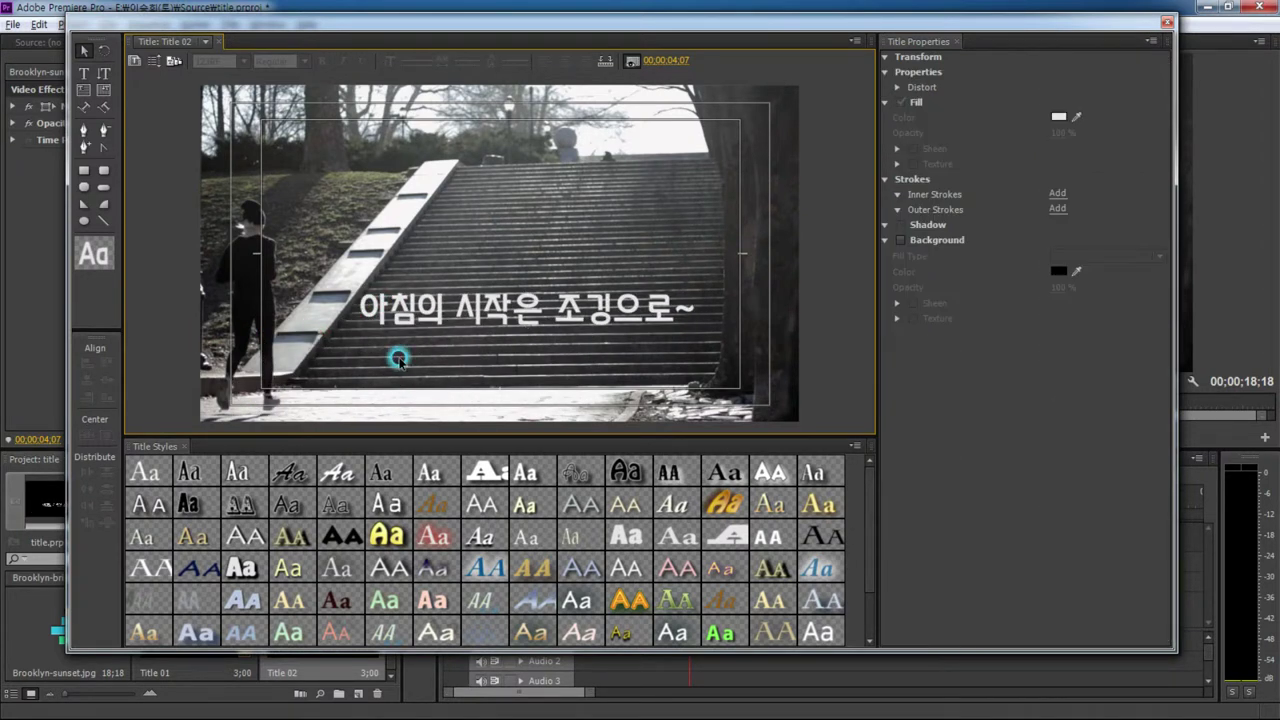
# - Draw a wide rectangle across the bottom of the frame with black fill at 50% opacity
pyautogui.click(83, 172)
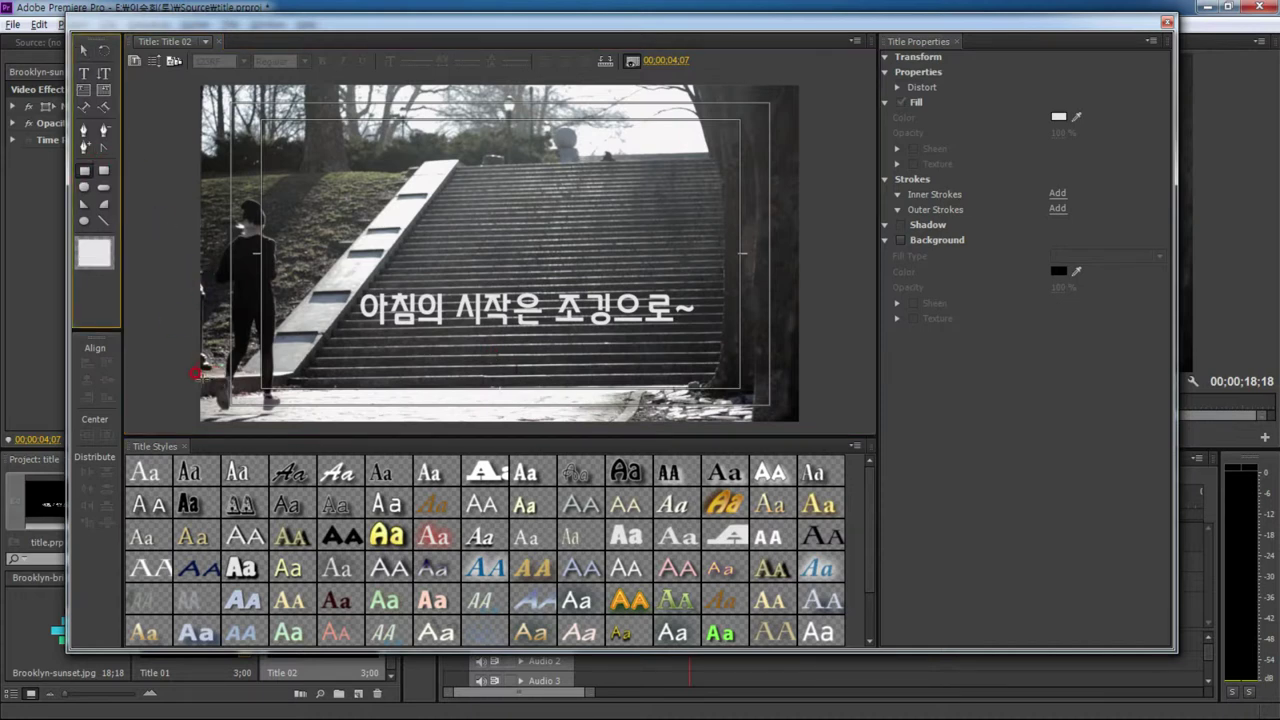
pyautogui.moveTo(193, 371)
pyautogui.mouseDown()
pyautogui.moveTo(790, 405)
pyautogui.moveTo(798, 419)
pyautogui.mouseUp()
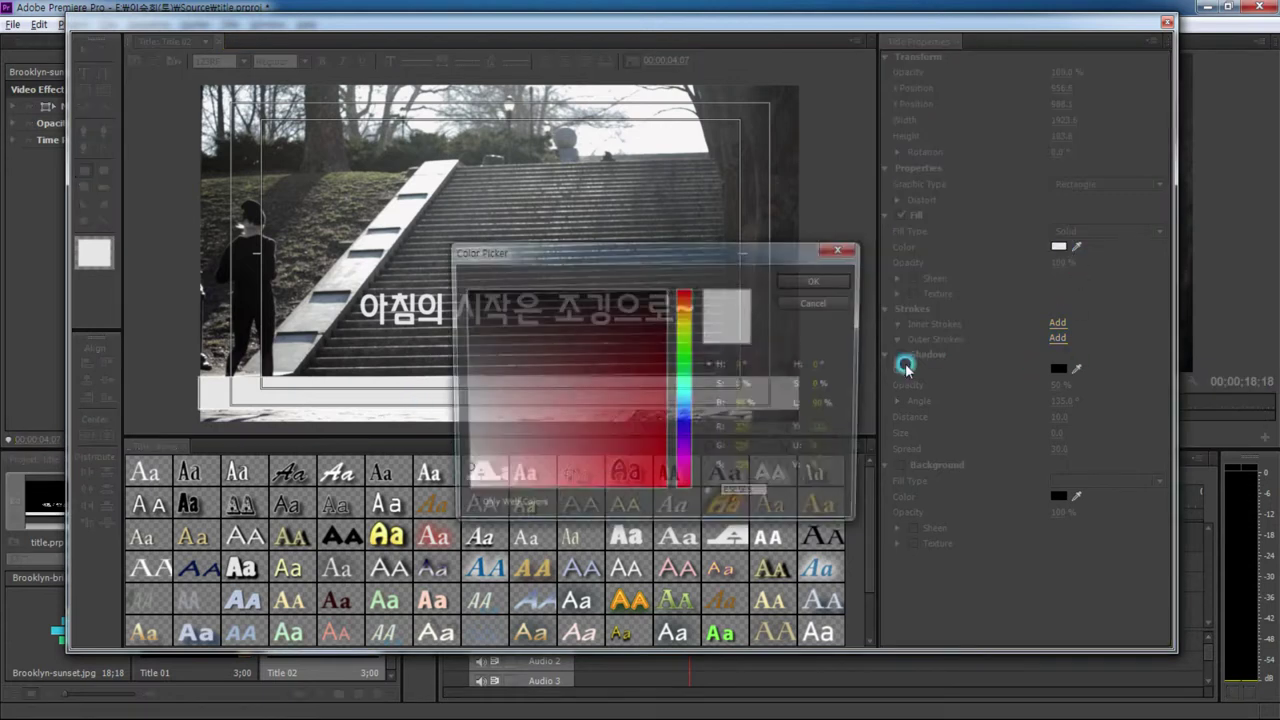
pyautogui.click(1058, 246)
pyautogui.moveTo(662, 311); pyautogui.dragTo(677, 263)
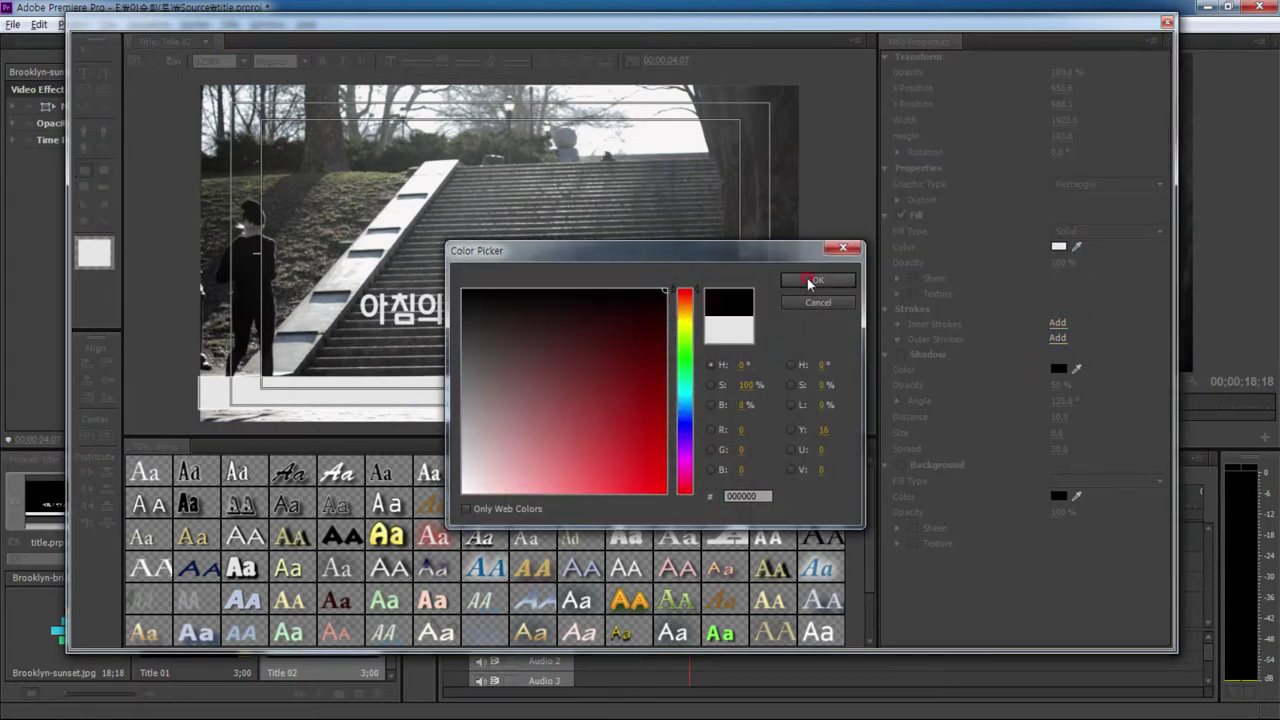
pyautogui.click(817, 280)
pyautogui.click(912, 295)
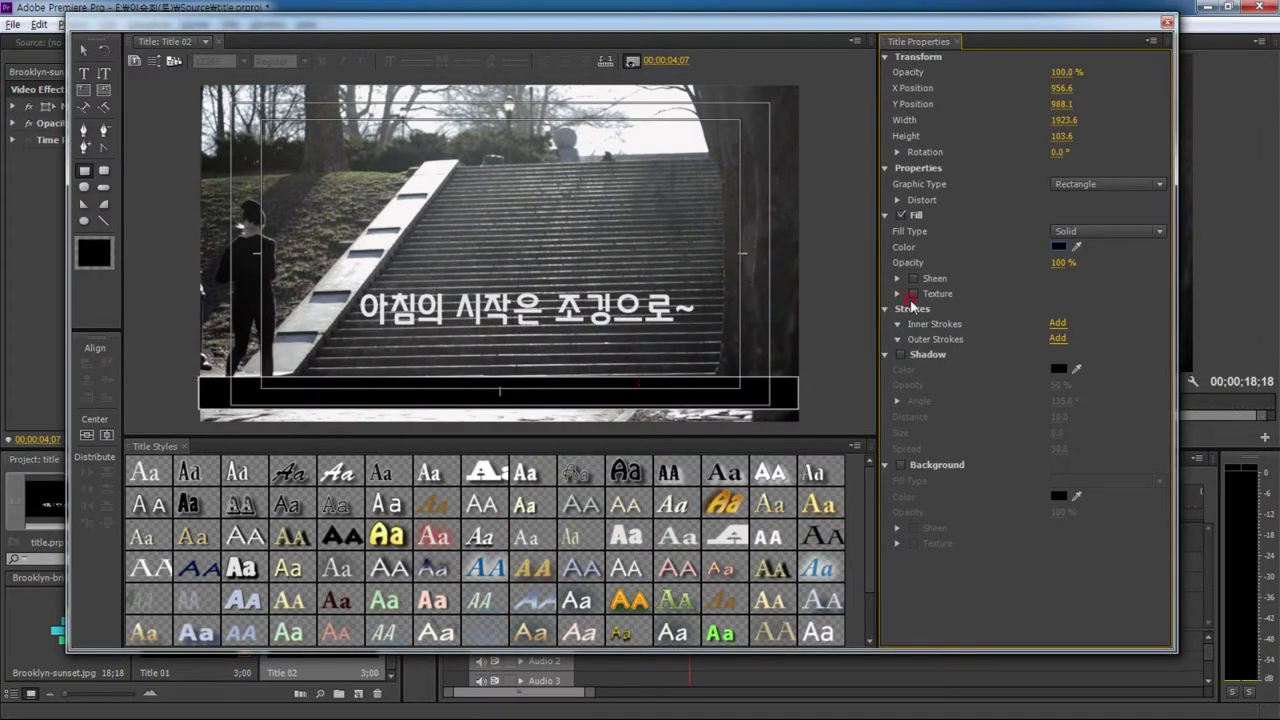
pyautogui.click(1058, 264)
pyautogui.write('50')
pyautogui.click(815, 318)
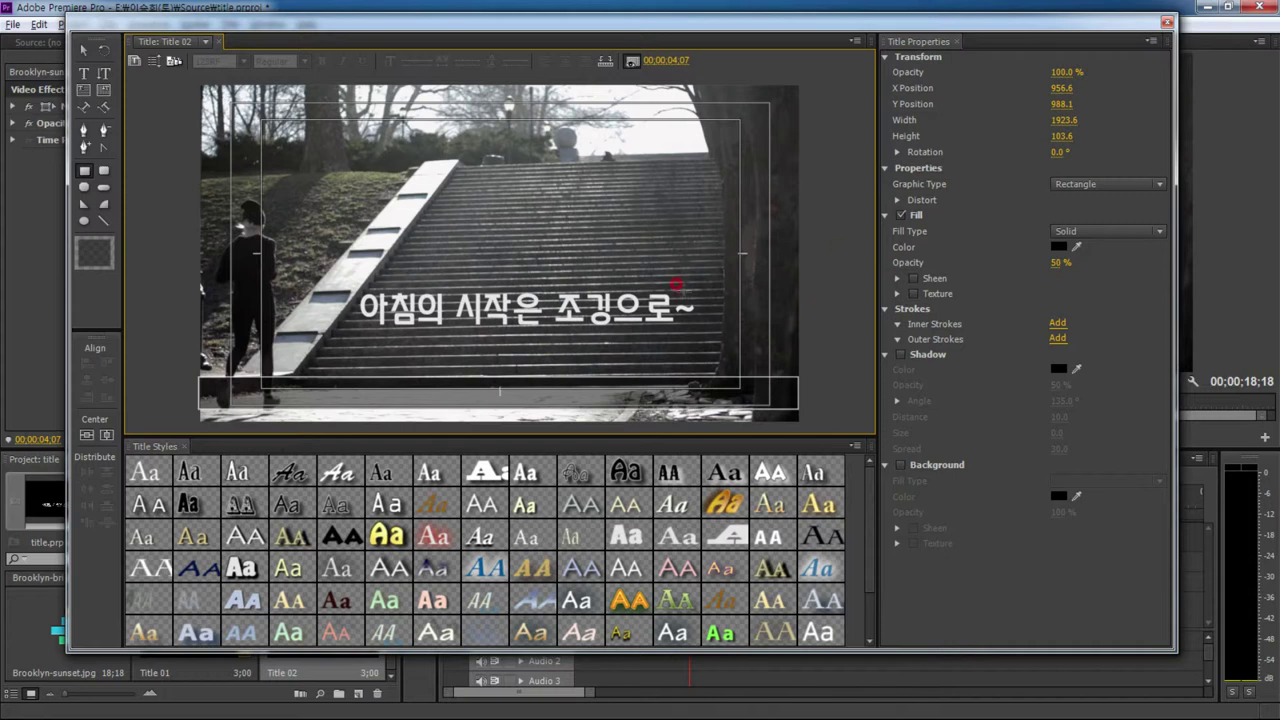
# - Move the Korean subtitle down onto the black bar
pyautogui.click(84, 50)
pyautogui.click(377, 391)
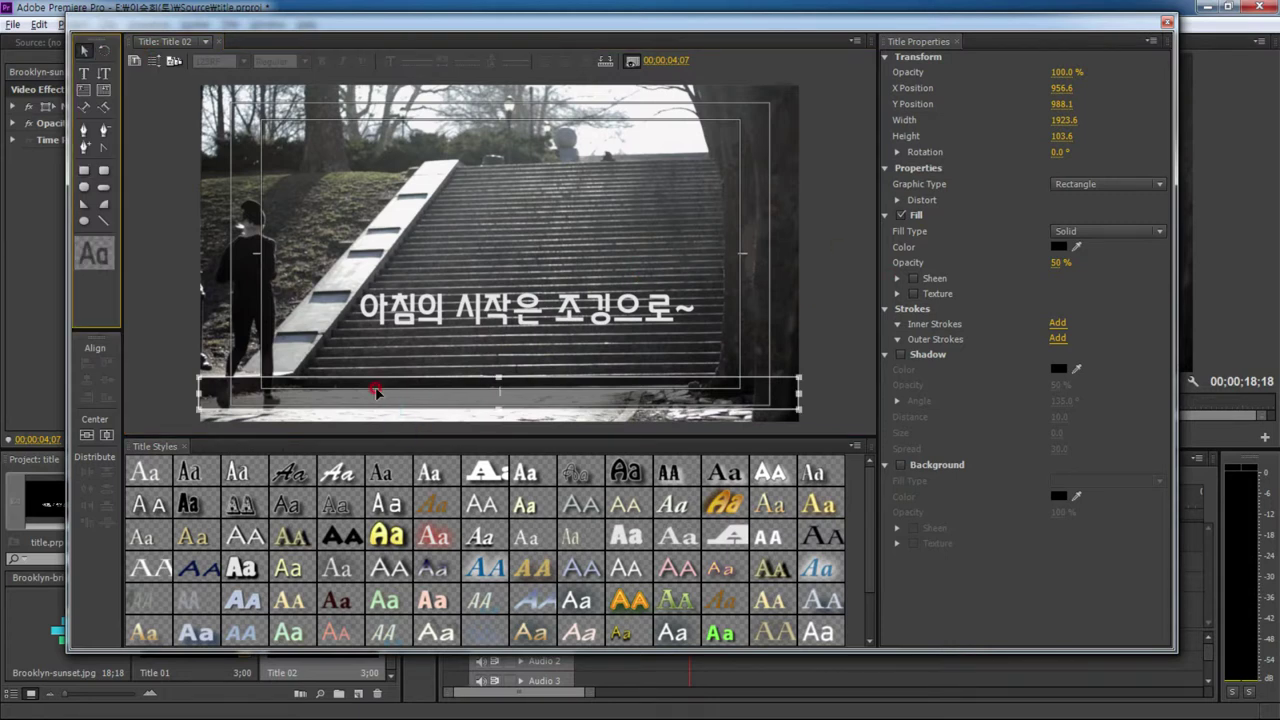
pyautogui.click(415, 308)
pyautogui.moveTo(373, 318)
pyautogui.mouseDown()
pyautogui.moveTo(300, 393)
pyautogui.moveTo(272, 392)
pyautogui.mouseUp()
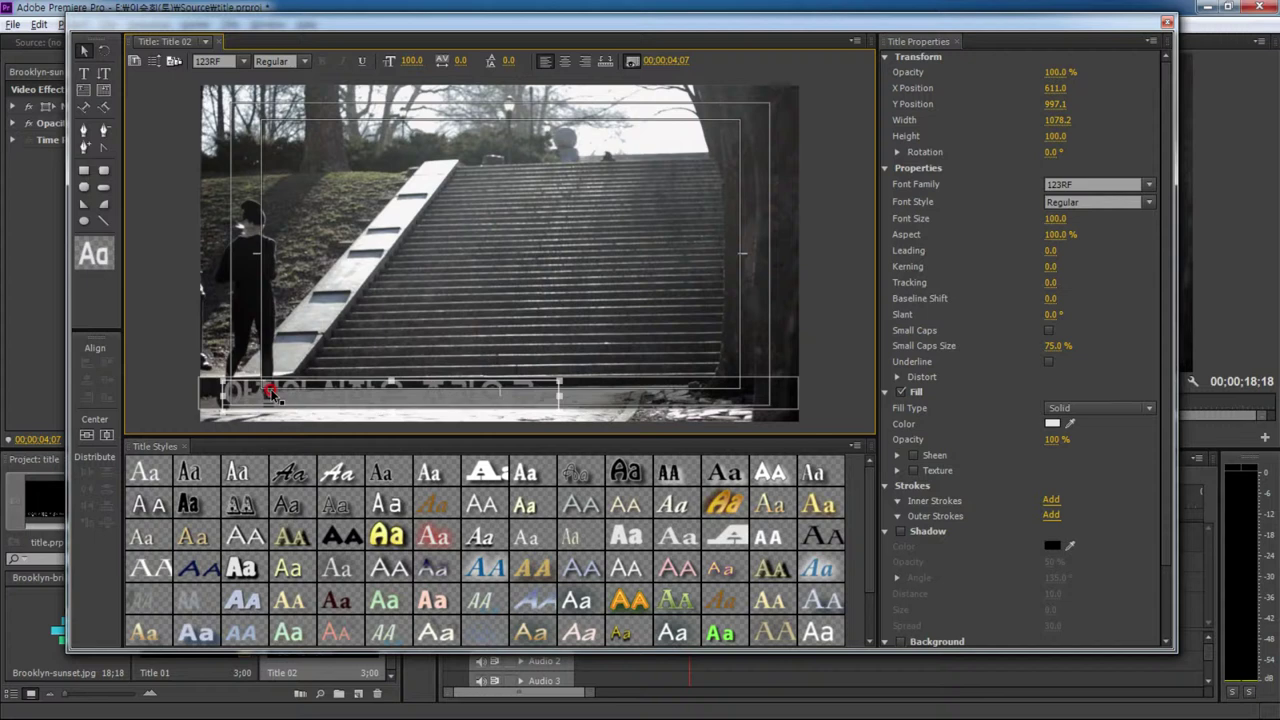
# - Send the black bar to the back so the subtitle sits in front of it
pyautogui.rightClick(271, 393)
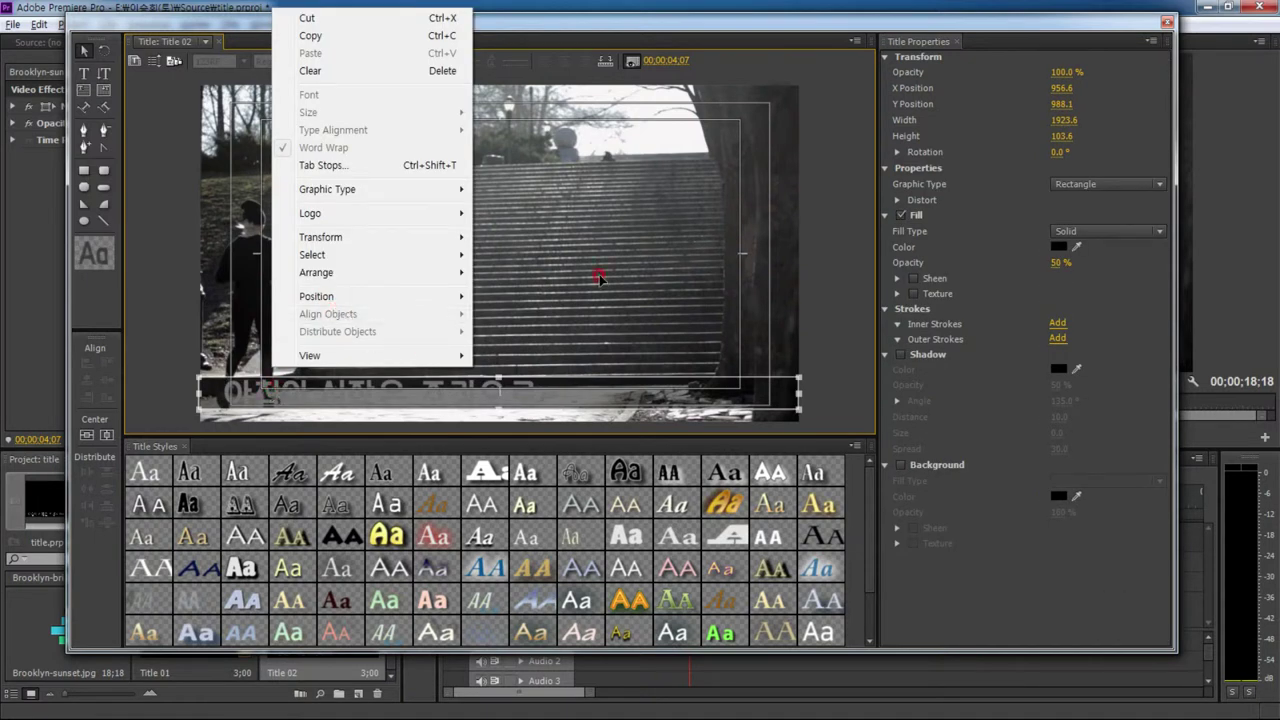
pyautogui.click(598, 278)
pyautogui.click(569, 394)
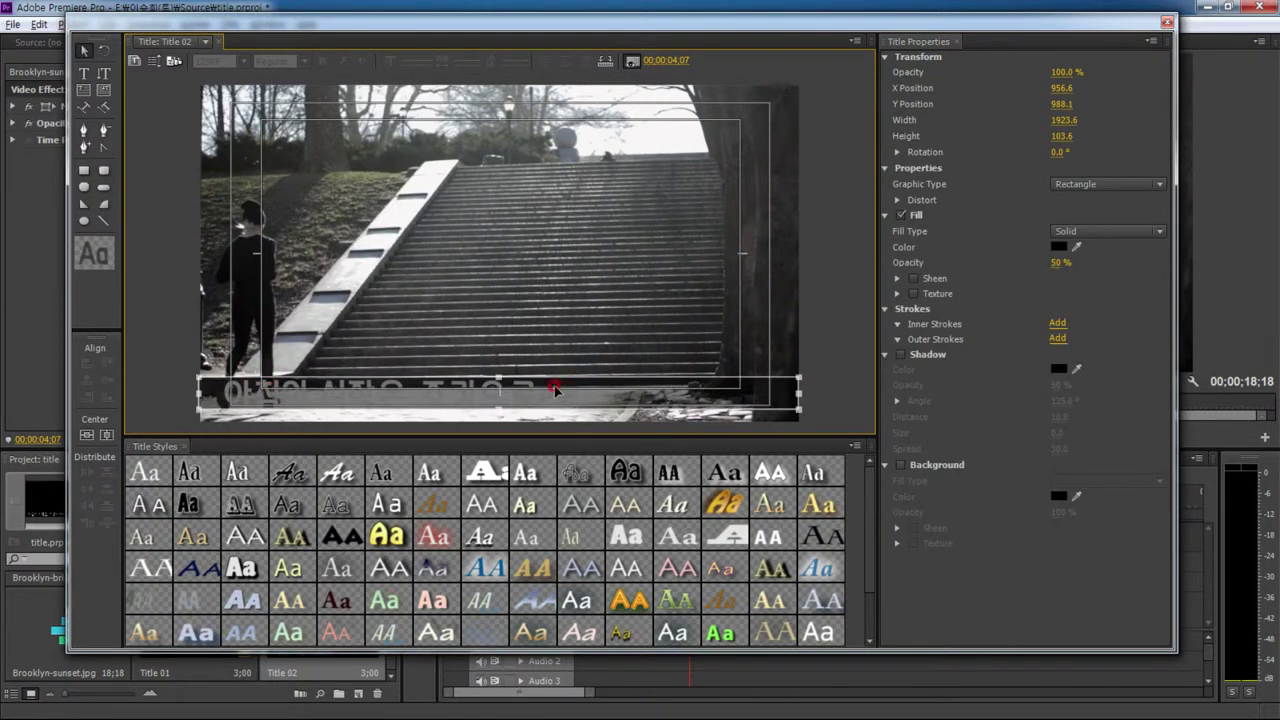
pyautogui.rightClick(556, 390)
pyautogui.moveTo(616, 270)
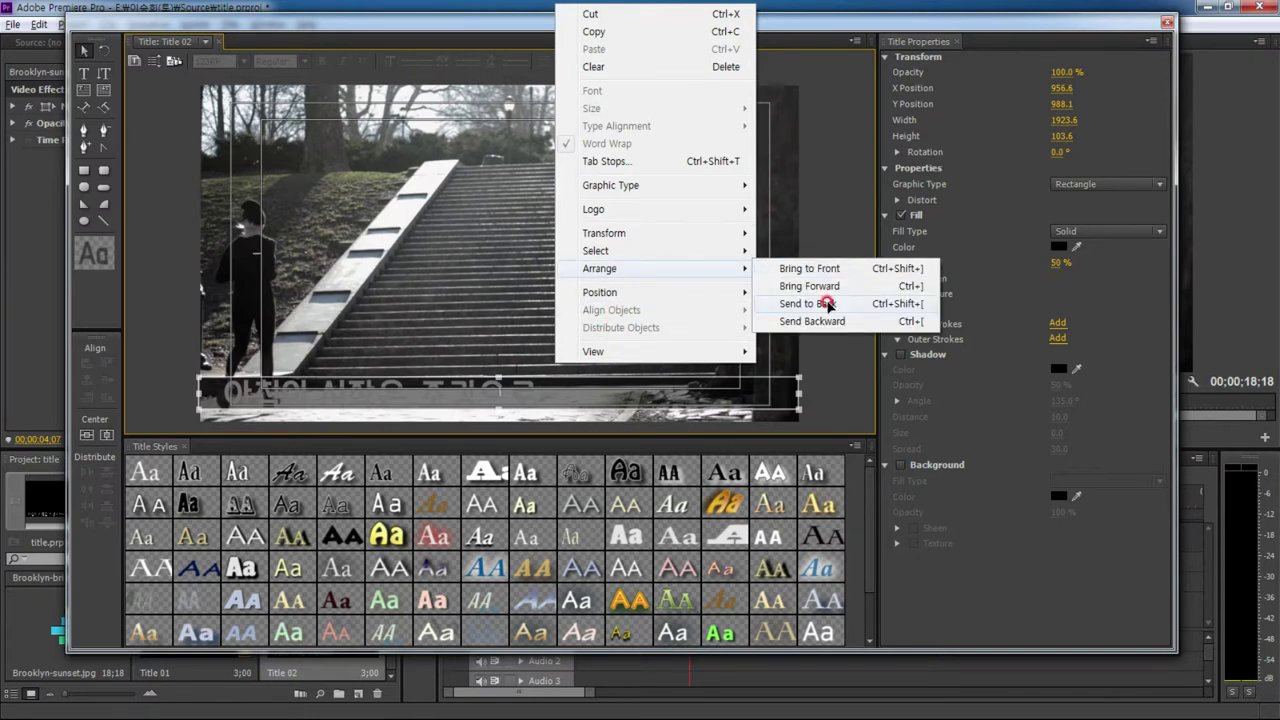
pyautogui.click(828, 305)
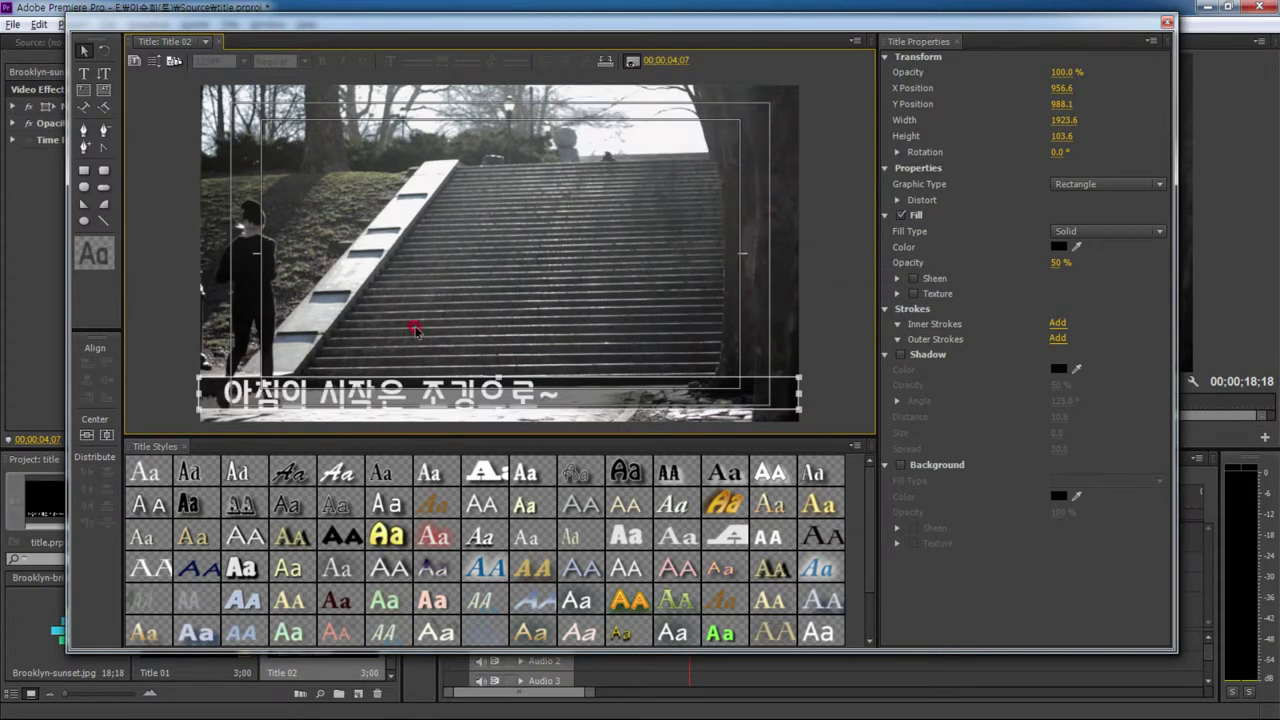
# - Set the subtitle to size 91 and apply the NanumSquare Bold title style
pyautogui.doubleClick(265, 388)
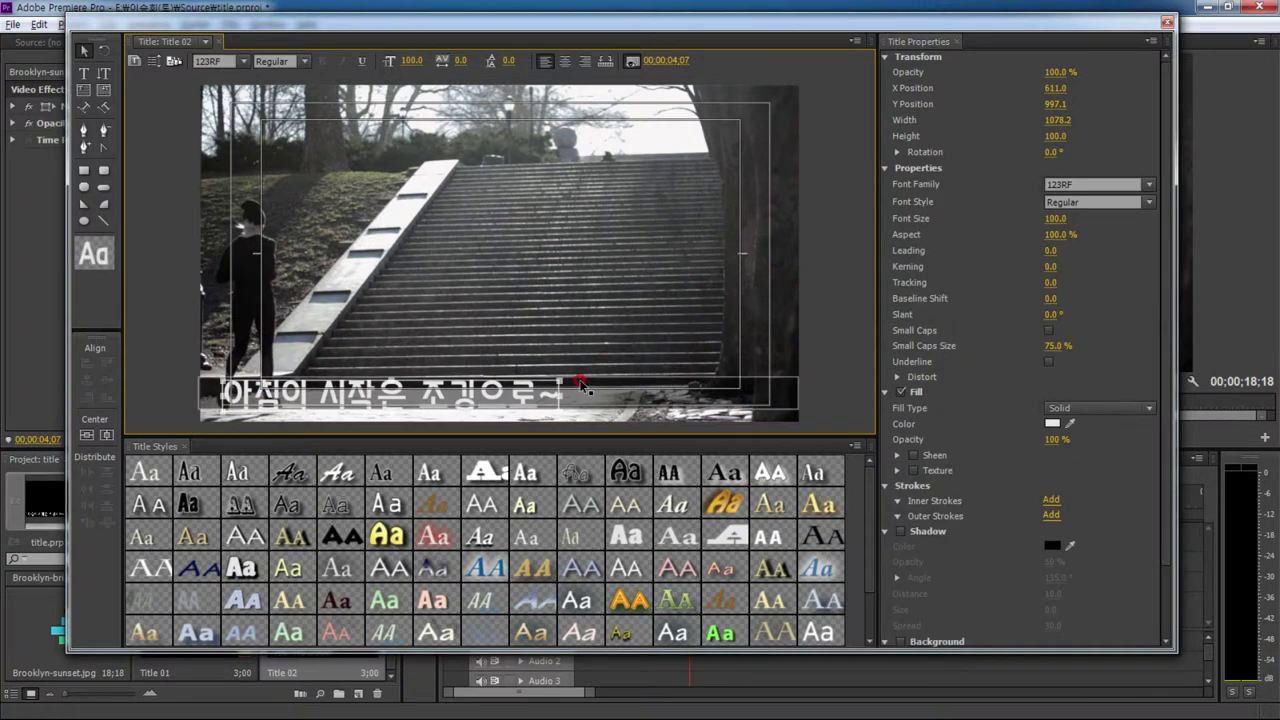
pyautogui.moveTo(1057, 226); pyautogui.dragTo(964, 226)
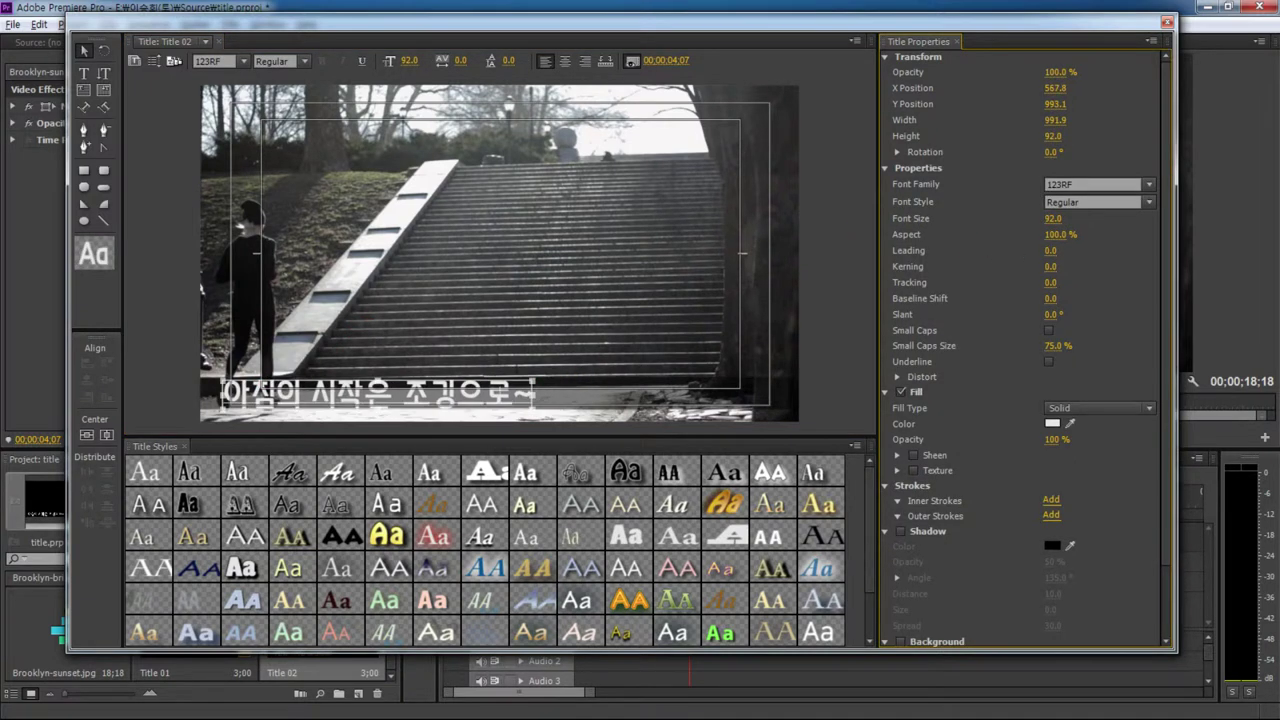
pyautogui.click(1150, 185)
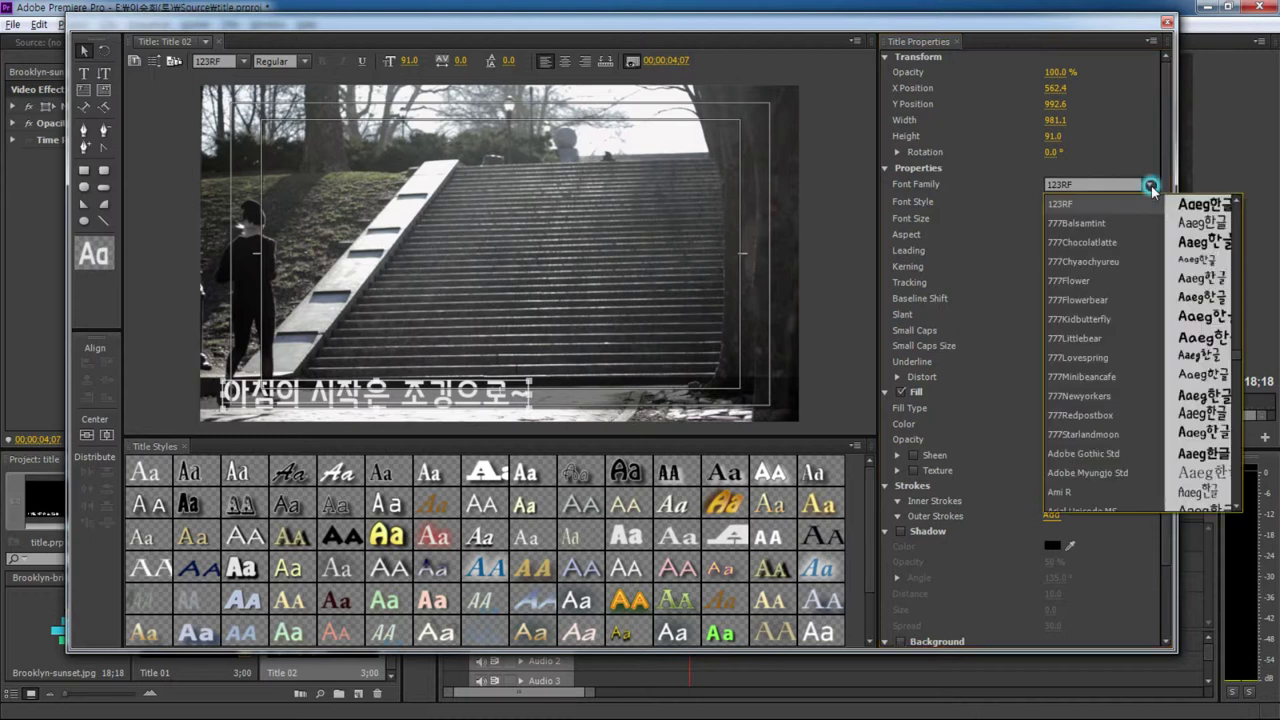
pyautogui.click(1085, 453)
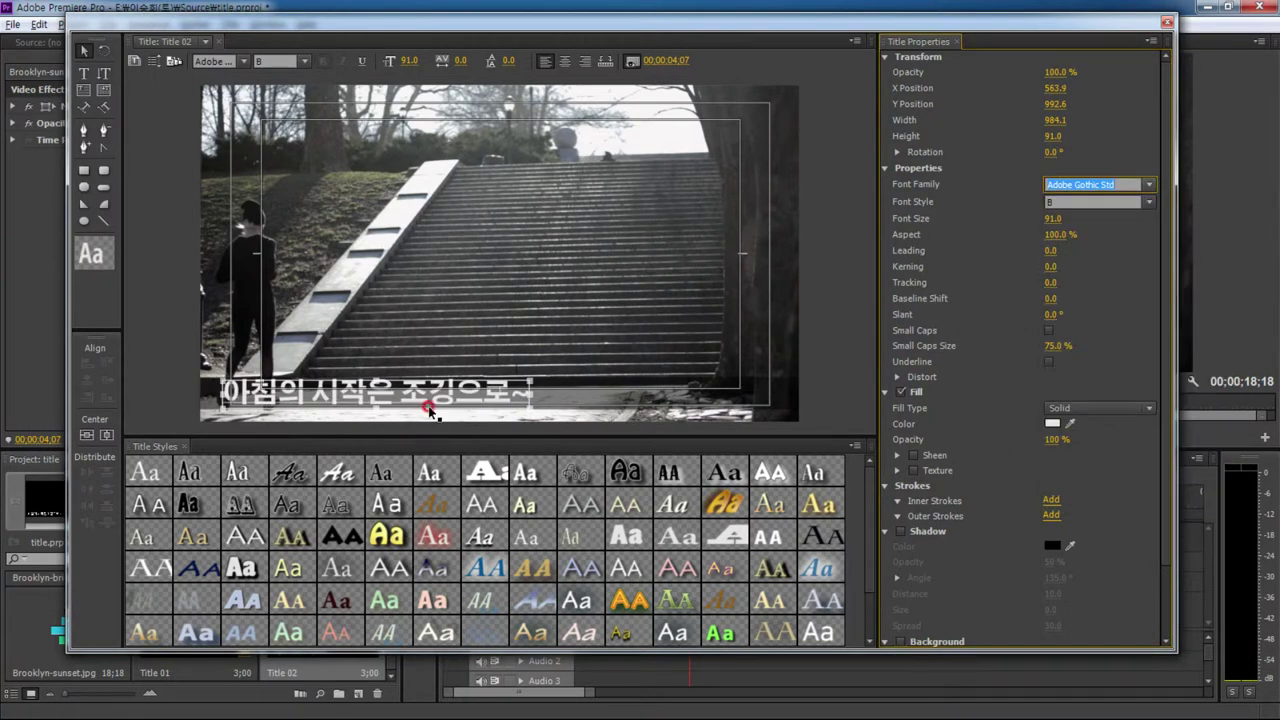
pyautogui.click(820, 630)
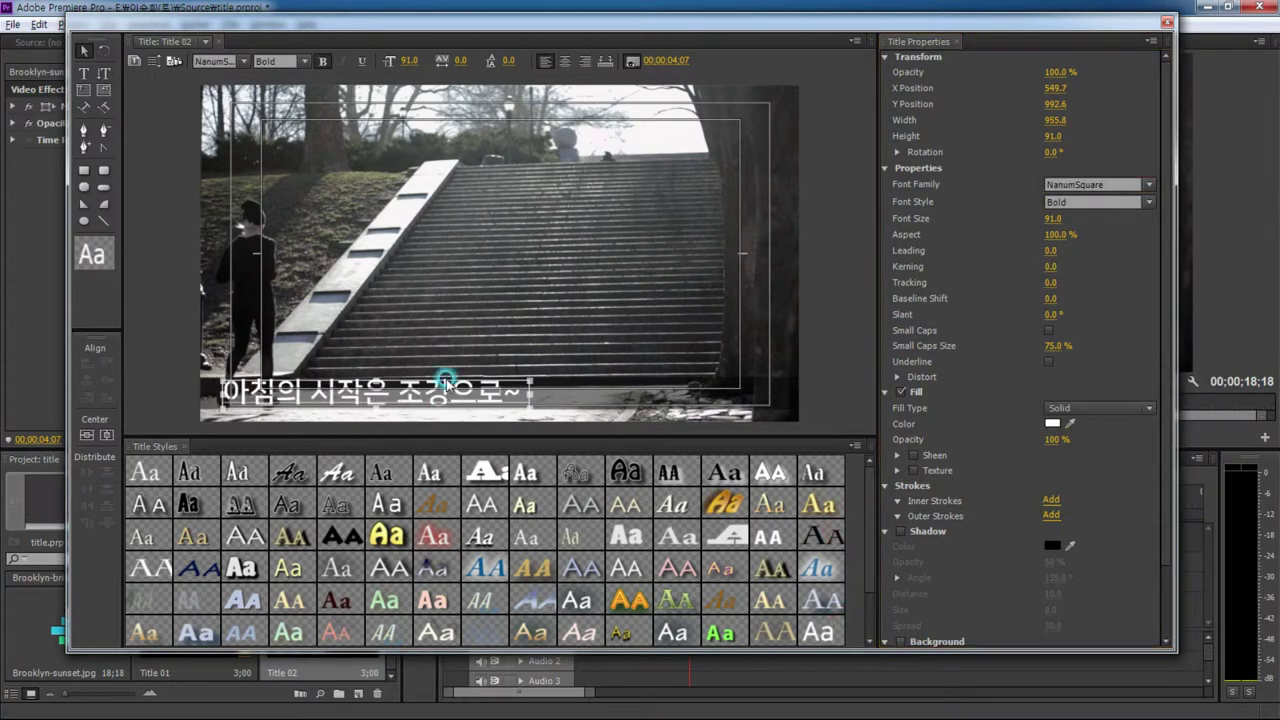
# - Nudge the subtitle slightly left on the bar and deselect everything
pyautogui.moveTo(298, 392); pyautogui.dragTo(295, 392)
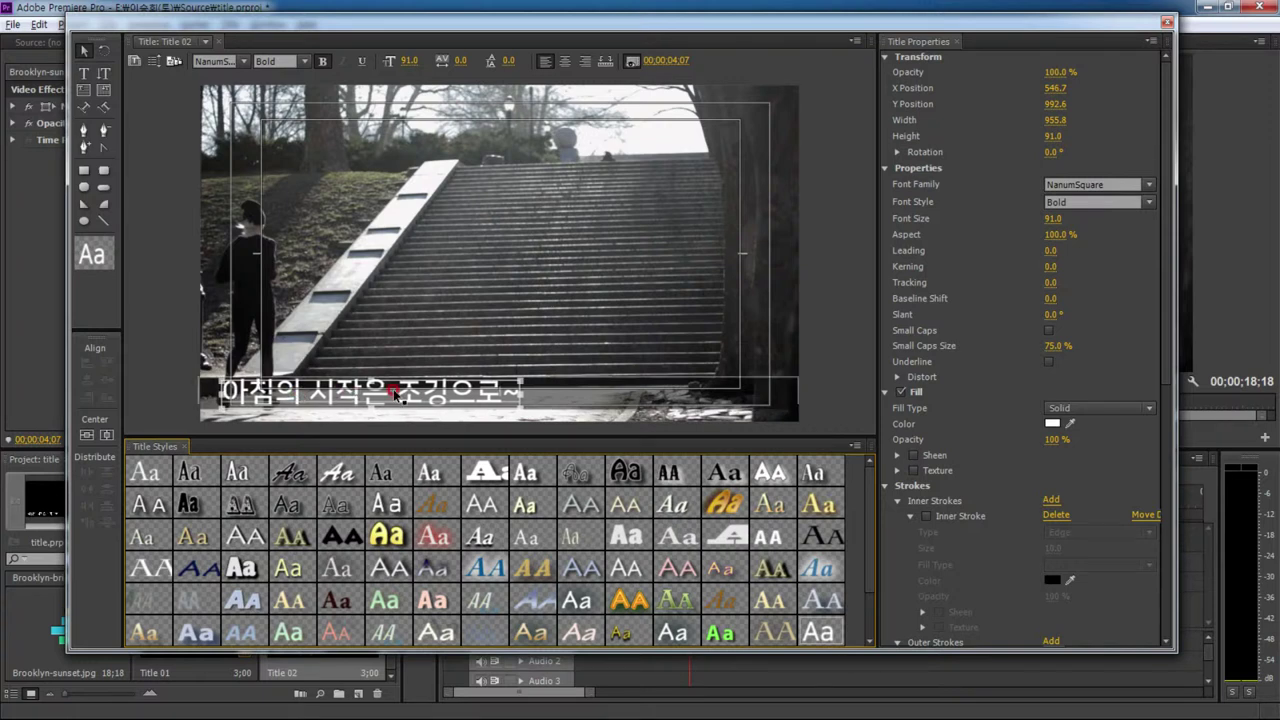
pyautogui.click(600, 392)
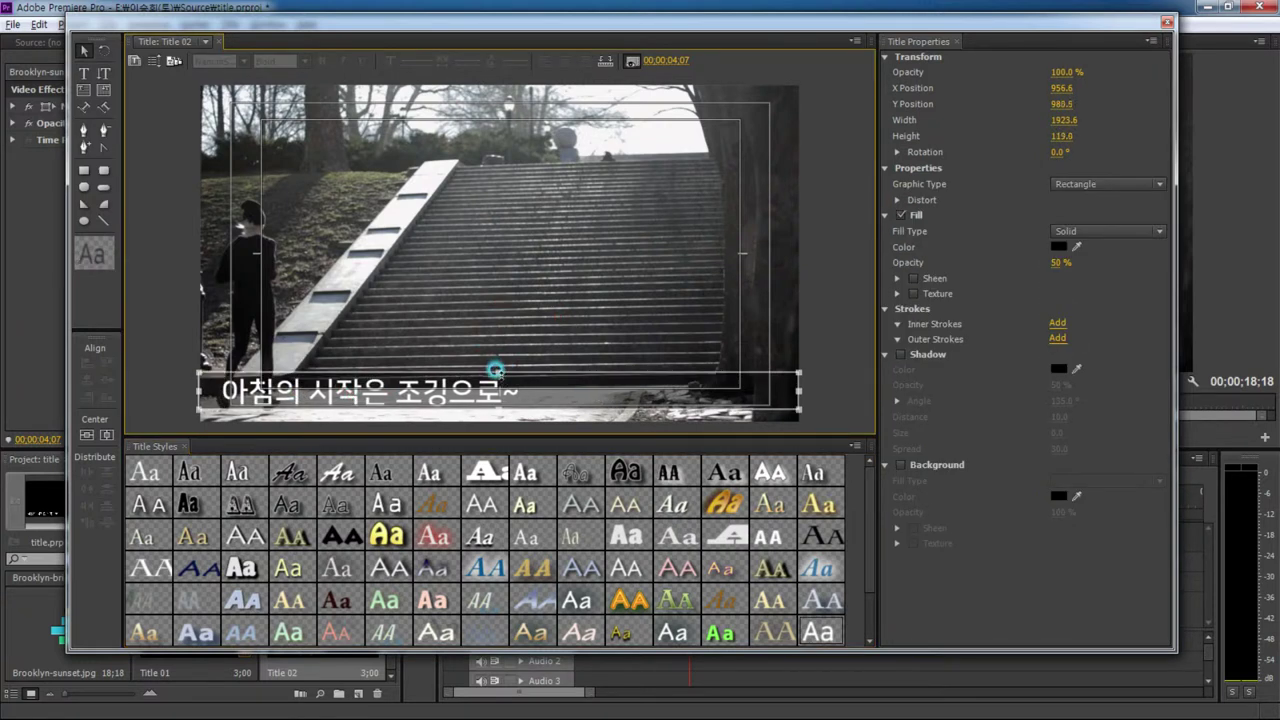
pyautogui.click(370, 393)
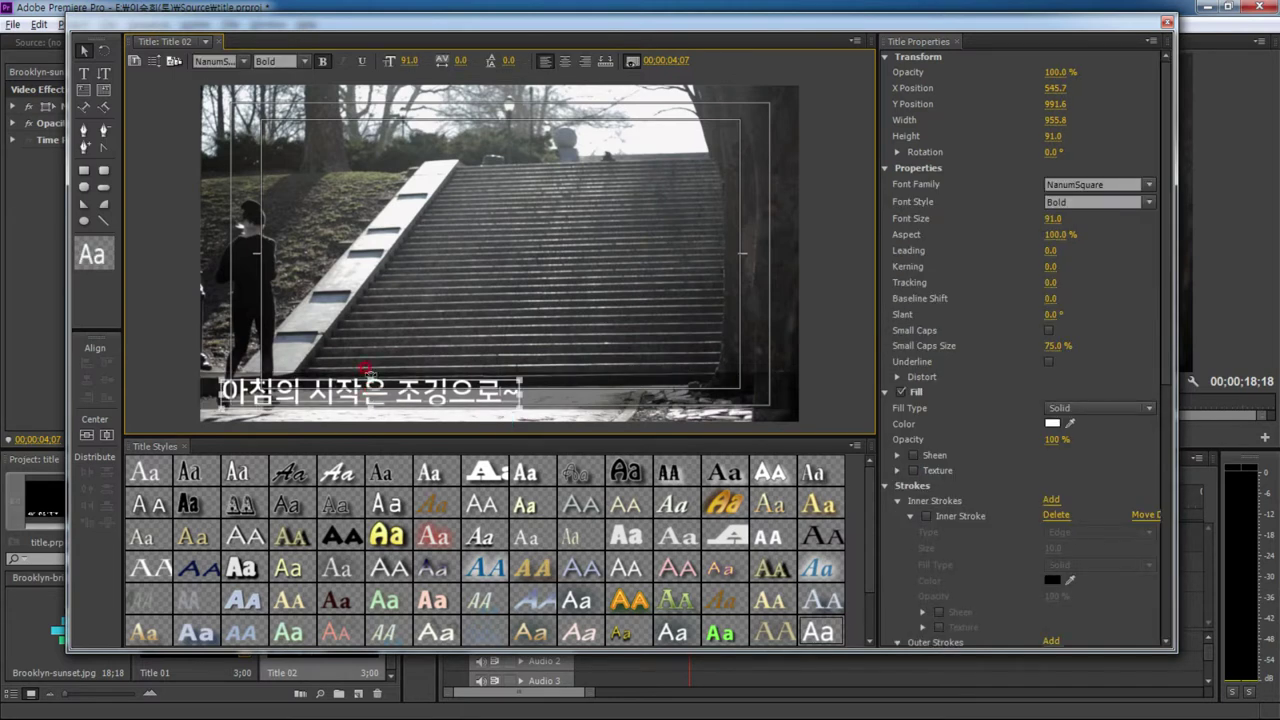
pyautogui.click(455, 252)
pyautogui.click(834, 183)
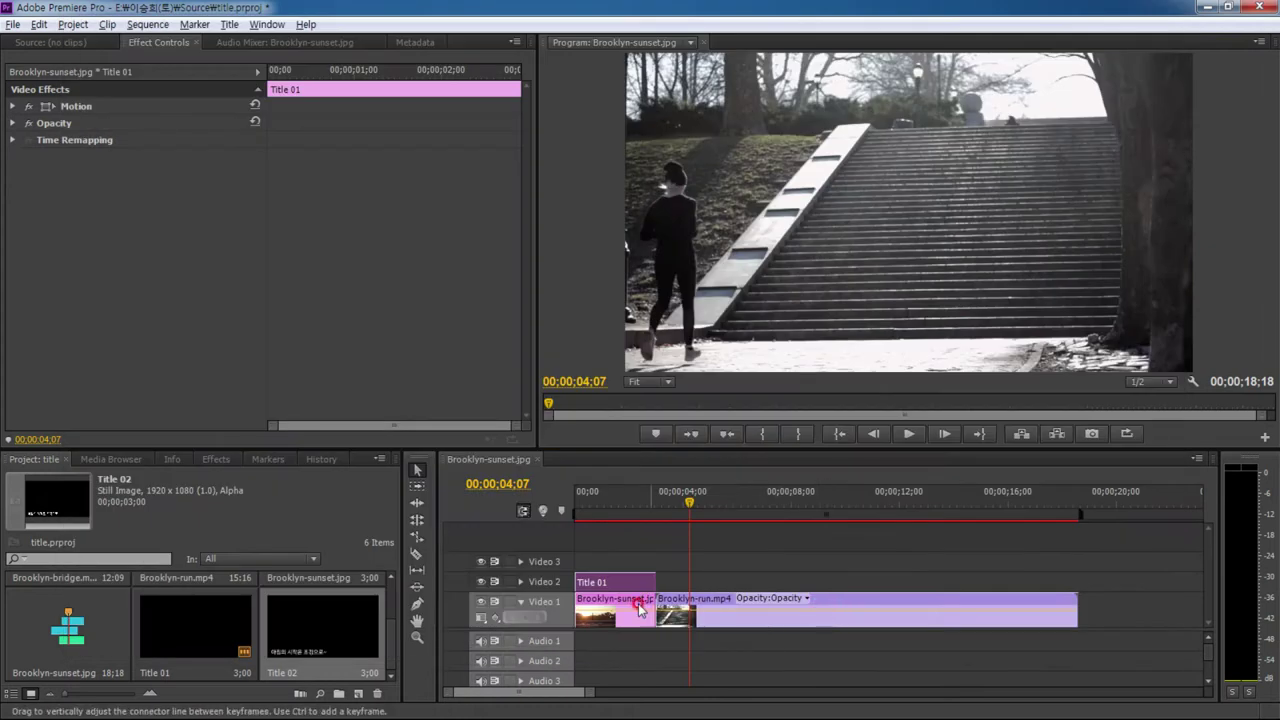
# - Drop Title 02 onto Video 2 after Title 01, preview playback, and select the clip
pyautogui.moveTo(302, 640)
pyautogui.mouseDown()
pyautogui.moveTo(763, 563)
pyautogui.moveTo(672, 583)
pyautogui.mouseUp()
pyautogui.press('space')
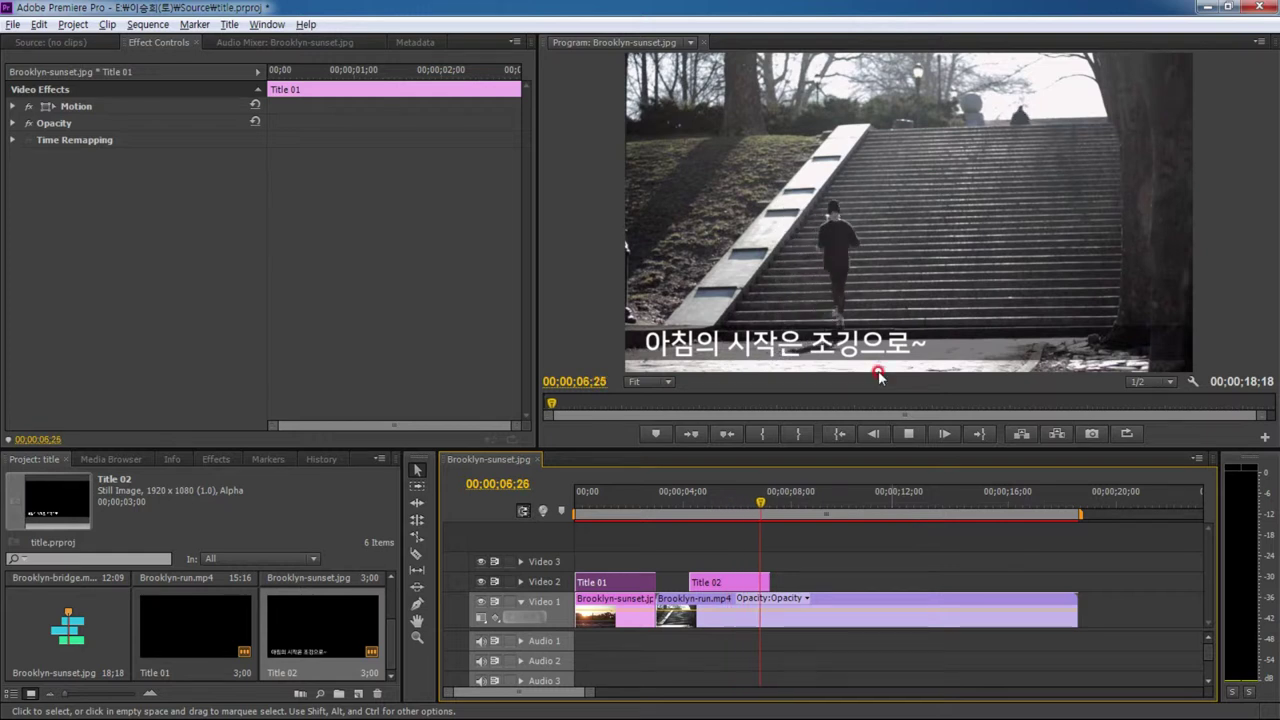
pyautogui.press('space')
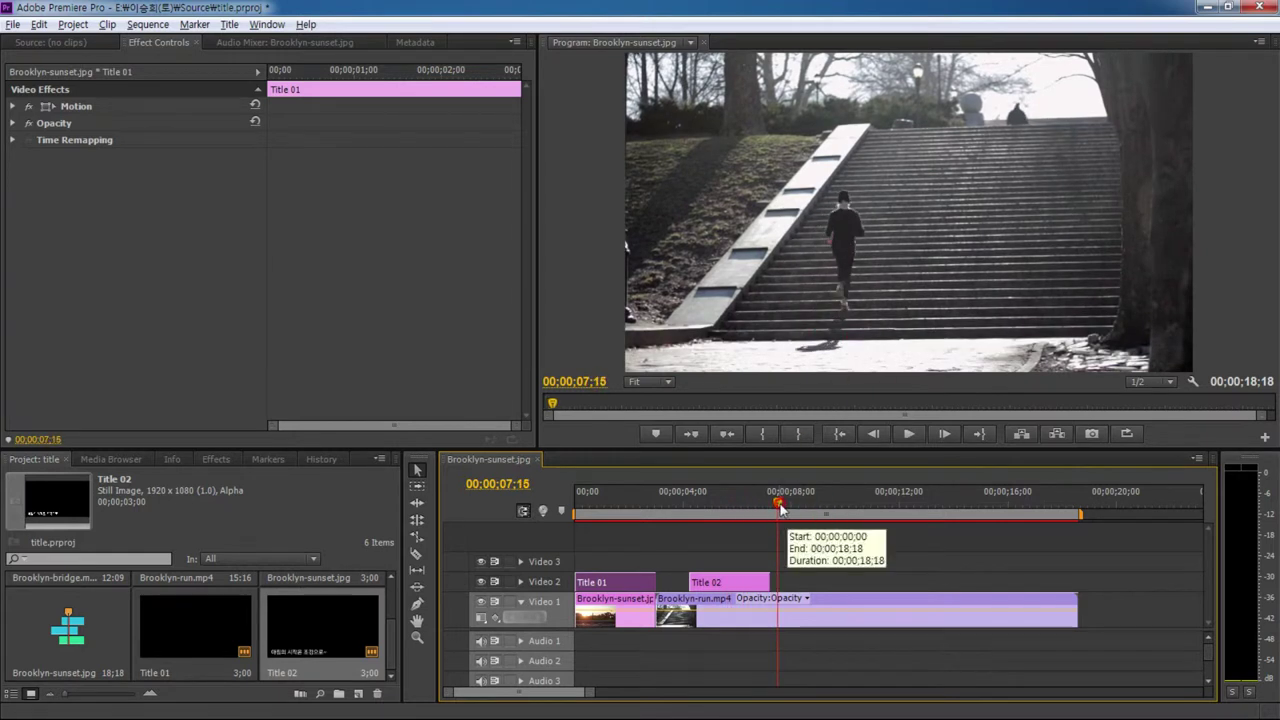
pyautogui.click(728, 505)
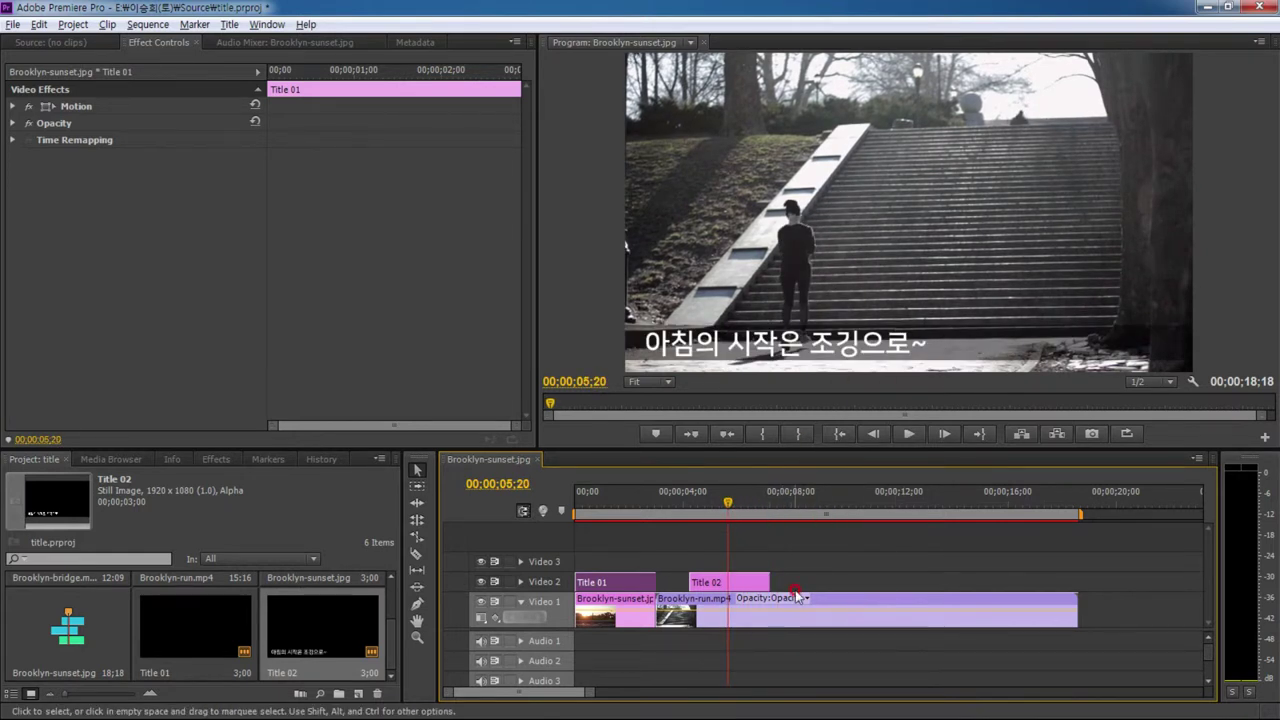
pyautogui.click(740, 582)
# - Make Title 02 Crawl Left from off screen with Ease-Out 50 and Postroll 30
pyautogui.doubleClick(740, 582)
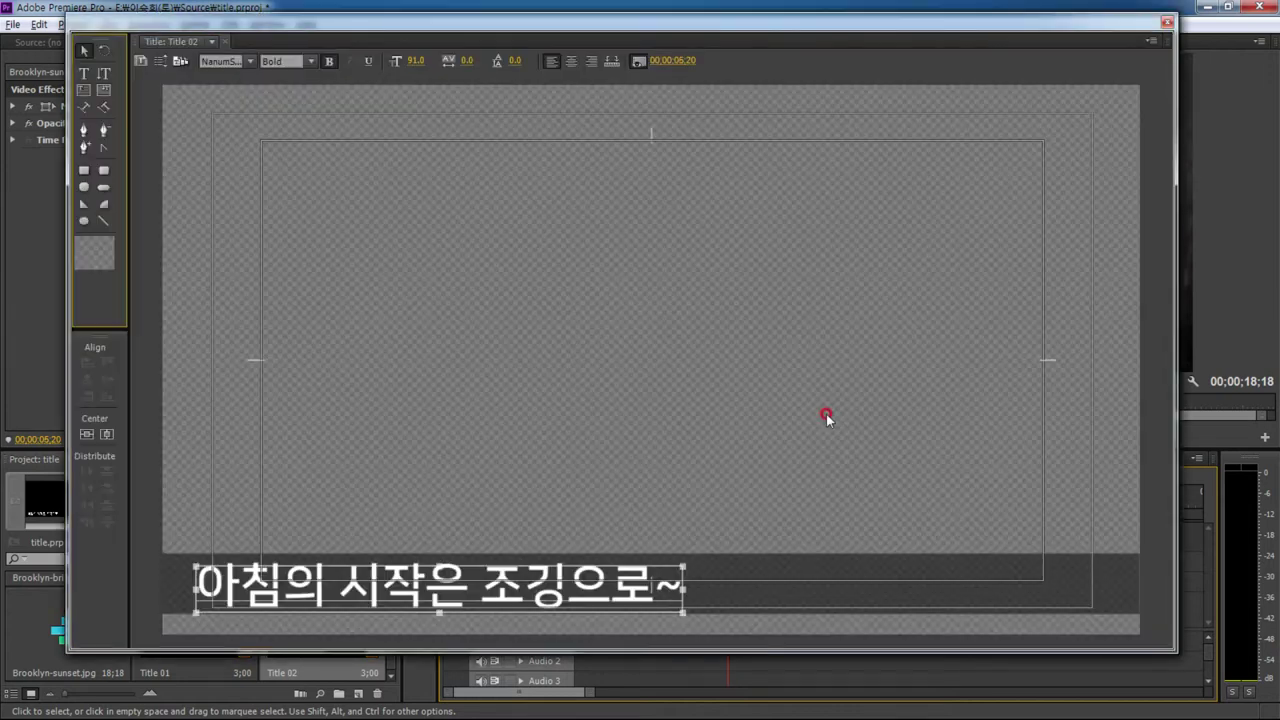
pyautogui.click(161, 63)
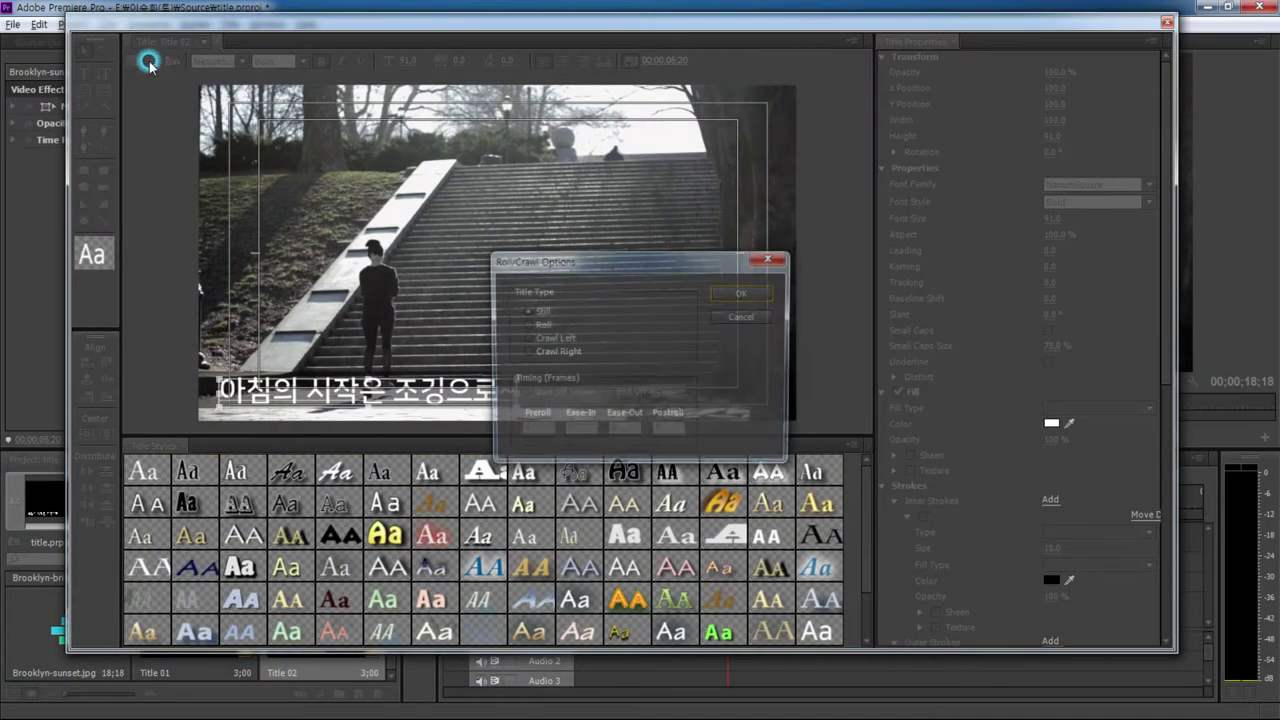
pyautogui.click(541, 340)
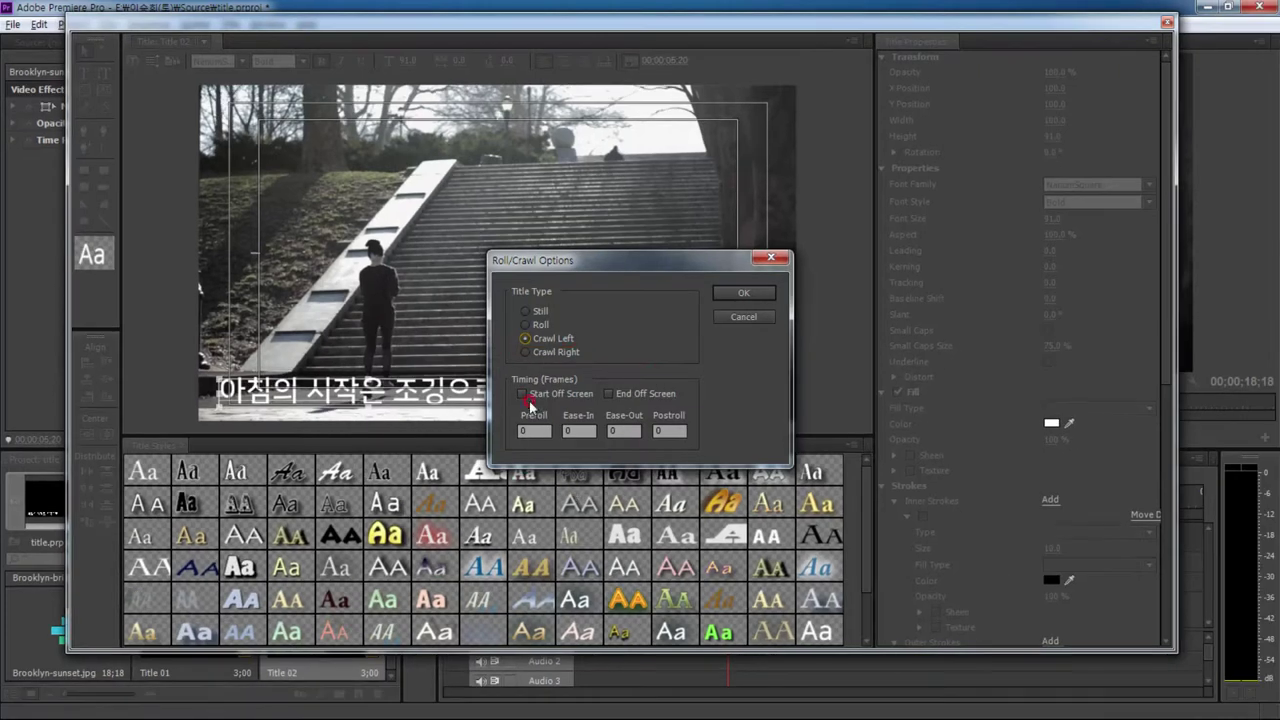
pyautogui.click(530, 399)
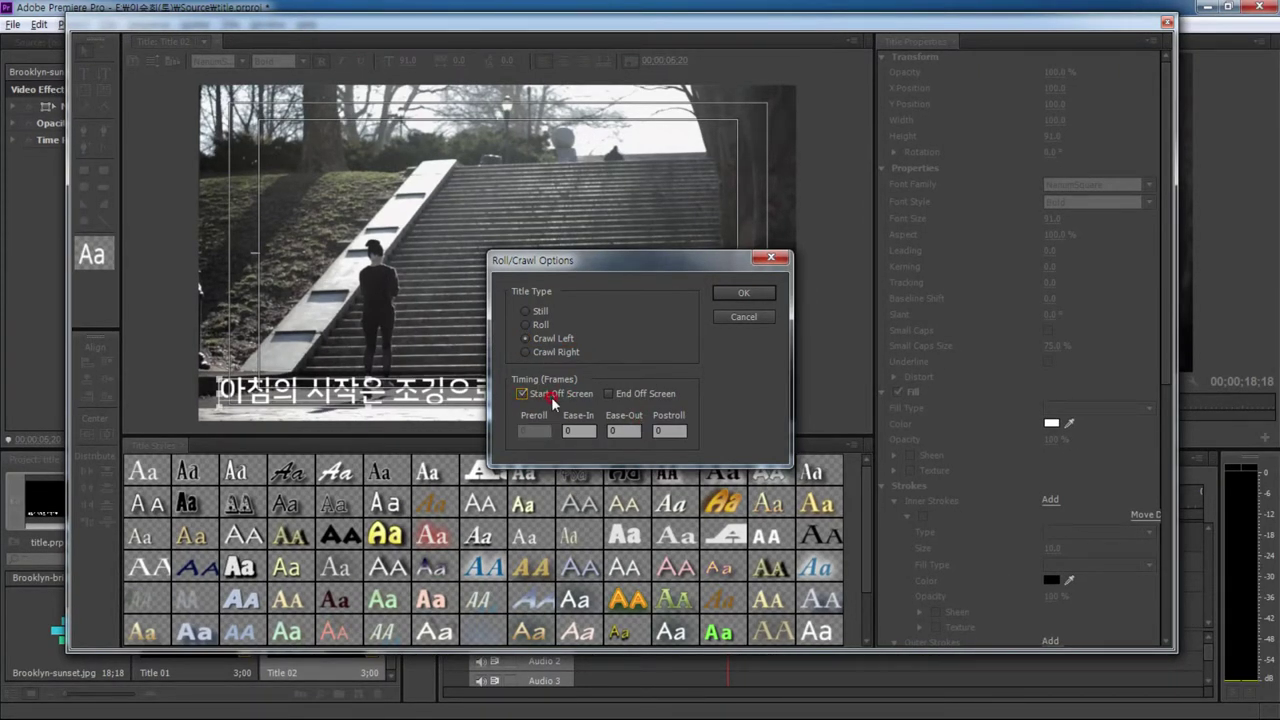
pyautogui.click(665, 429)
pyautogui.write('30')
pyautogui.click(624, 428)
pyautogui.click(662, 424)
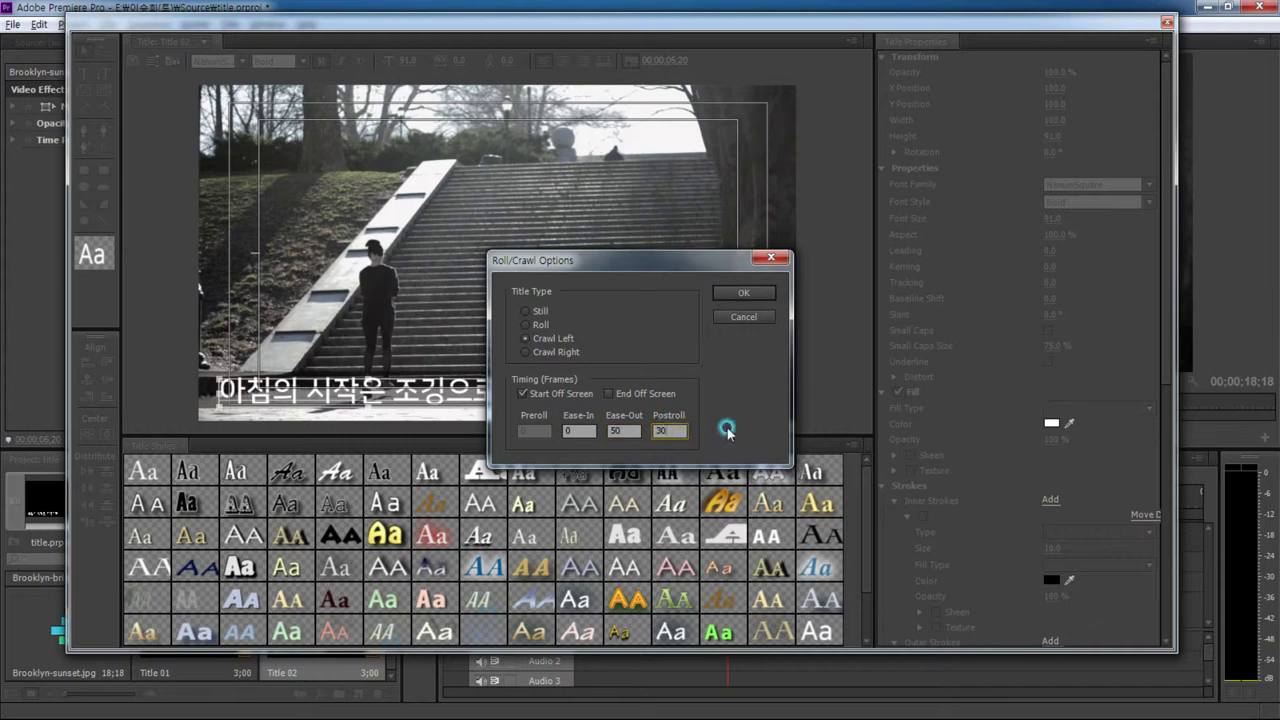
pyautogui.click(740, 293)
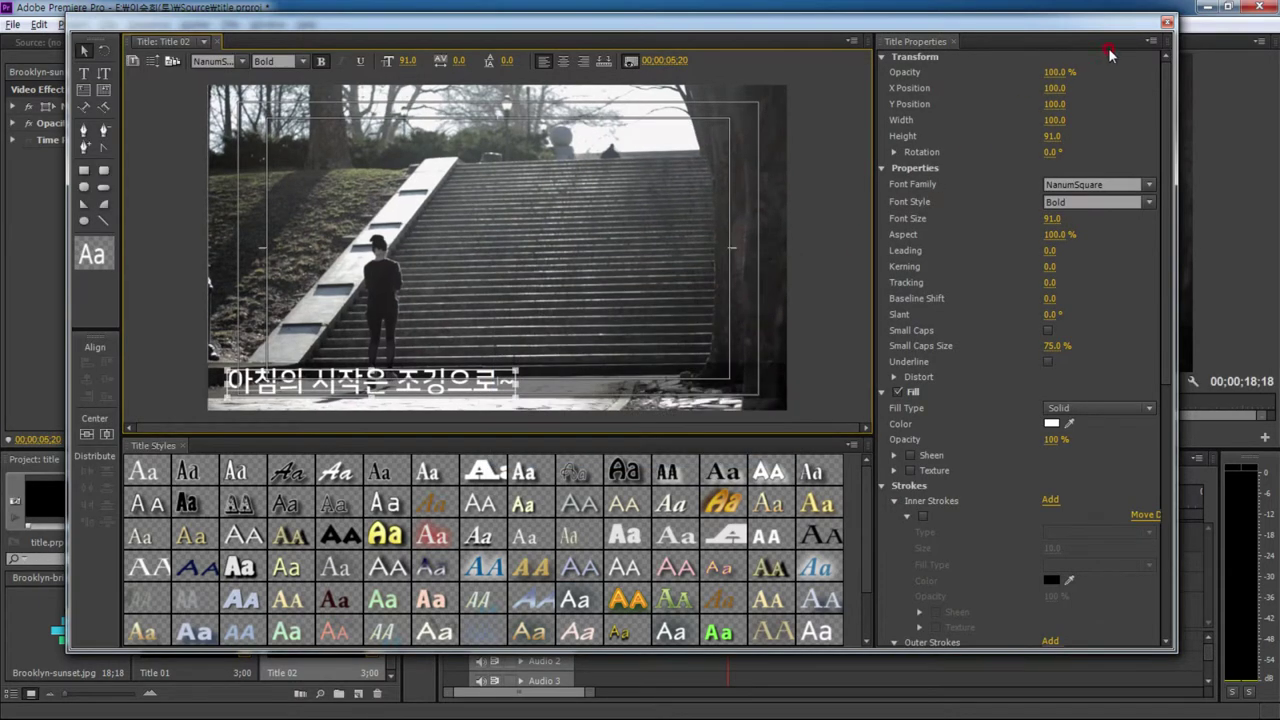
pyautogui.click(1169, 26)
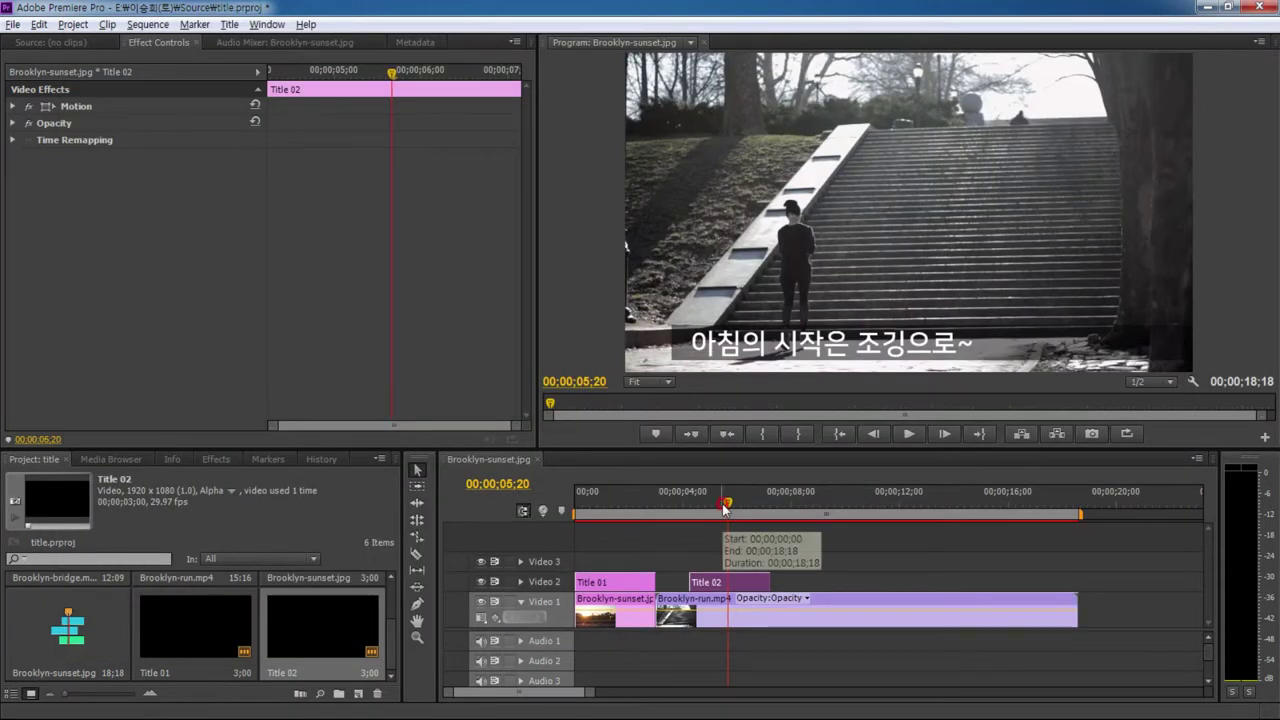
# - Play and scrub through the Korean subtitle over the stairs footage, then reopen Title 02
pyautogui.click(681, 517)
pyautogui.press('space')
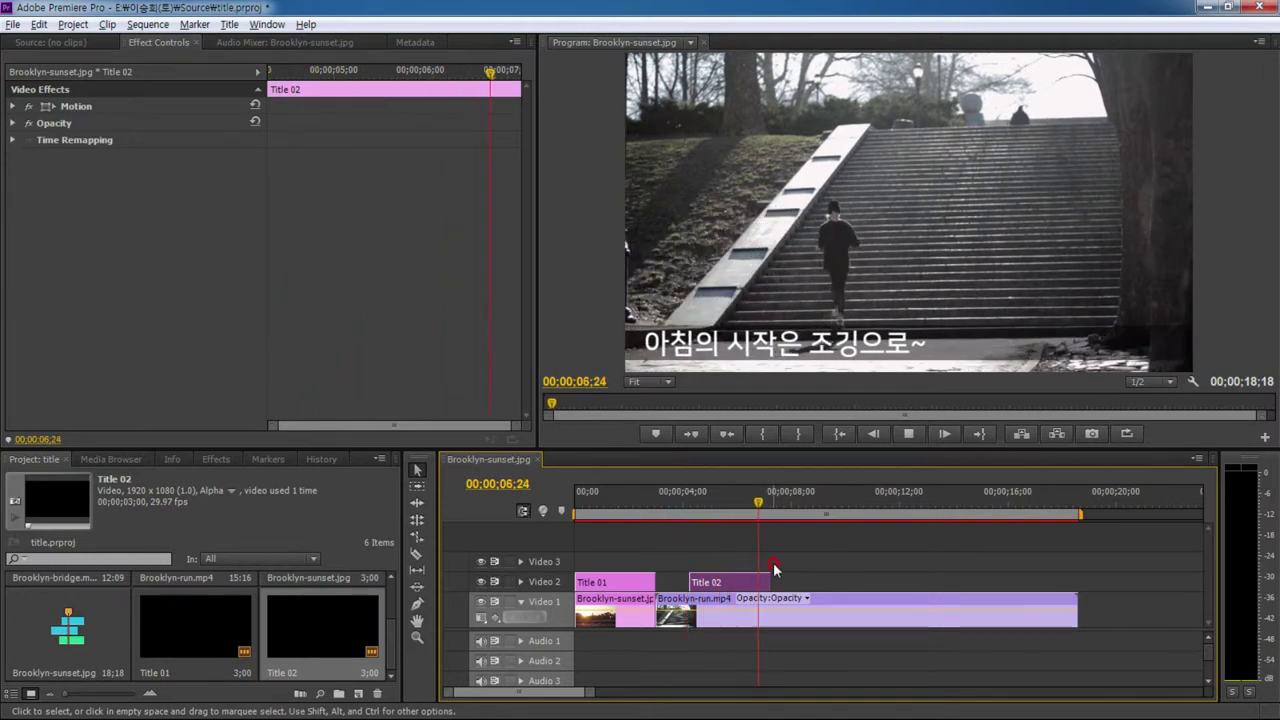
pyautogui.press('space')
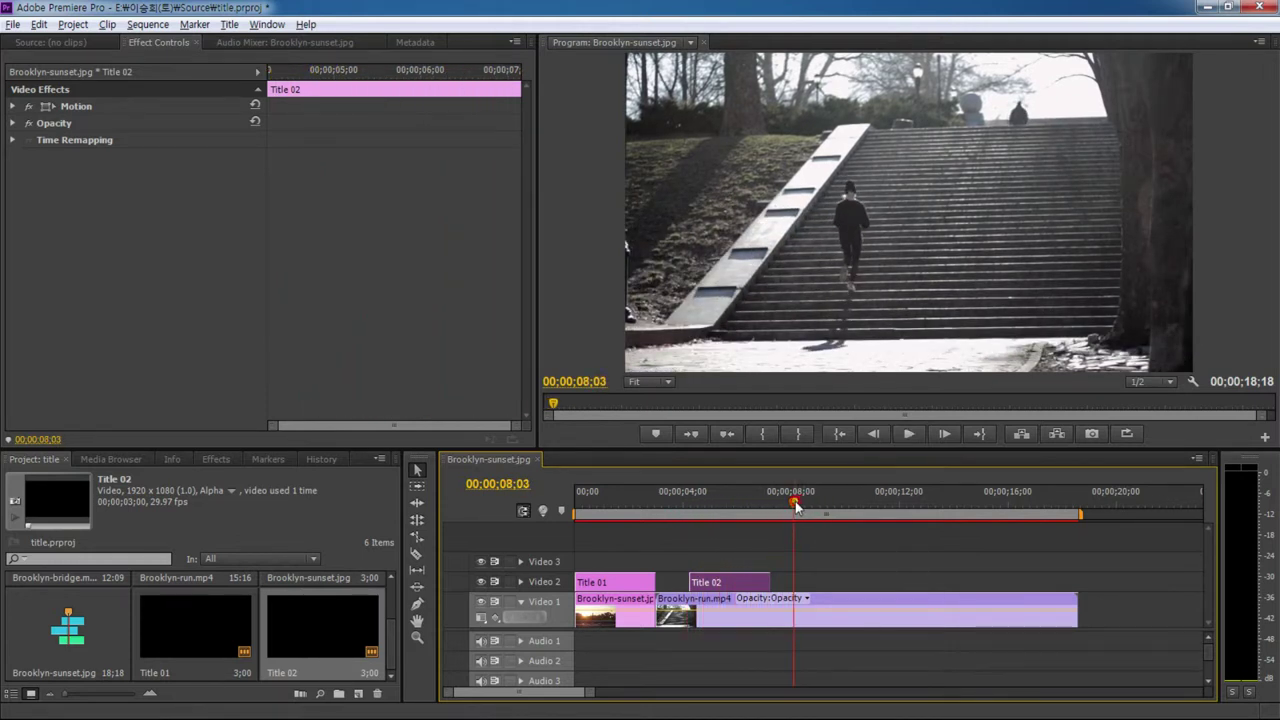
pyautogui.click(731, 517)
pyautogui.moveTo(731, 525)
pyautogui.mouseDown()
pyautogui.moveTo(751, 525)
pyautogui.moveTo(726, 532)
pyautogui.mouseUp()
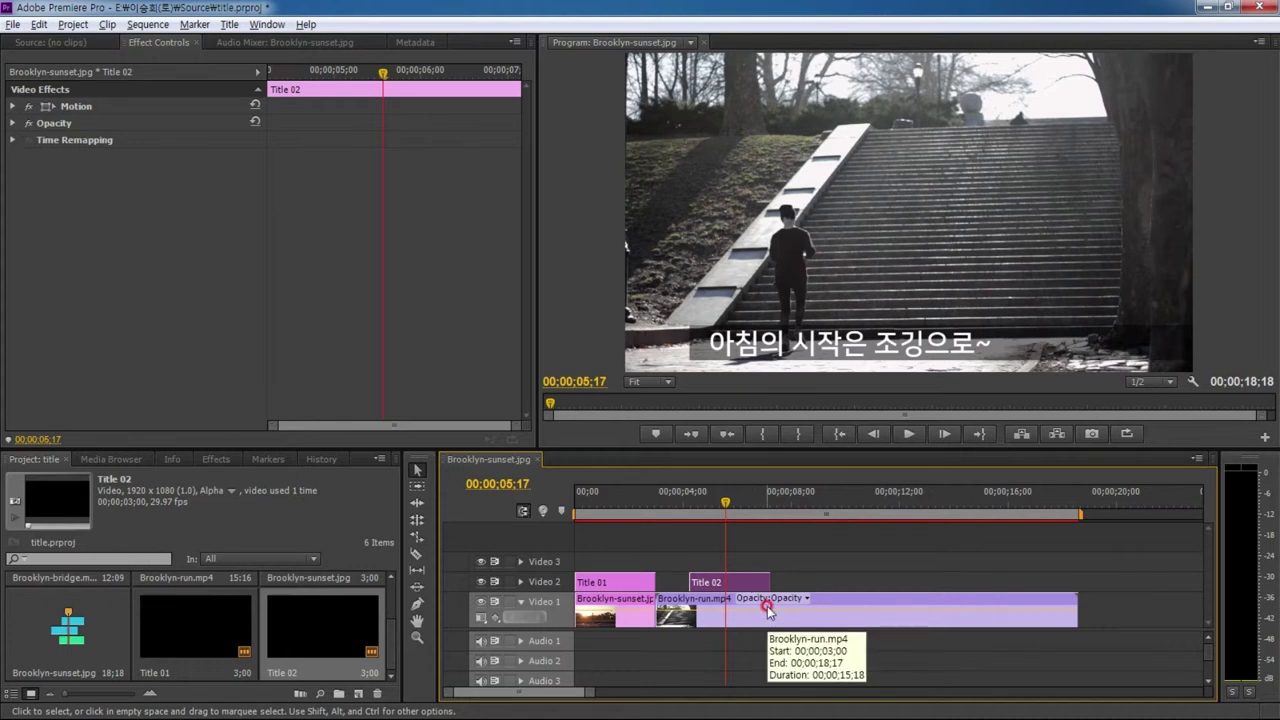
pyautogui.doubleClick(744, 584)
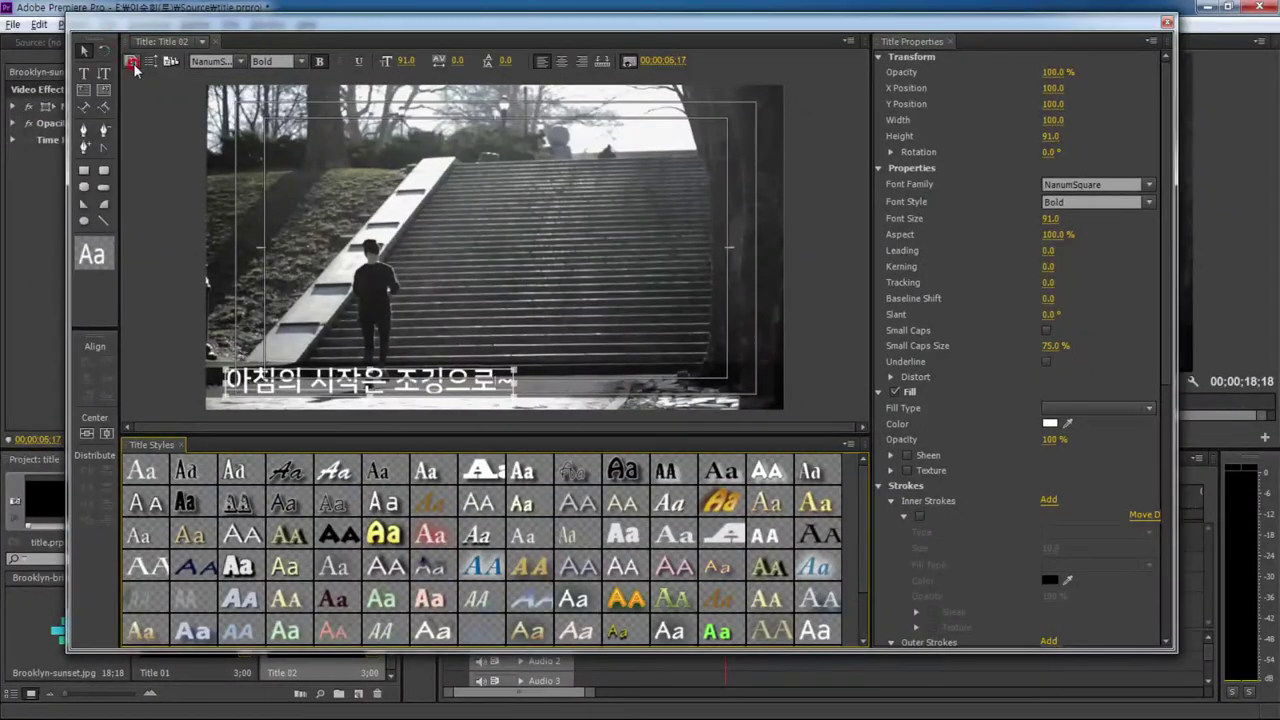
# - Create Title 03 from the current title and set its background timecode to 1010
pyautogui.click(131, 60)
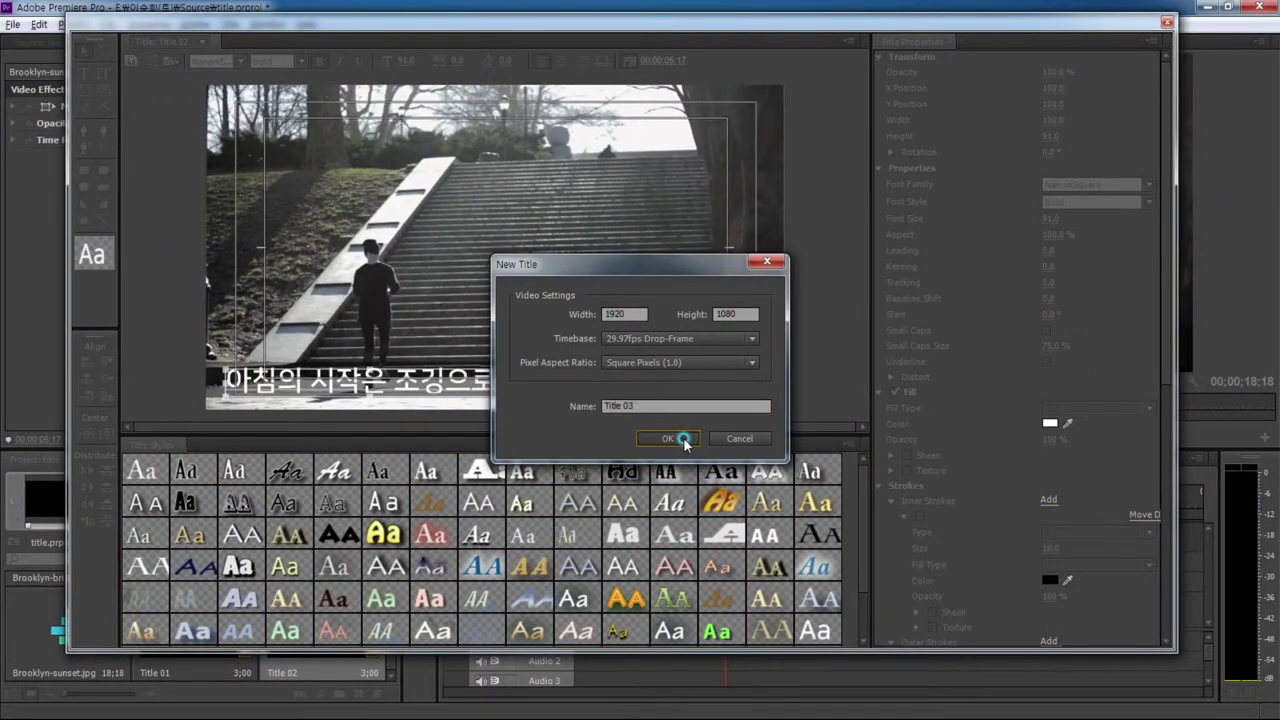
pyautogui.click(683, 440)
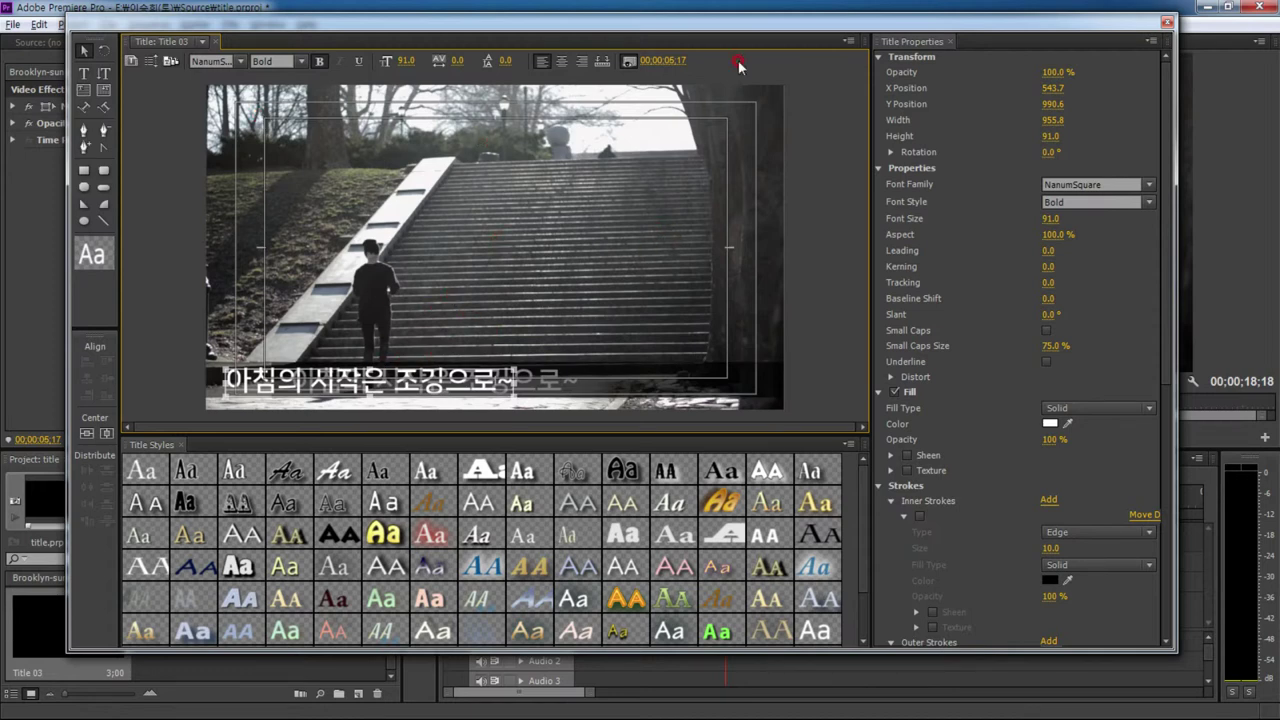
pyautogui.click(657, 61)
pyautogui.write('1010')
pyautogui.press('Return')
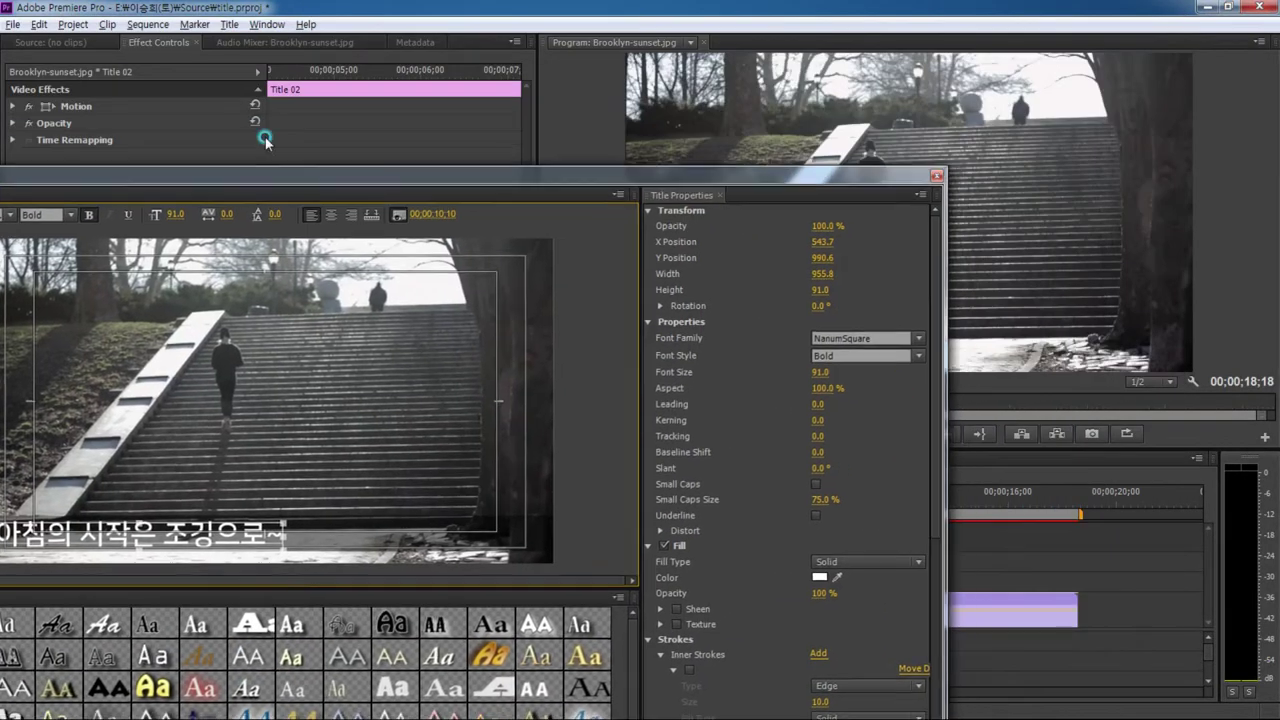
pyautogui.click(1167, 21)
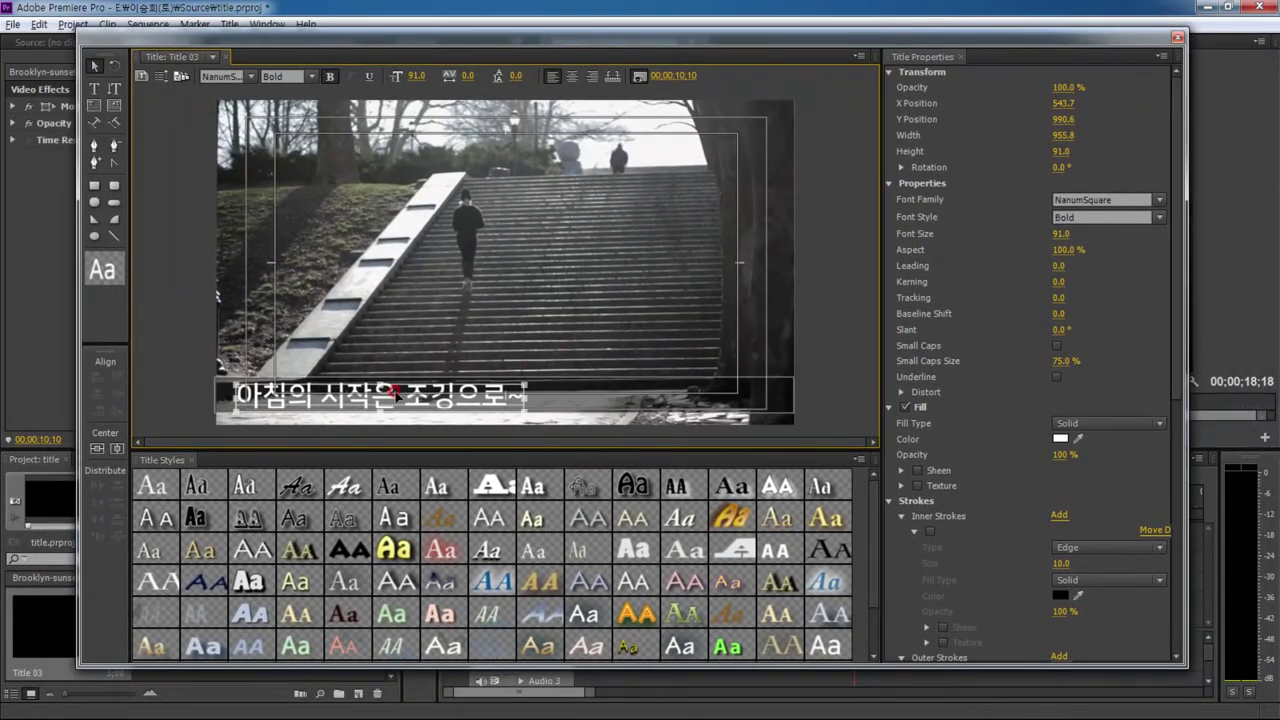
# - Replace the copied subtitle text with '활기찬 하루를 시작합니다.'
pyautogui.click(400, 398)
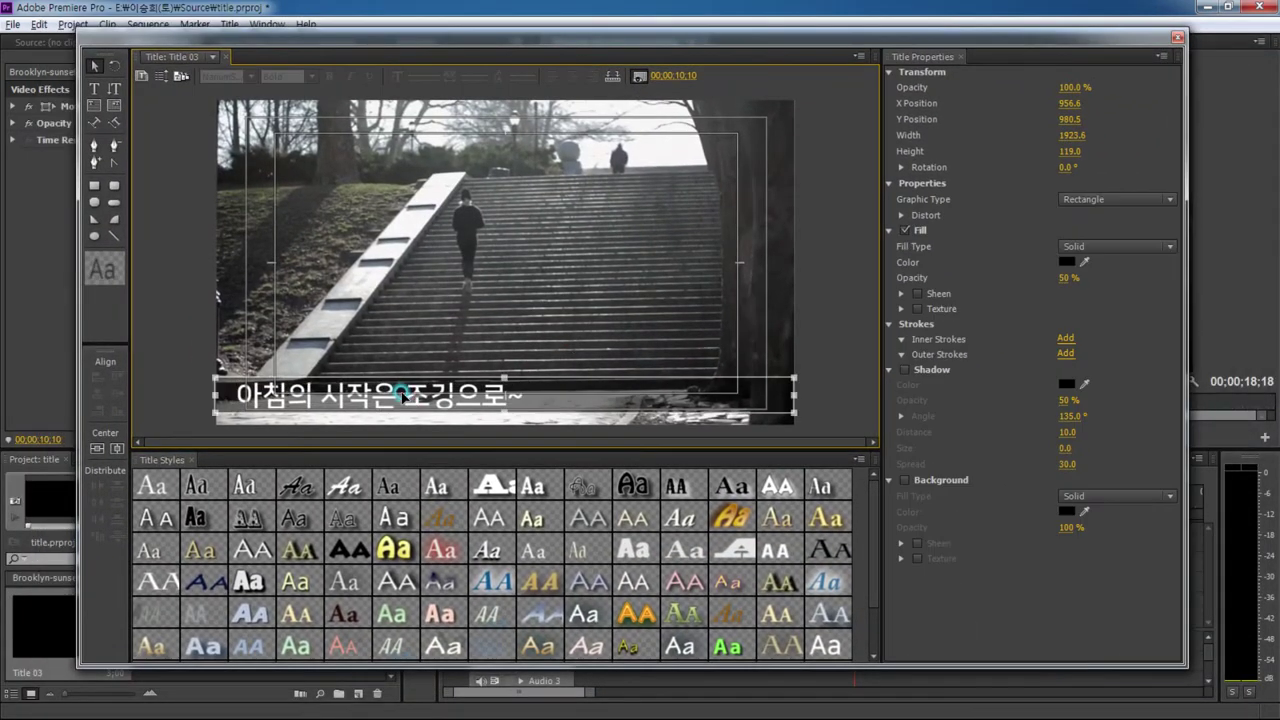
pyautogui.click(368, 400)
pyautogui.doubleClick(367, 400)
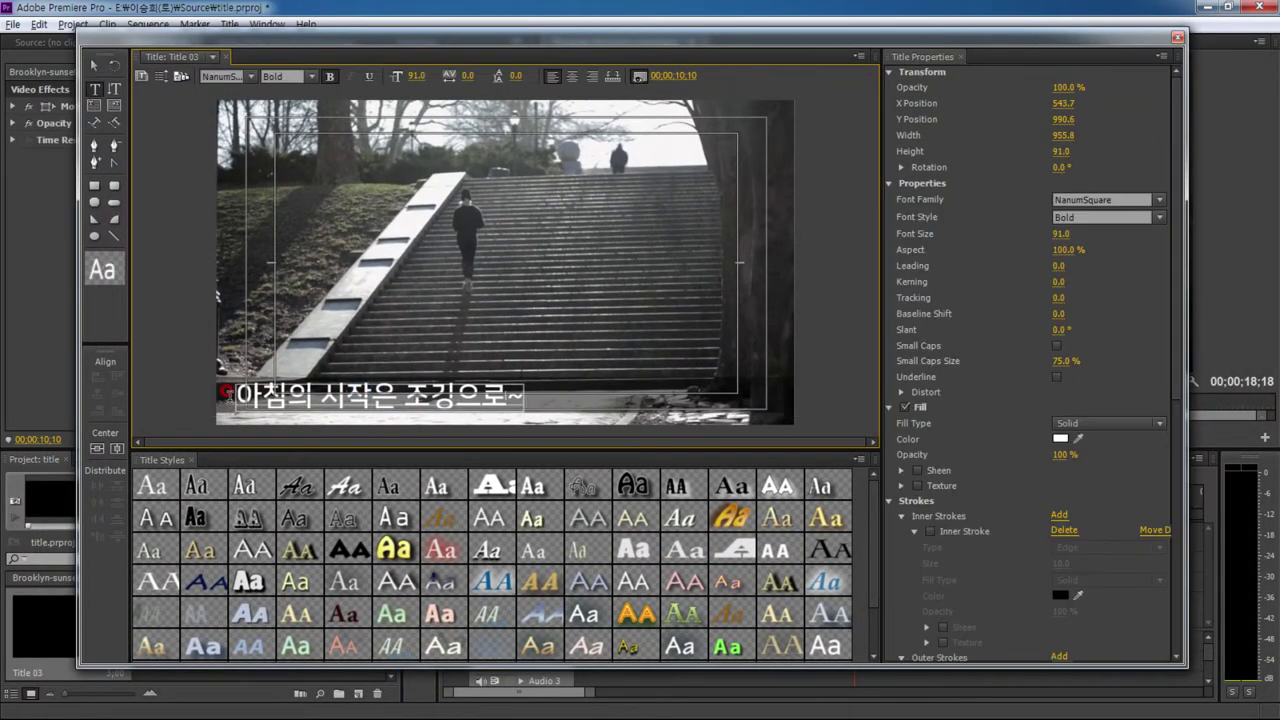
pyautogui.moveTo(240, 393)
pyautogui.mouseDown()
pyautogui.moveTo(512, 383)
pyautogui.moveTo(540, 394)
pyautogui.mouseUp()
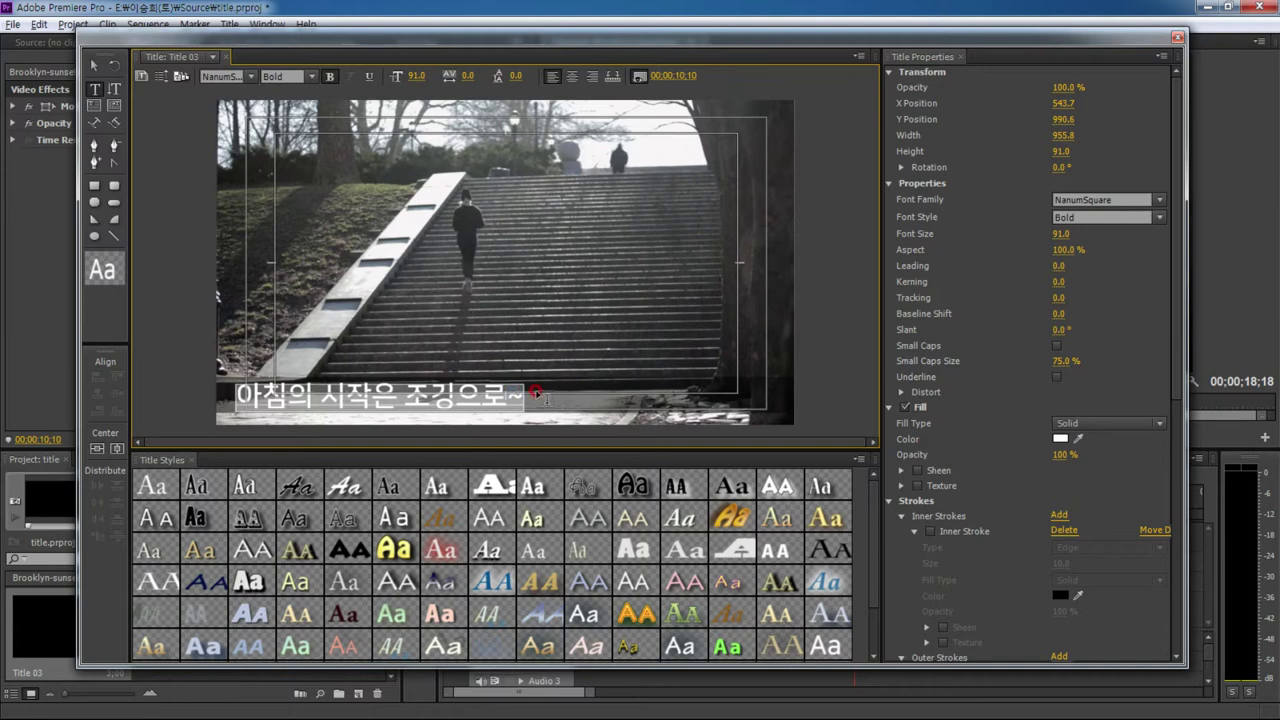
pyautogui.write('활')
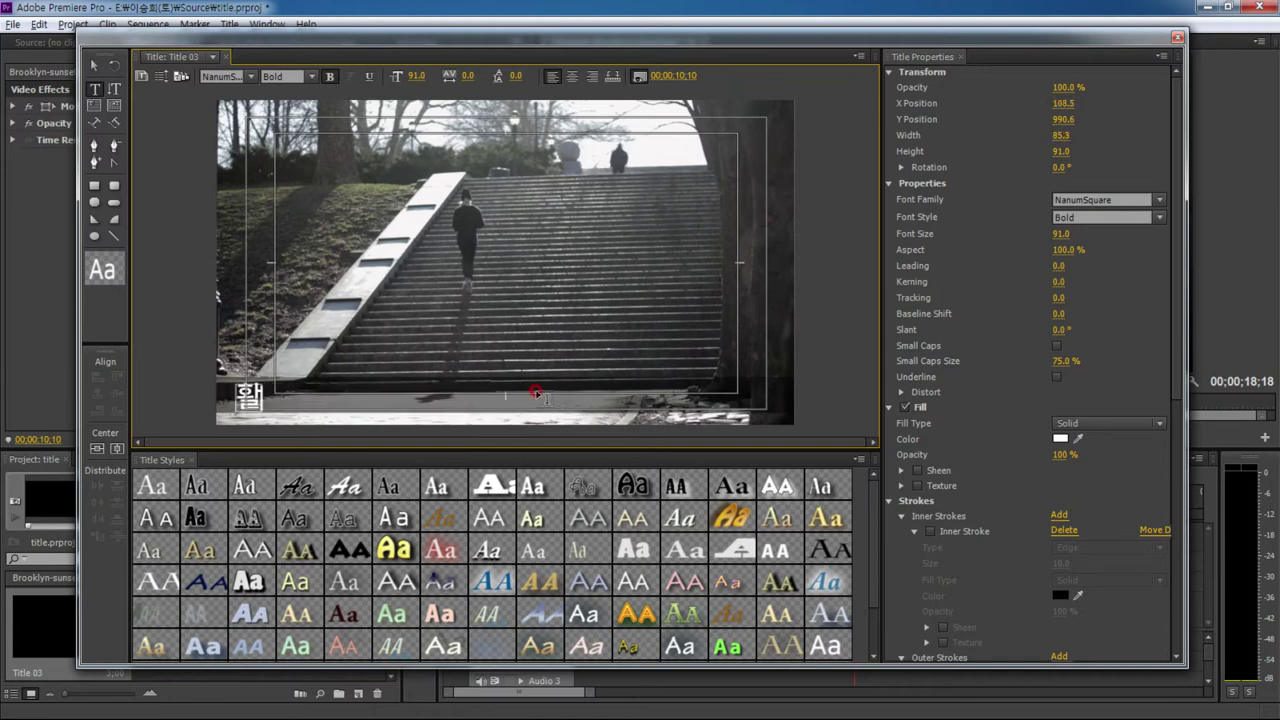
pyautogui.write('기찬 하루')
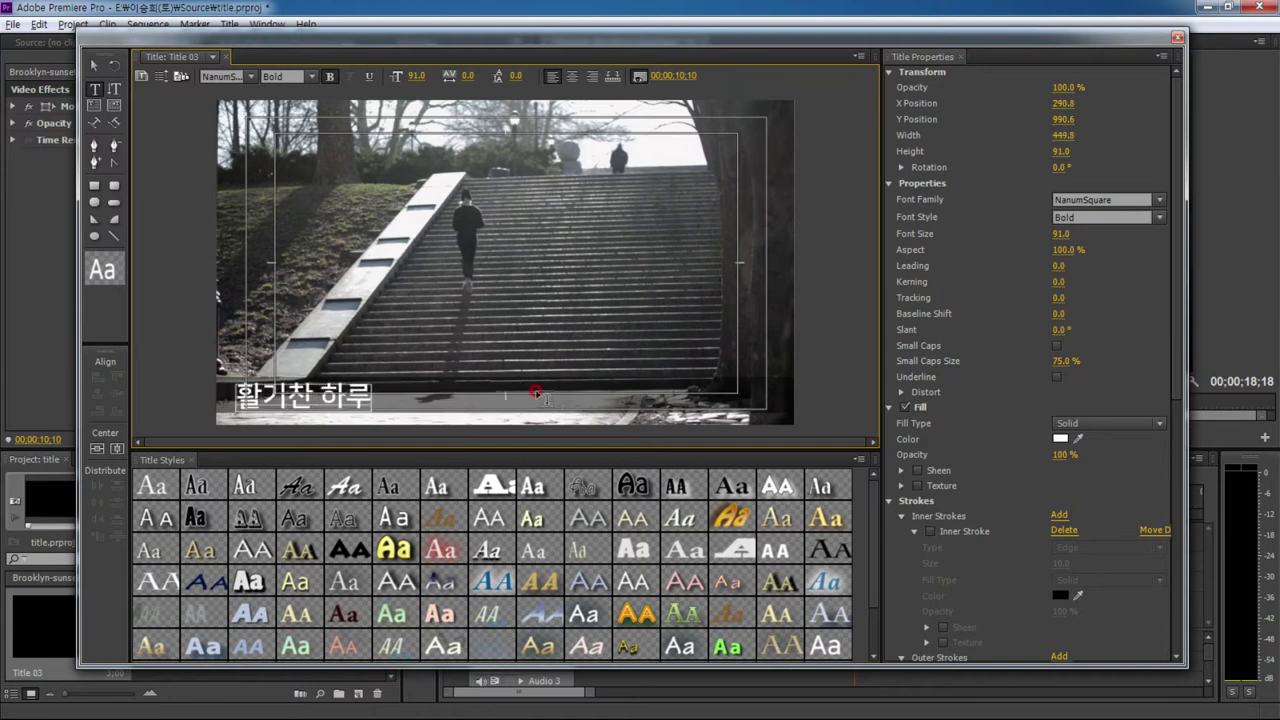
pyautogui.write('를 시작합니다.')
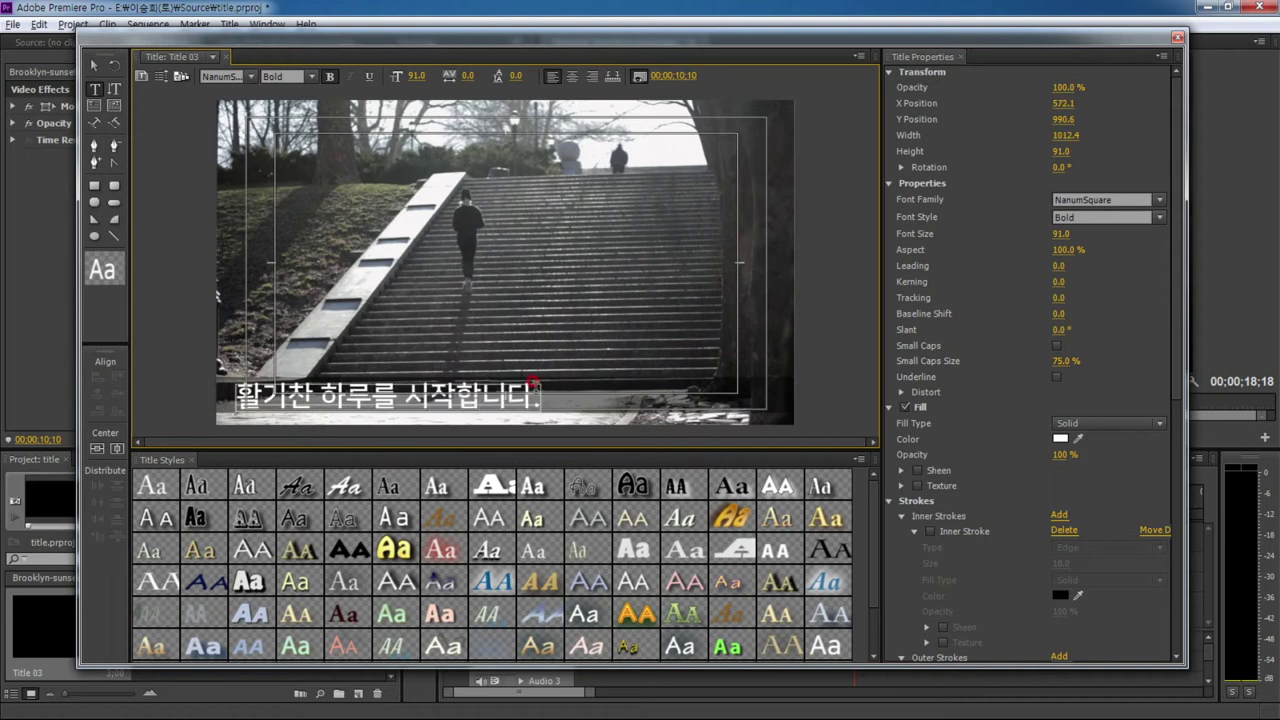
pyautogui.click(94, 65)
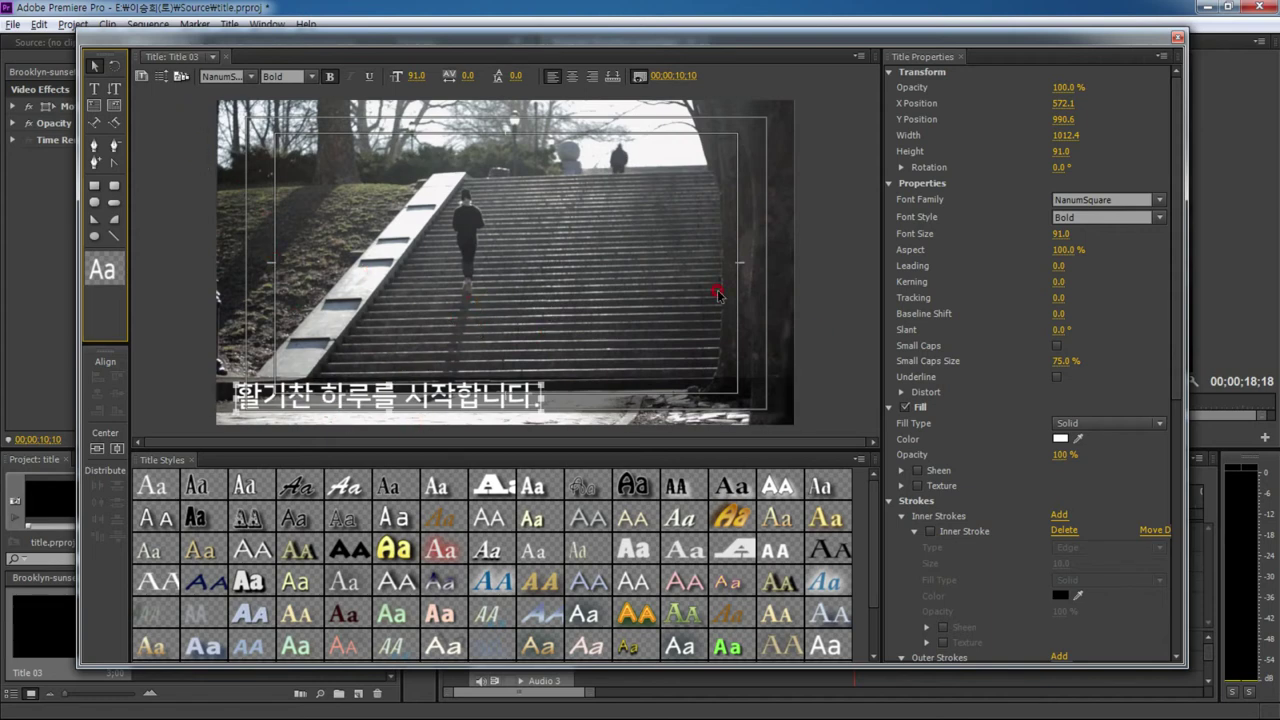
# - Drop Title 03 on Video 2 after Title 02, rewind the playhead, and play it back
pyautogui.click(1177, 37)
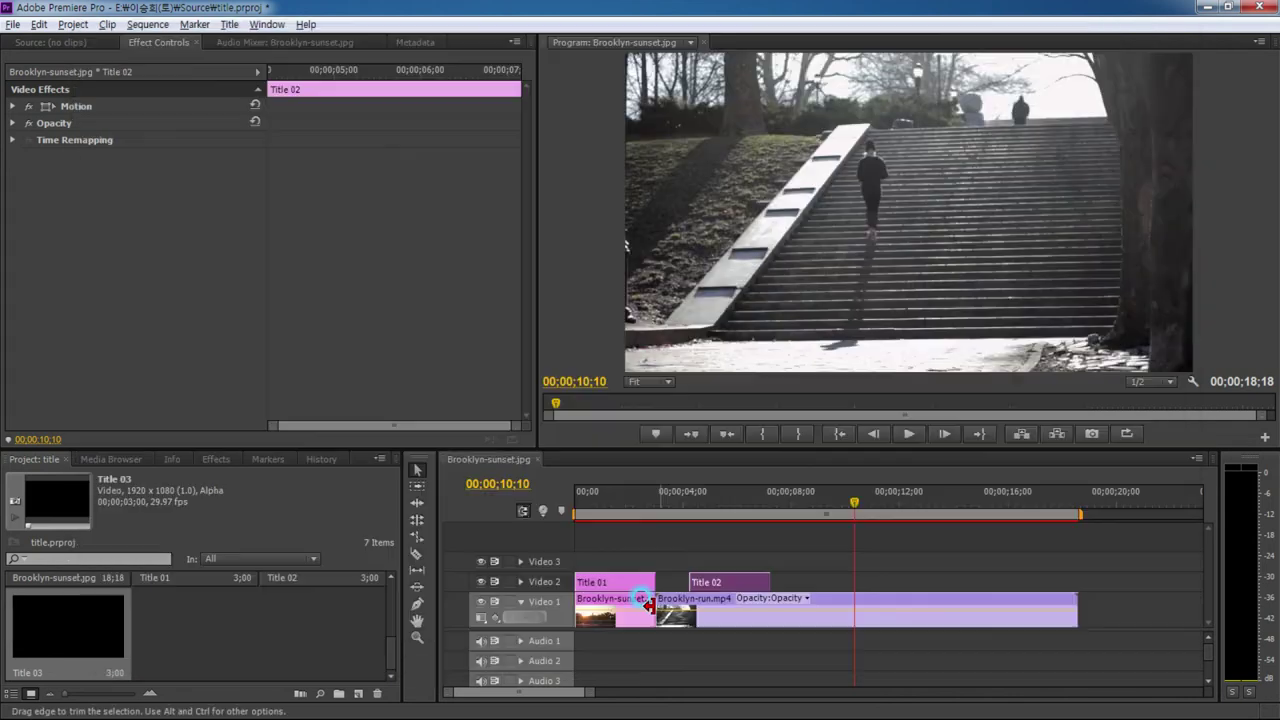
pyautogui.moveTo(60, 622)
pyautogui.mouseDown()
pyautogui.moveTo(775, 617)
pyautogui.moveTo(838, 584)
pyautogui.mouseUp()
pyautogui.click(813, 512)
pyautogui.moveTo(813, 512); pyautogui.dragTo(683, 513)
pyautogui.press('space')
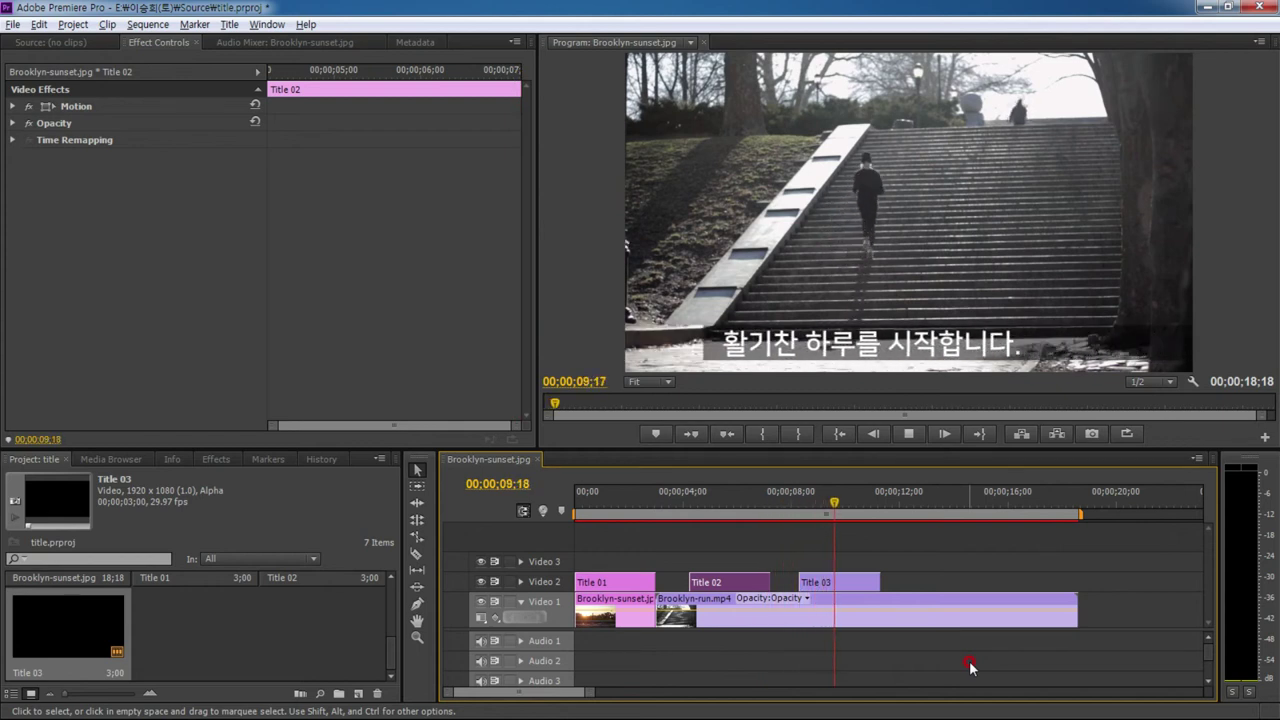
pyautogui.press('space')
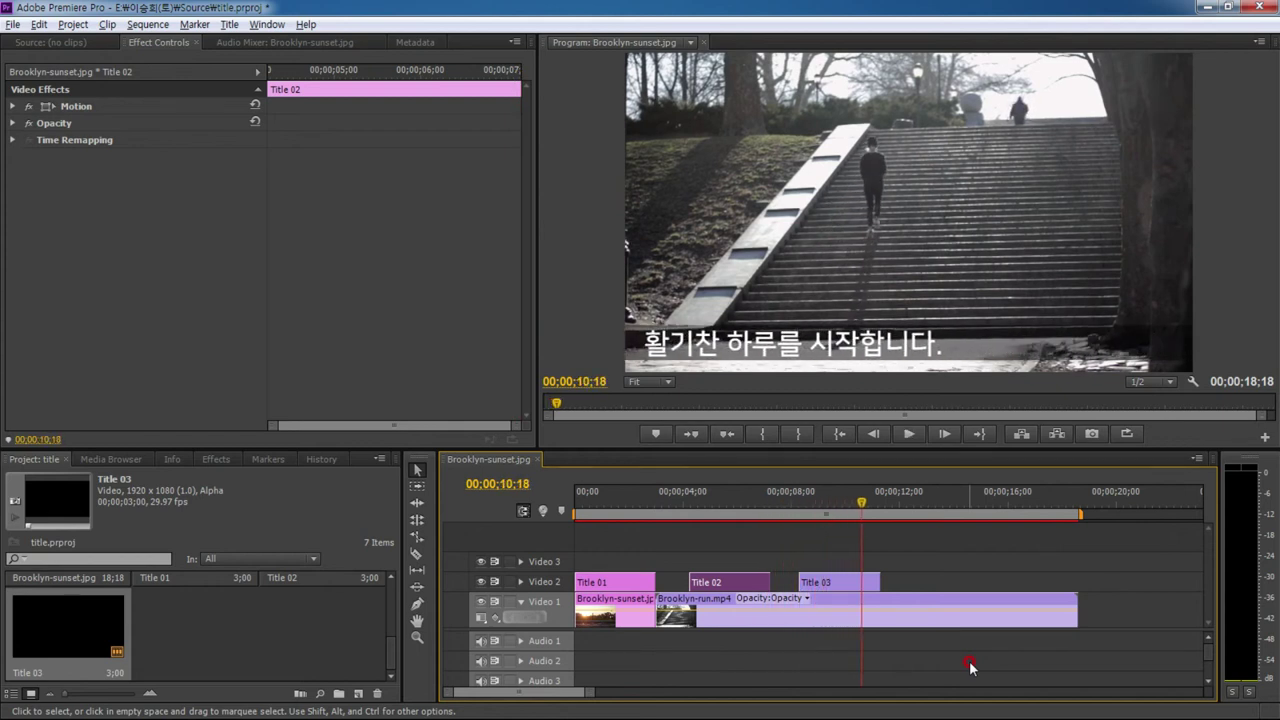